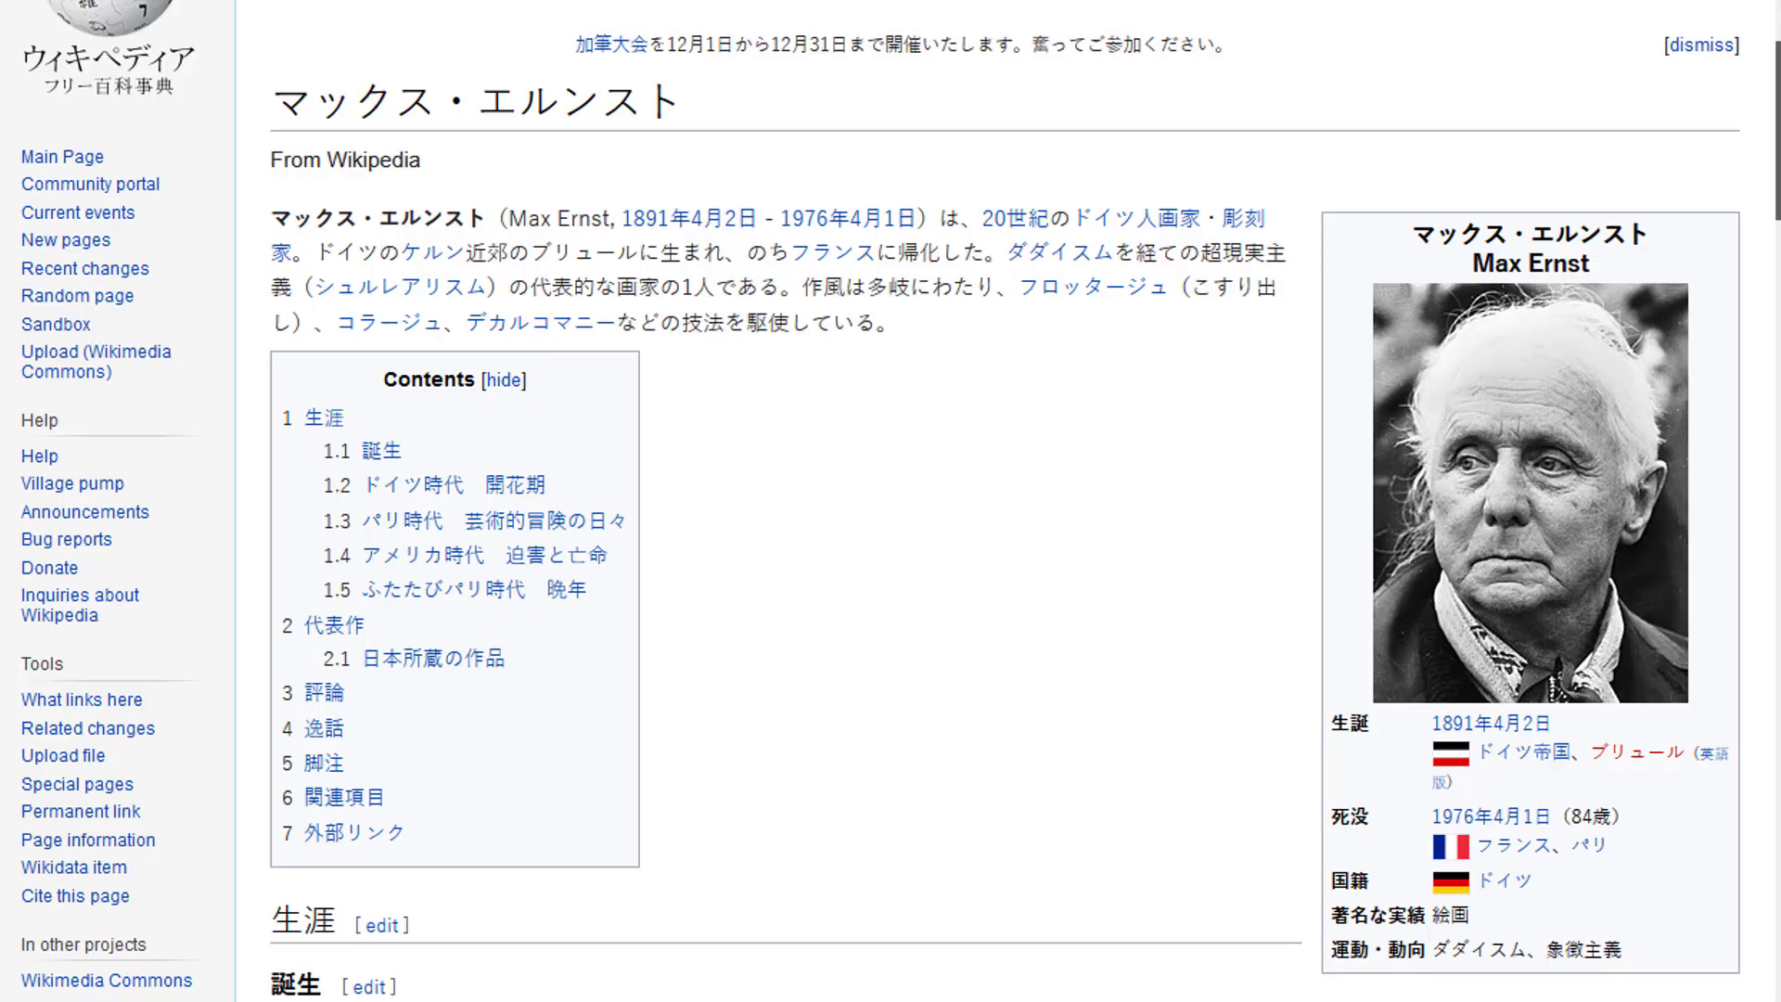
Step: Scroll down through the Max Ernst Wikipedia articles and back up again
{"action": "scroll", "coordinate": [394, 636], "scroll_direction": "down", "scroll_amount": 6}
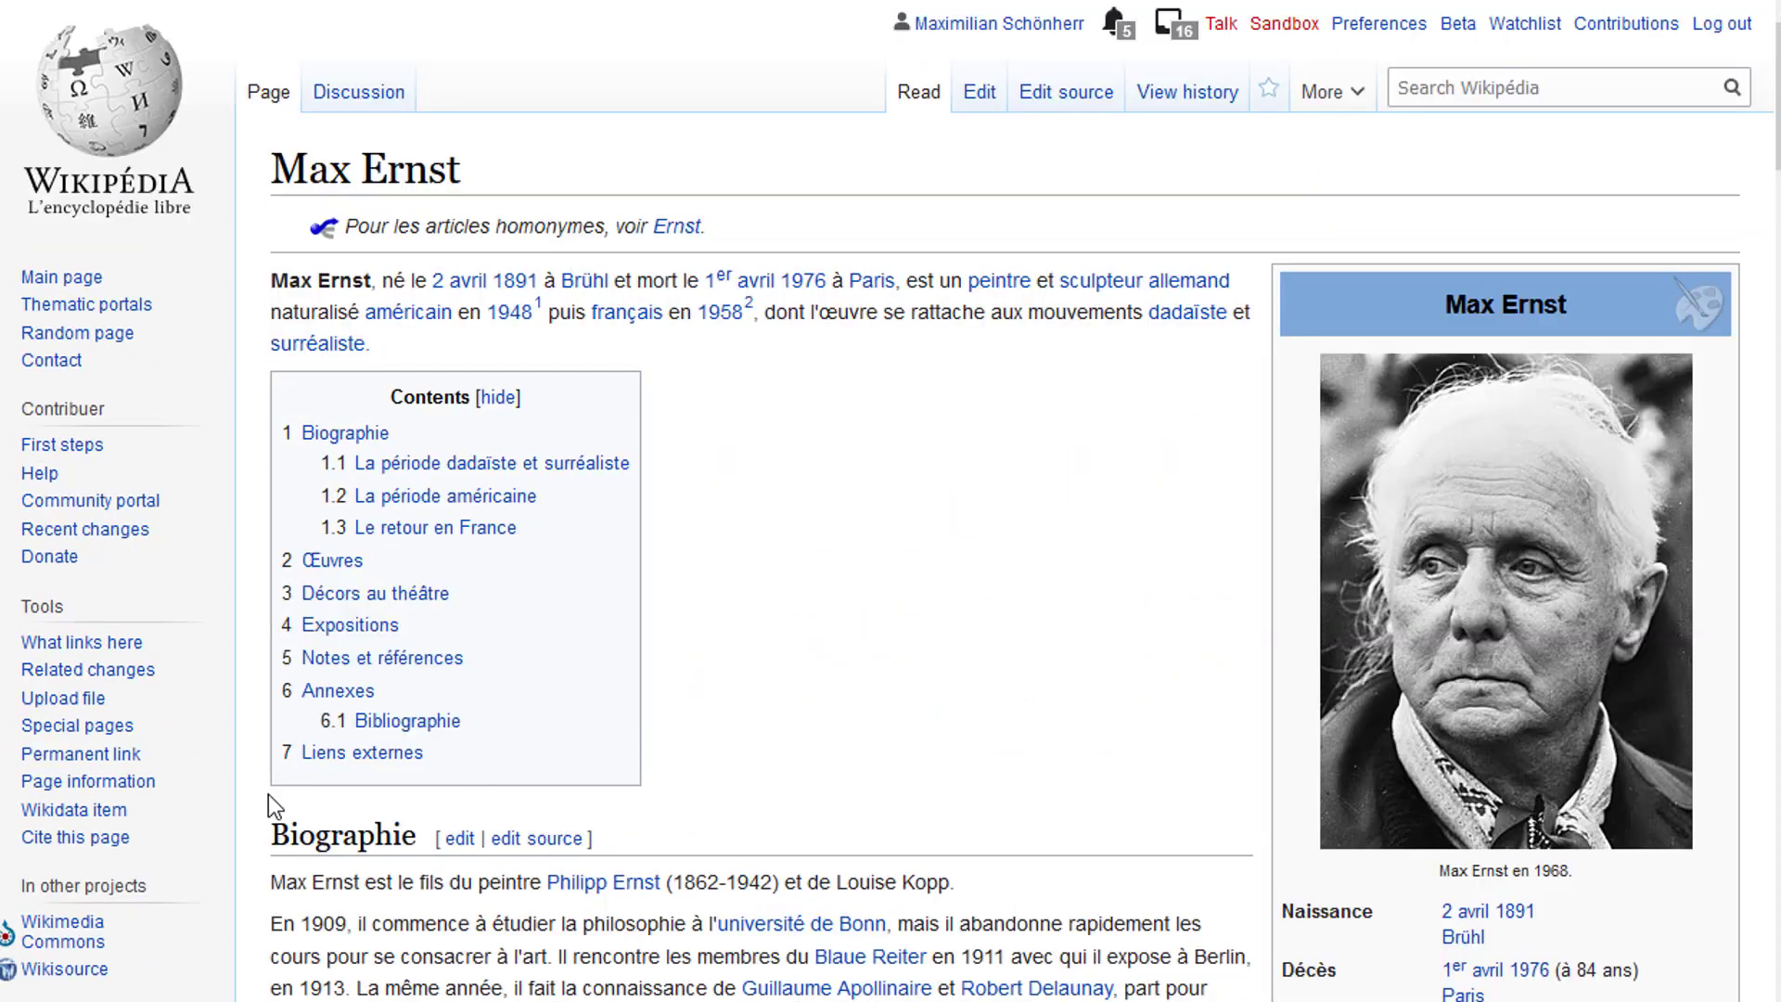
{"action": "scroll", "coordinate": [1762, 456], "scroll_direction": "down", "scroll_amount": 20}
{"action": "scroll", "coordinate": [1766, 464], "scroll_direction": "up", "scroll_amount": 20}
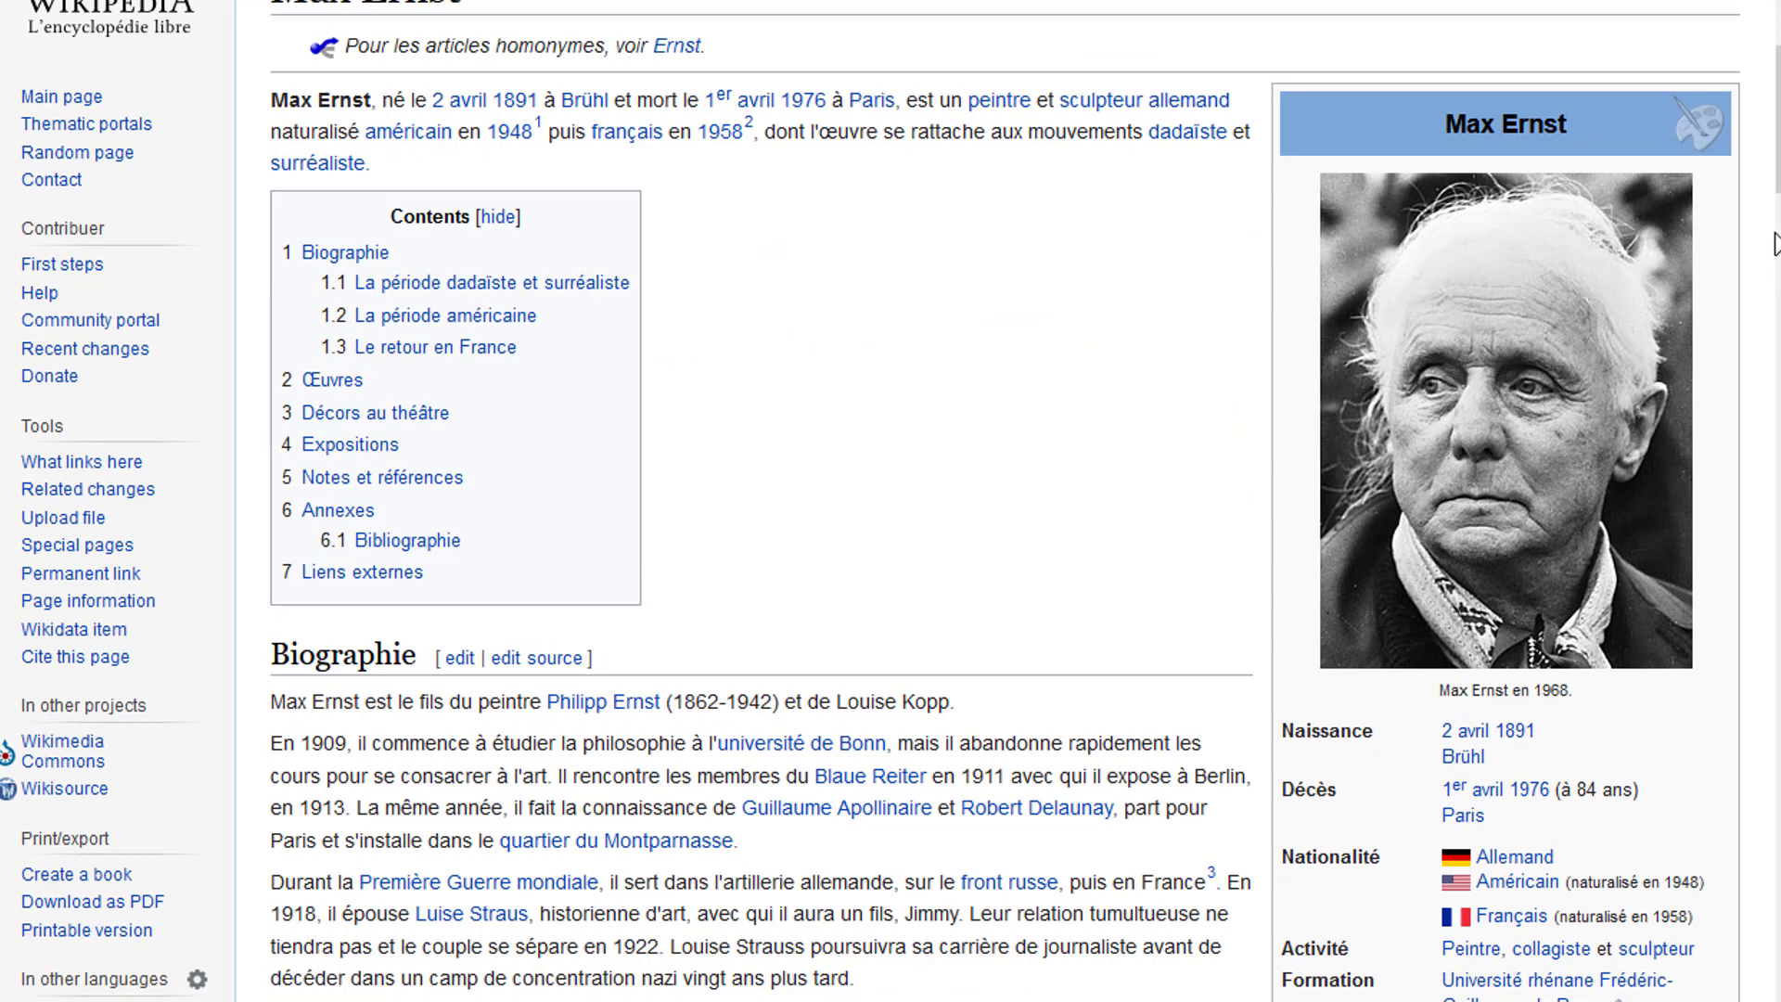
{"action": "scroll", "coordinate": [1658, 244], "scroll_direction": "up", "scroll_amount": 2}
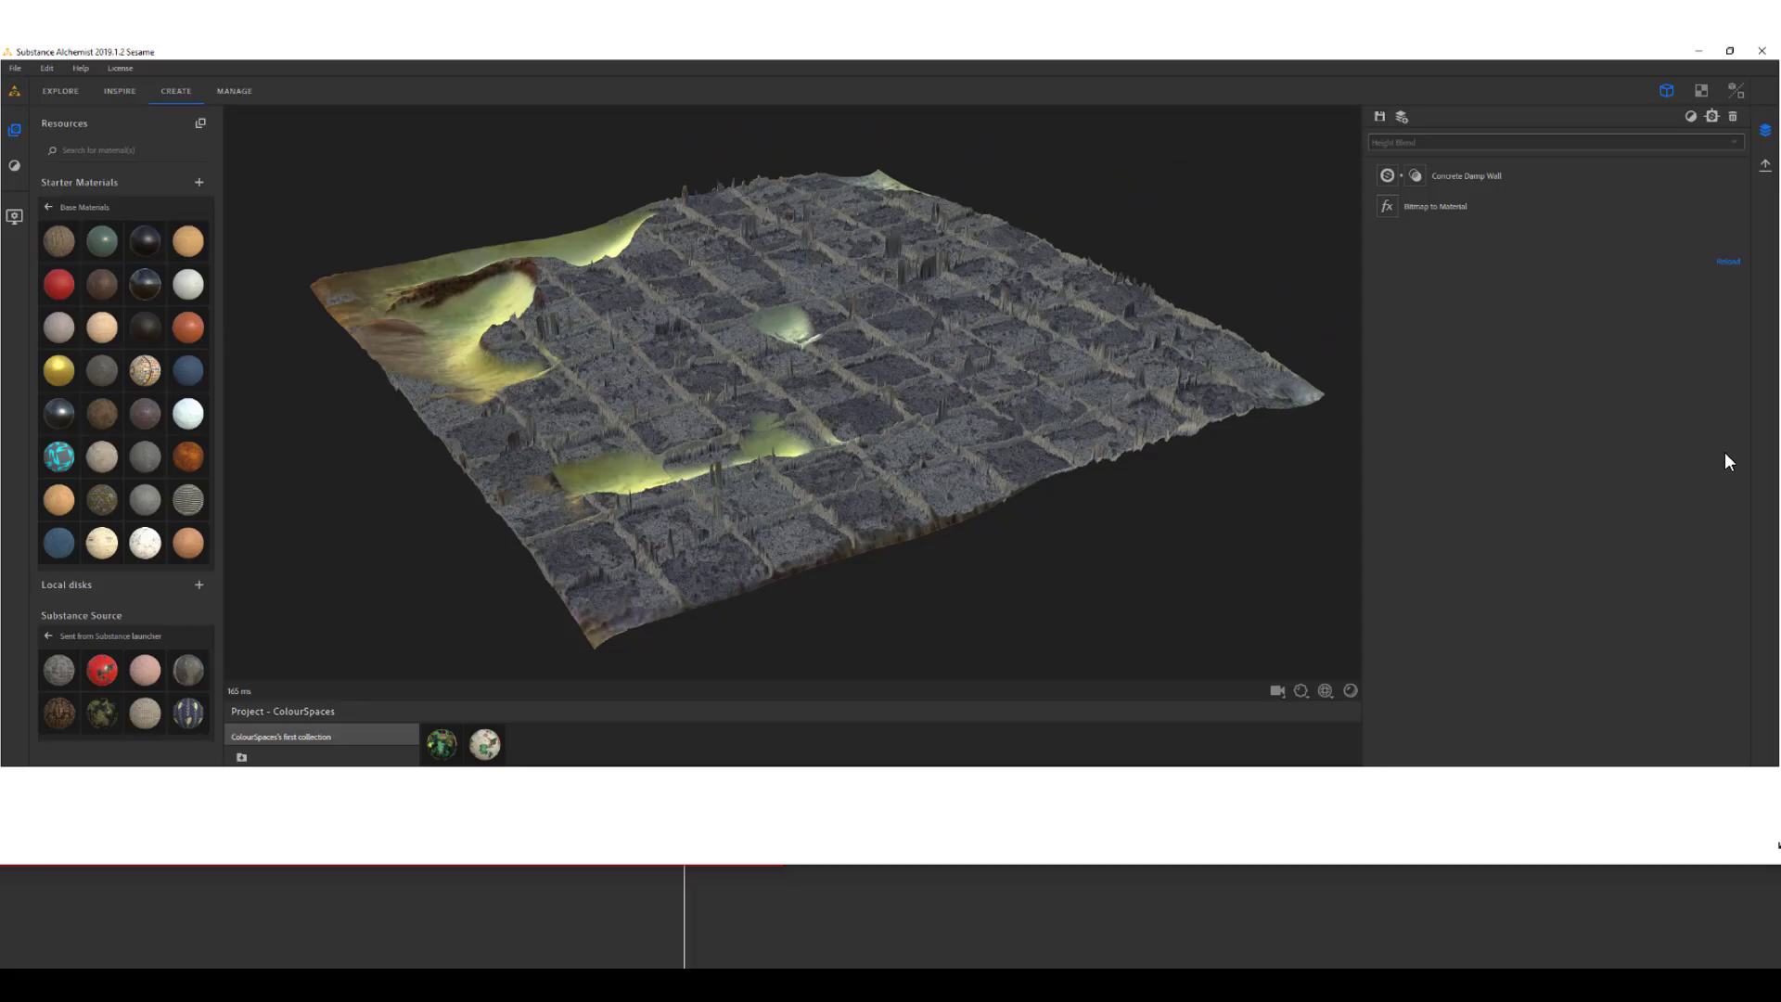
{"action": "mouse_move", "coordinate": [1730, 464]}
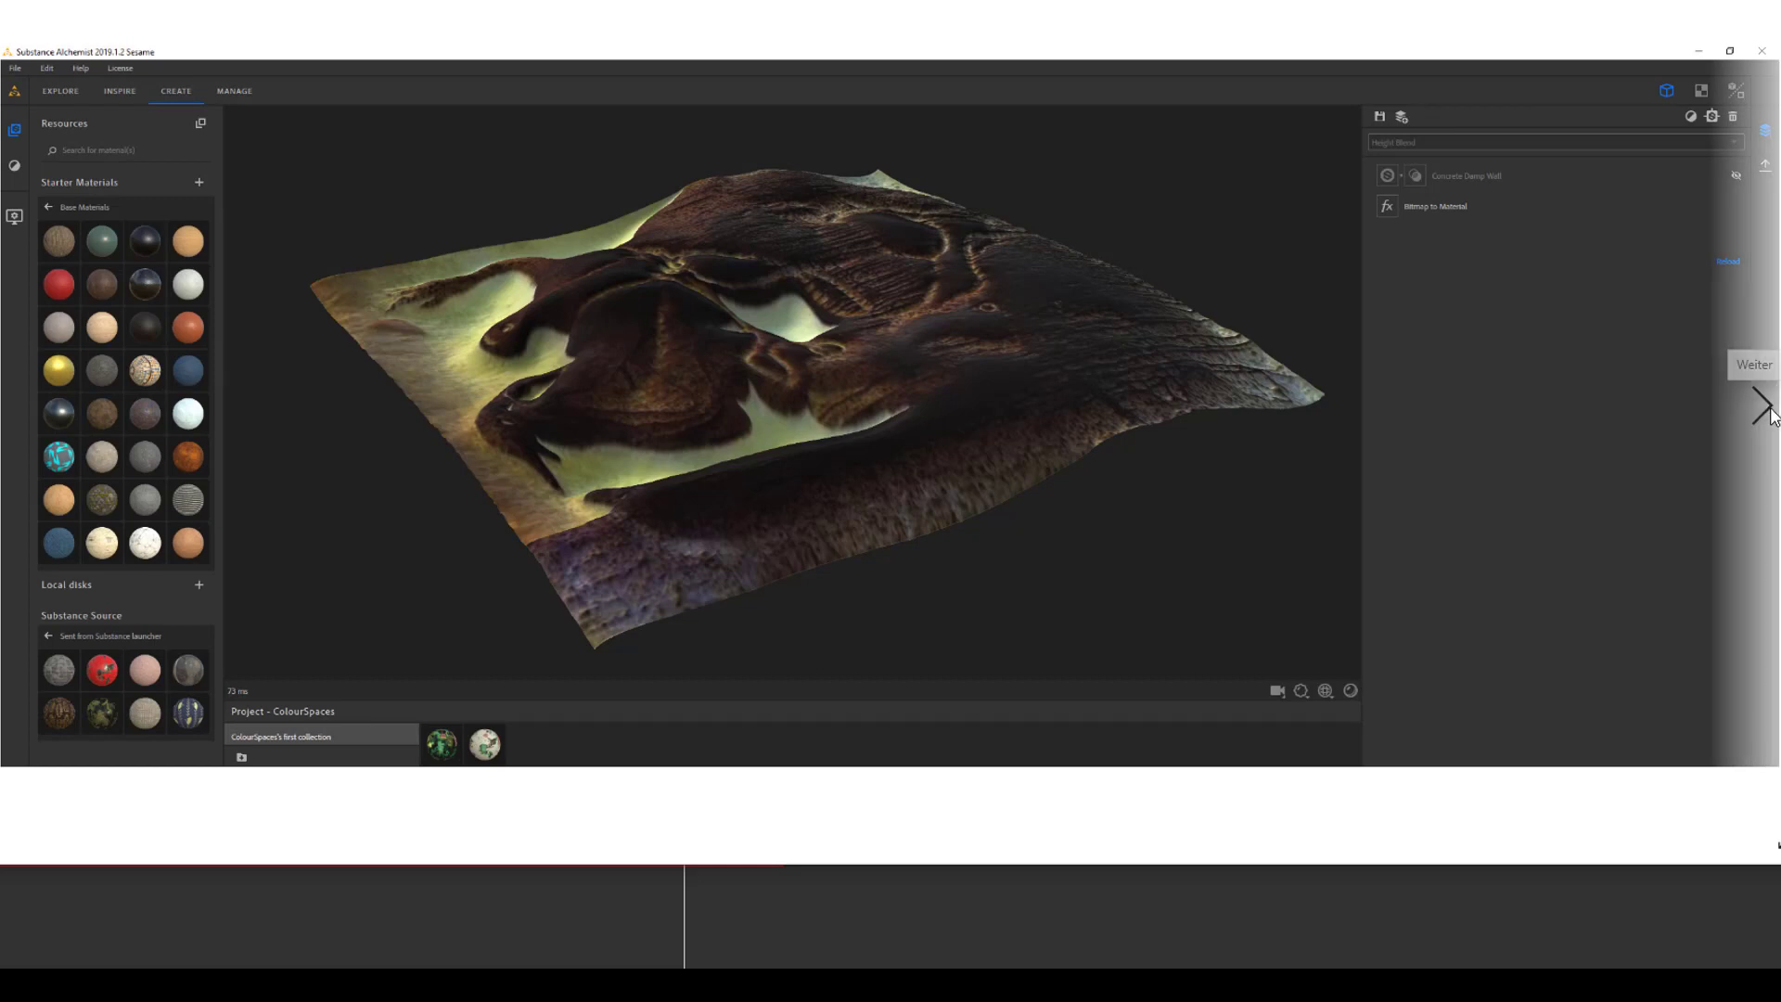
Step: Step from the Concrete Damp Wall-only material view to the Maya shading network
{"action": "left_click", "coordinate": [1763, 406]}
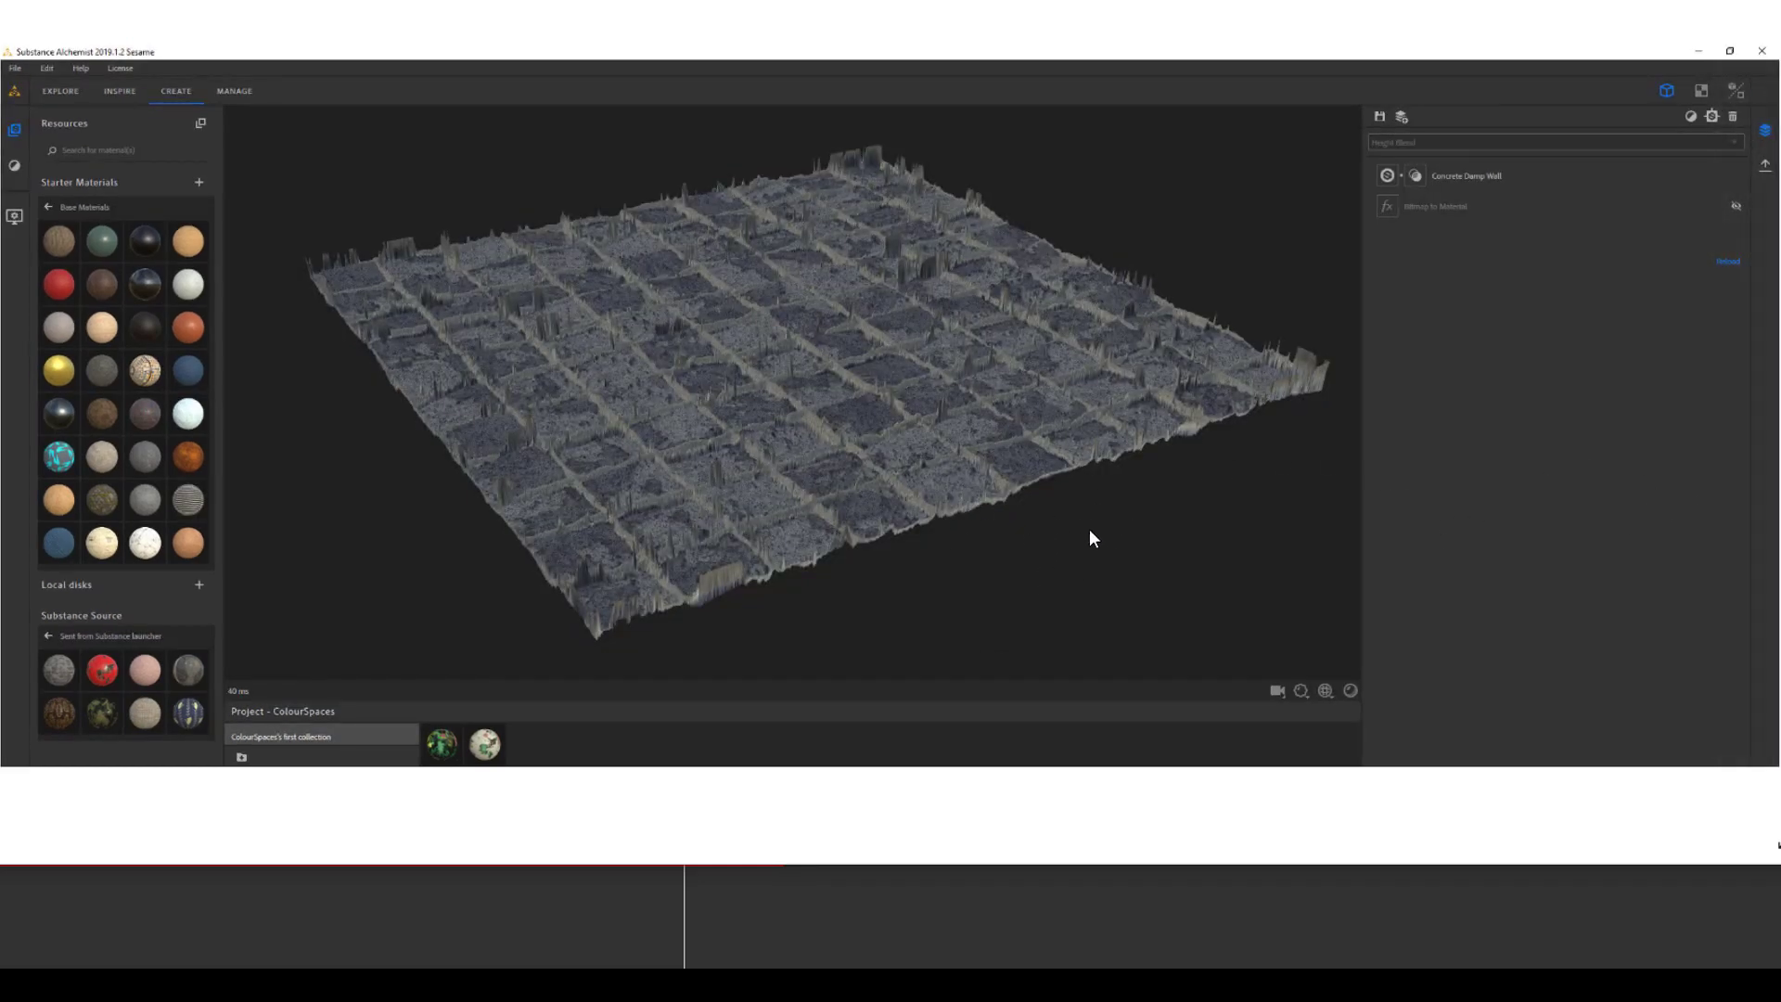
{"action": "left_click", "coordinate": [1762, 405]}
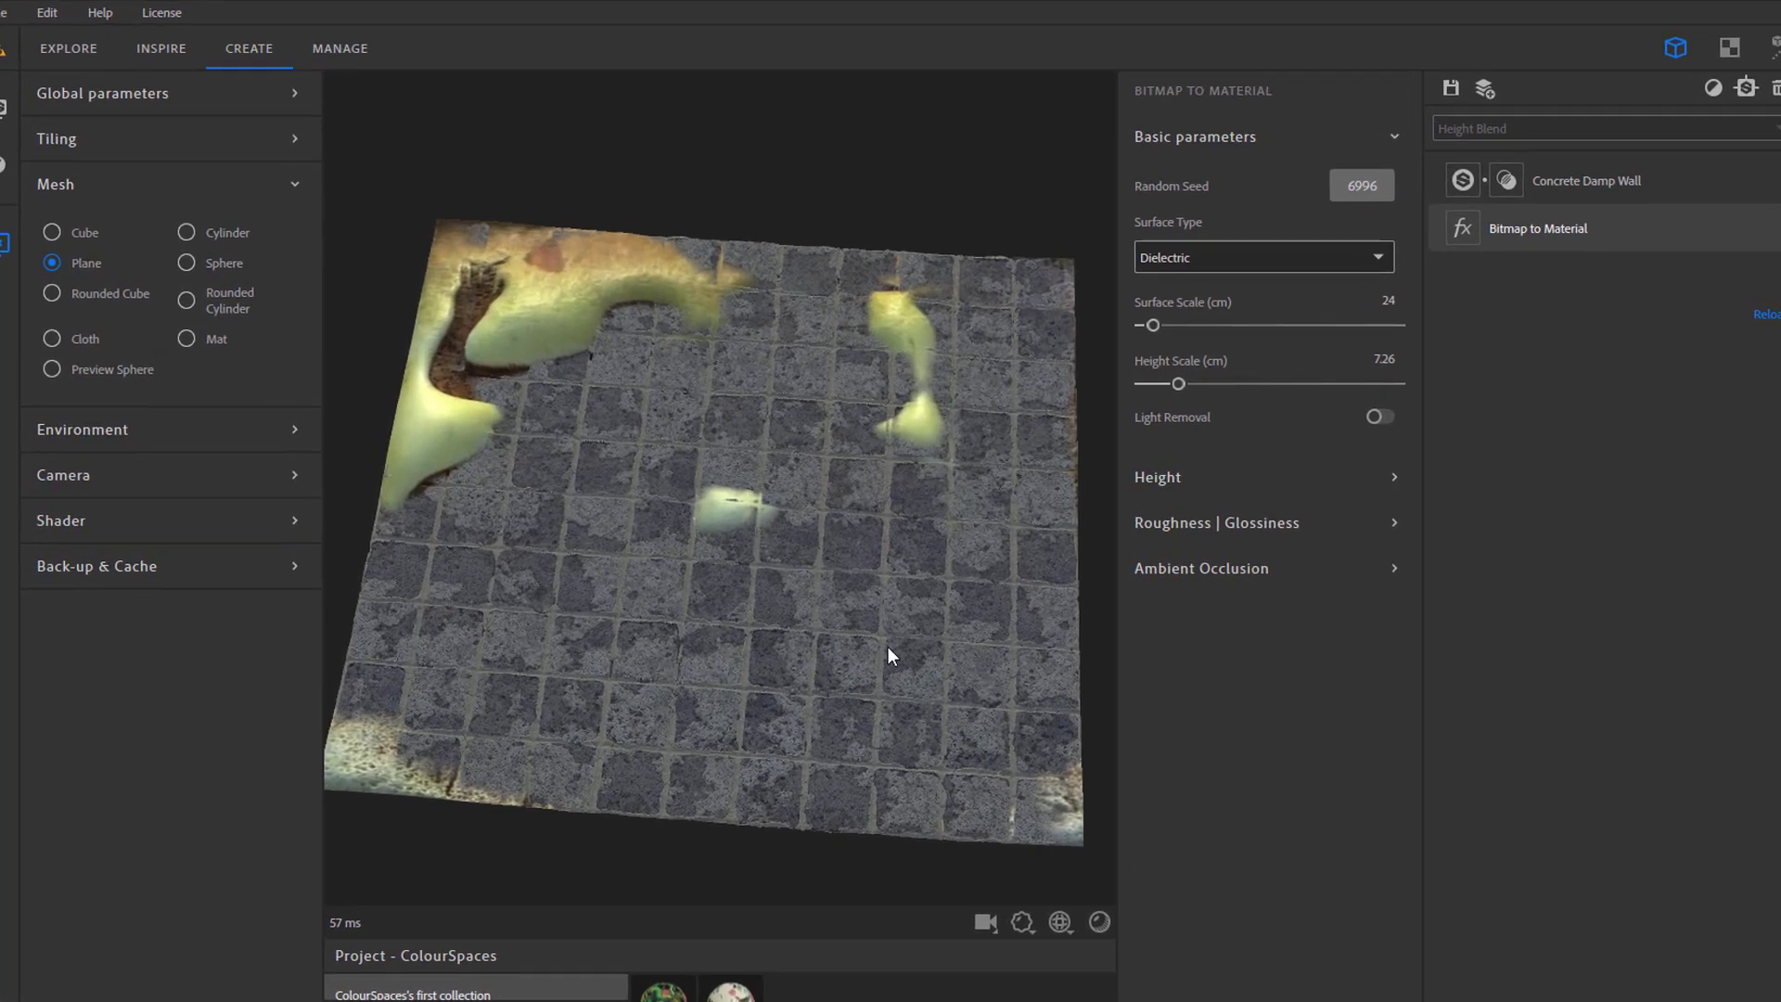
Step: Orbit and zoom the preview to inspect the Height Blend material's displaced tiles close up
{"action": "left_click_drag", "start_coordinate": [882, 643], "coordinate": [799, 572]}
{"action": "left_click_drag", "start_coordinate": [1125, 547], "coordinate": [826, 754]}
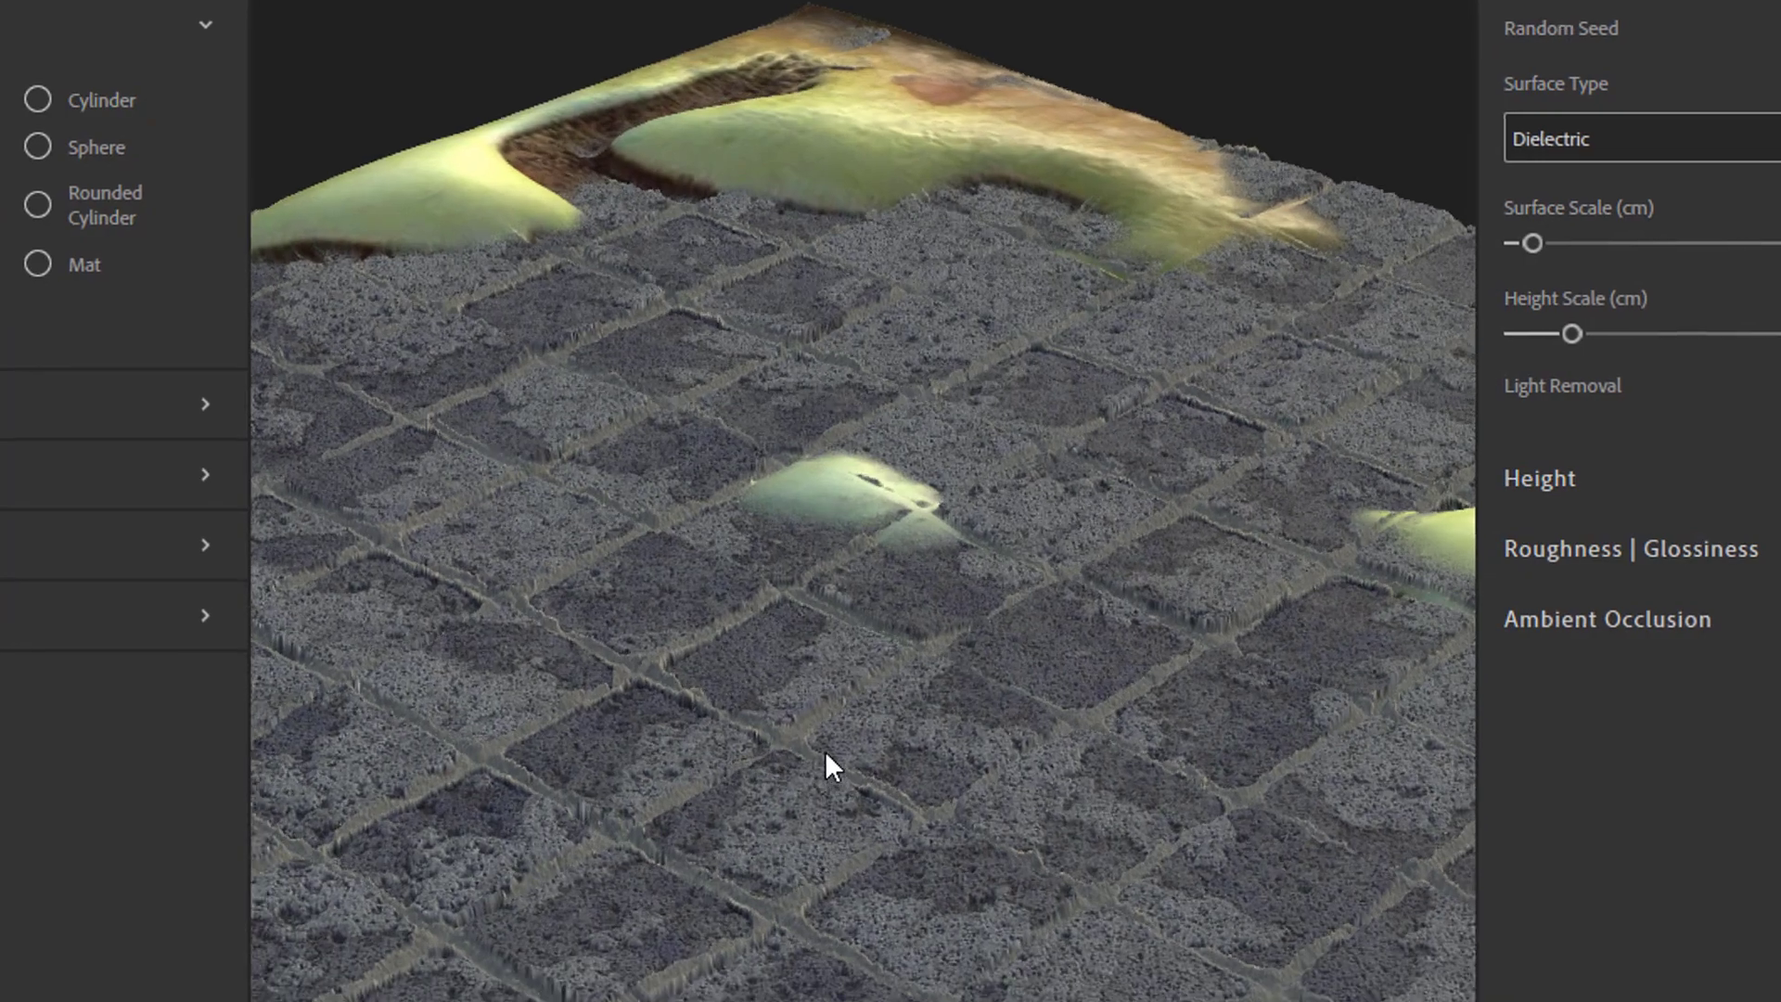
{"action": "scroll", "coordinate": [826, 753], "scroll_direction": "up", "scroll_amount": 5}
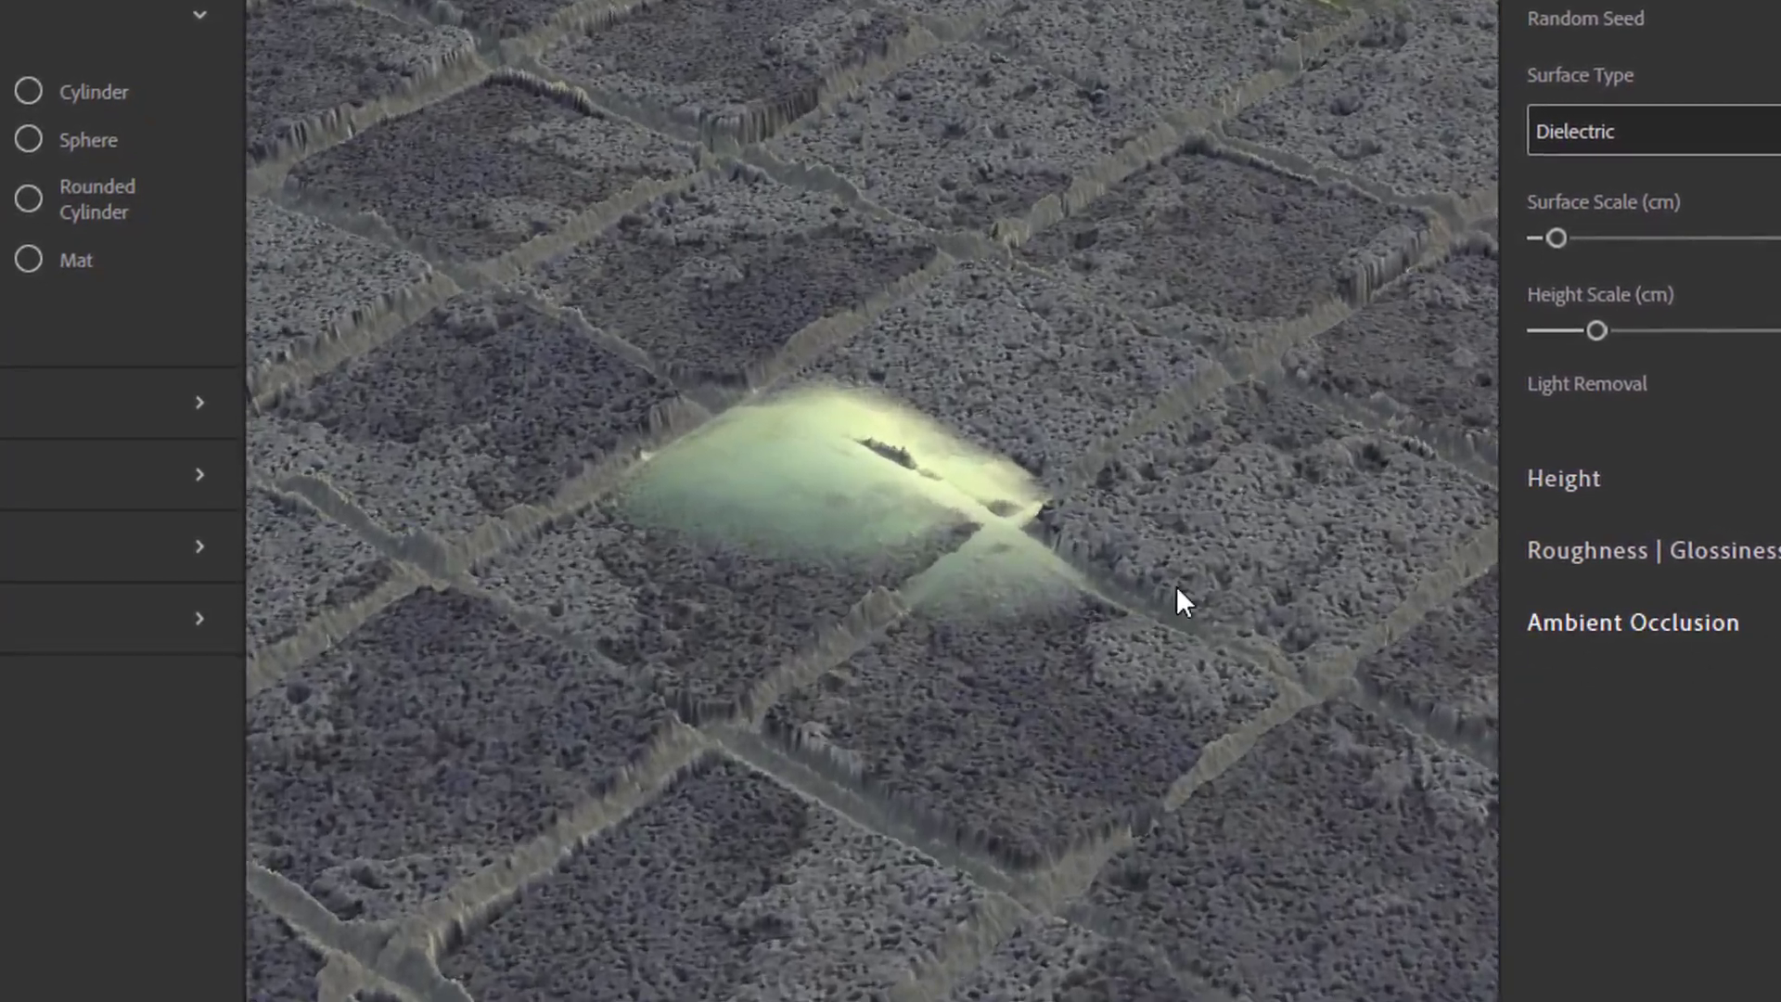
{"action": "left_click_drag", "start_coordinate": [1176, 589], "coordinate": [1219, 598]}
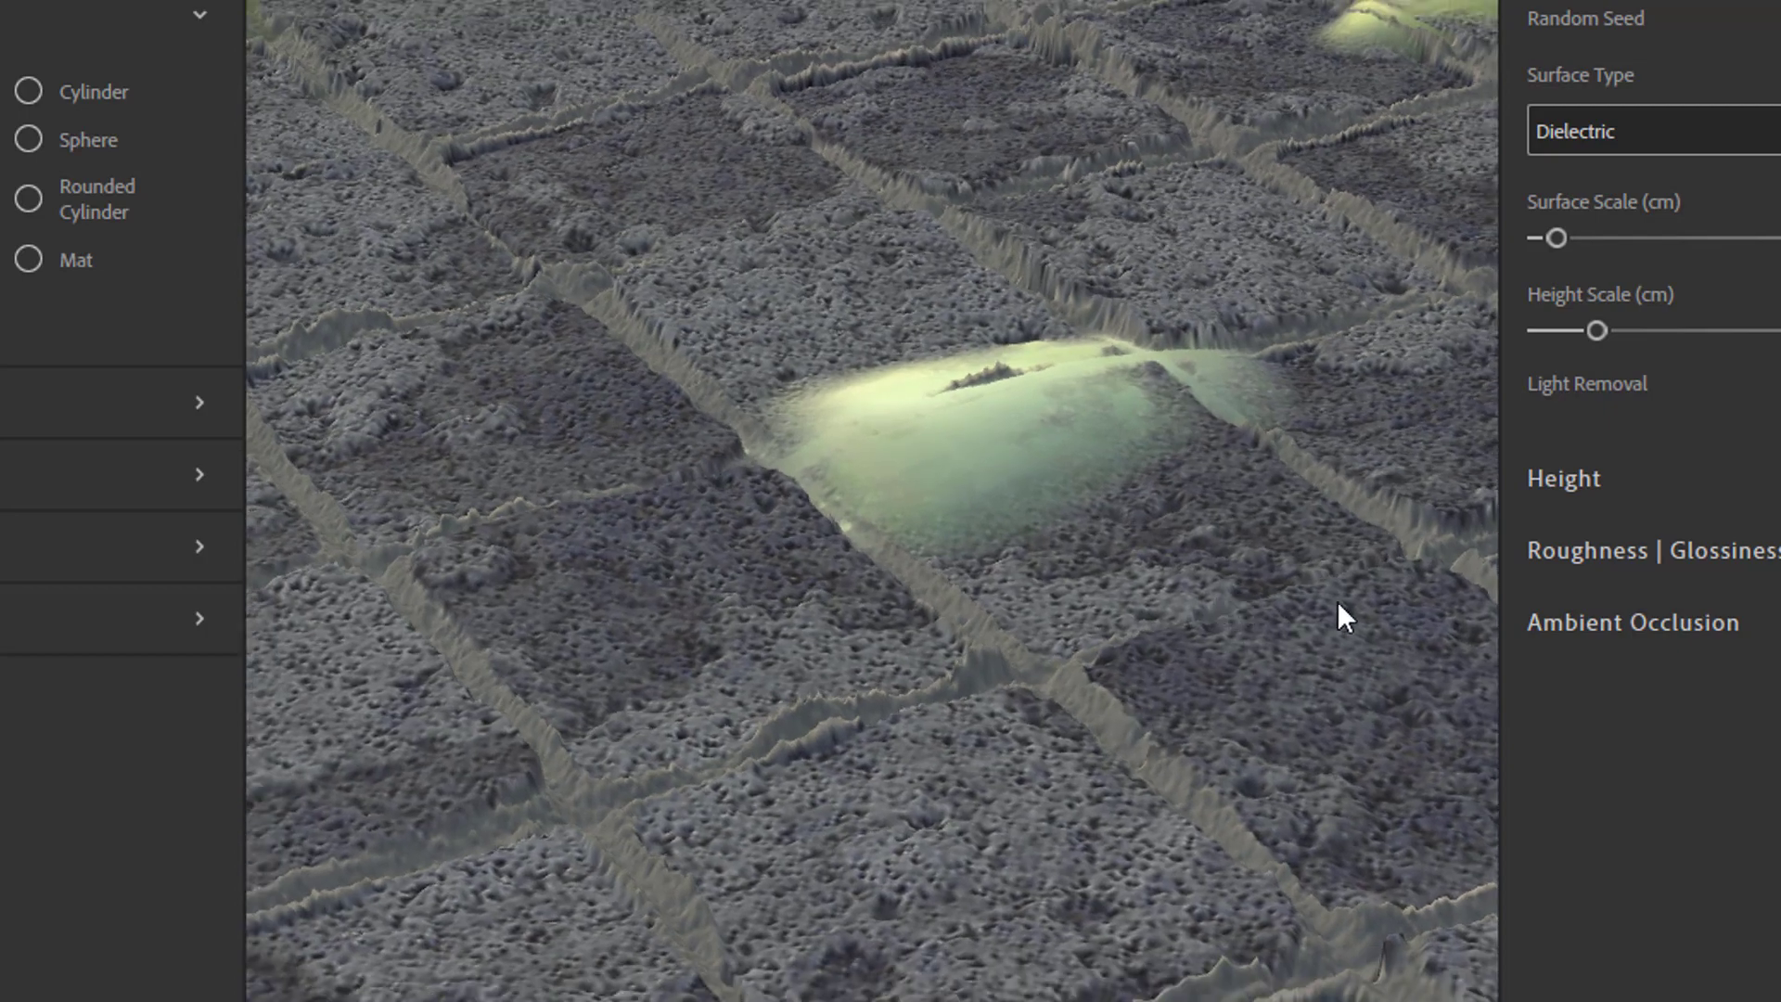
{"action": "left_click_drag", "start_coordinate": [1440, 480], "coordinate": [1167, 624]}
{"action": "left_click_drag", "start_coordinate": [1042, 646], "coordinate": [584, 653]}
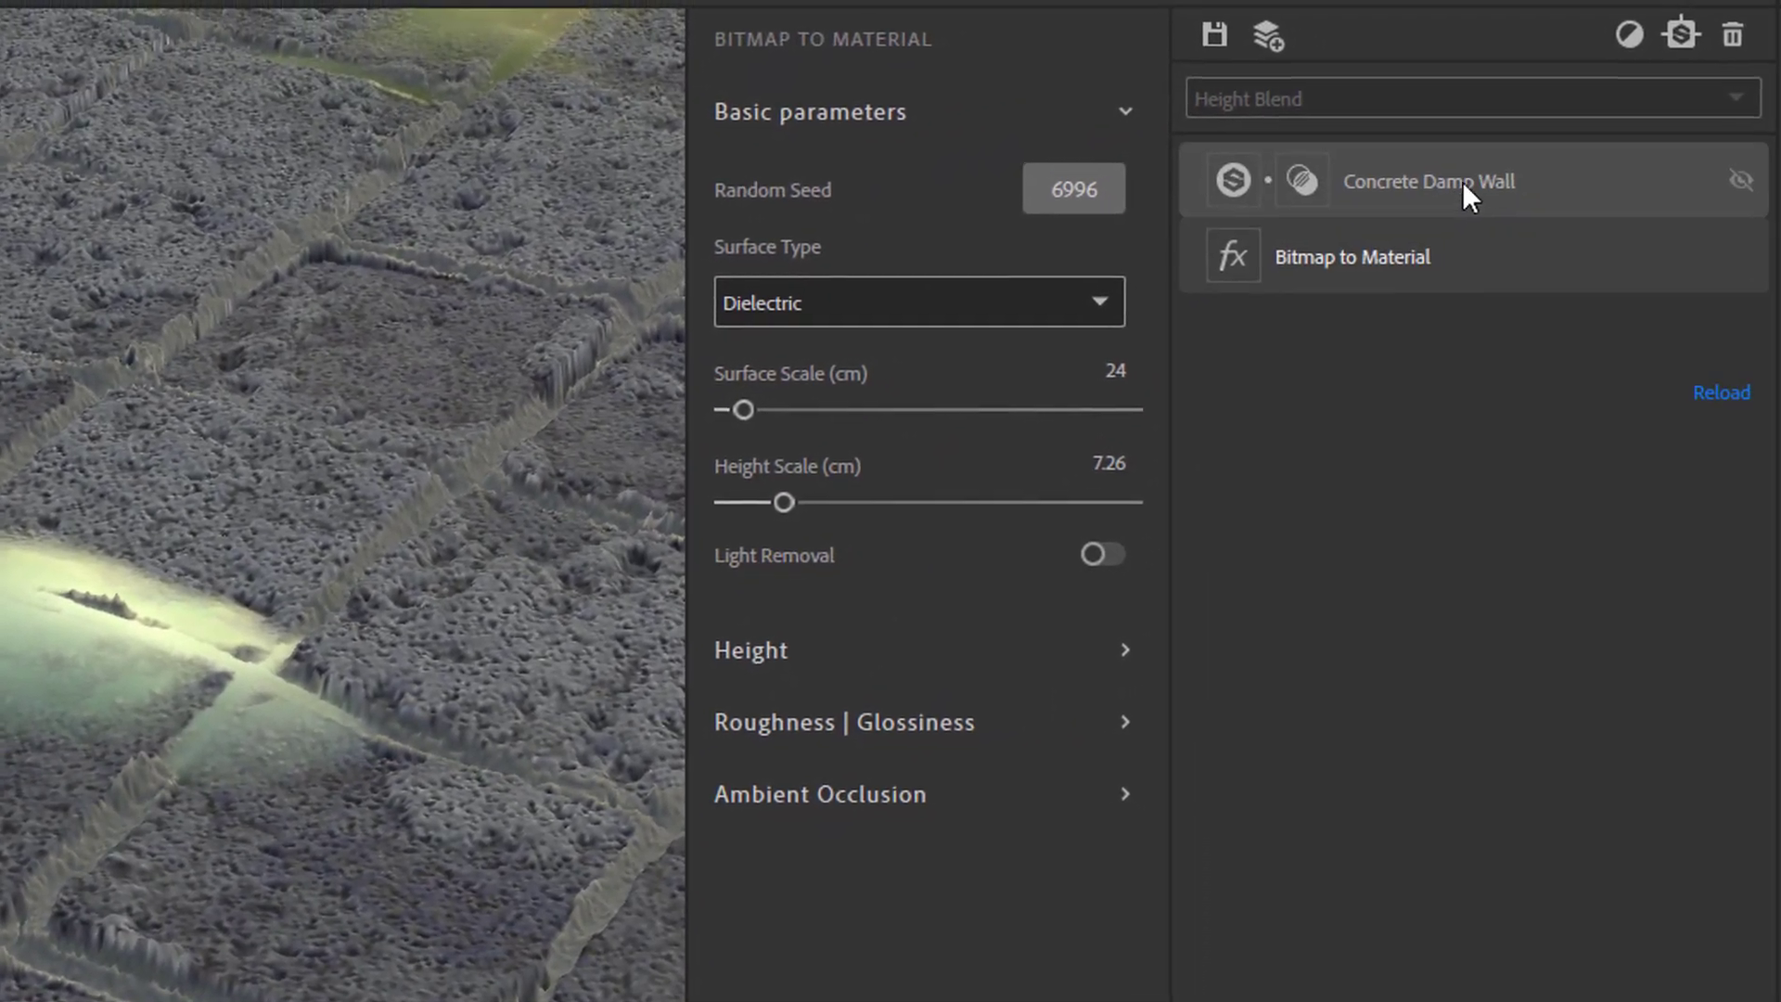
Step: Select the Concrete Damp Wall layer and hide it to view the plane without it
{"action": "left_click", "coordinate": [1448, 184]}
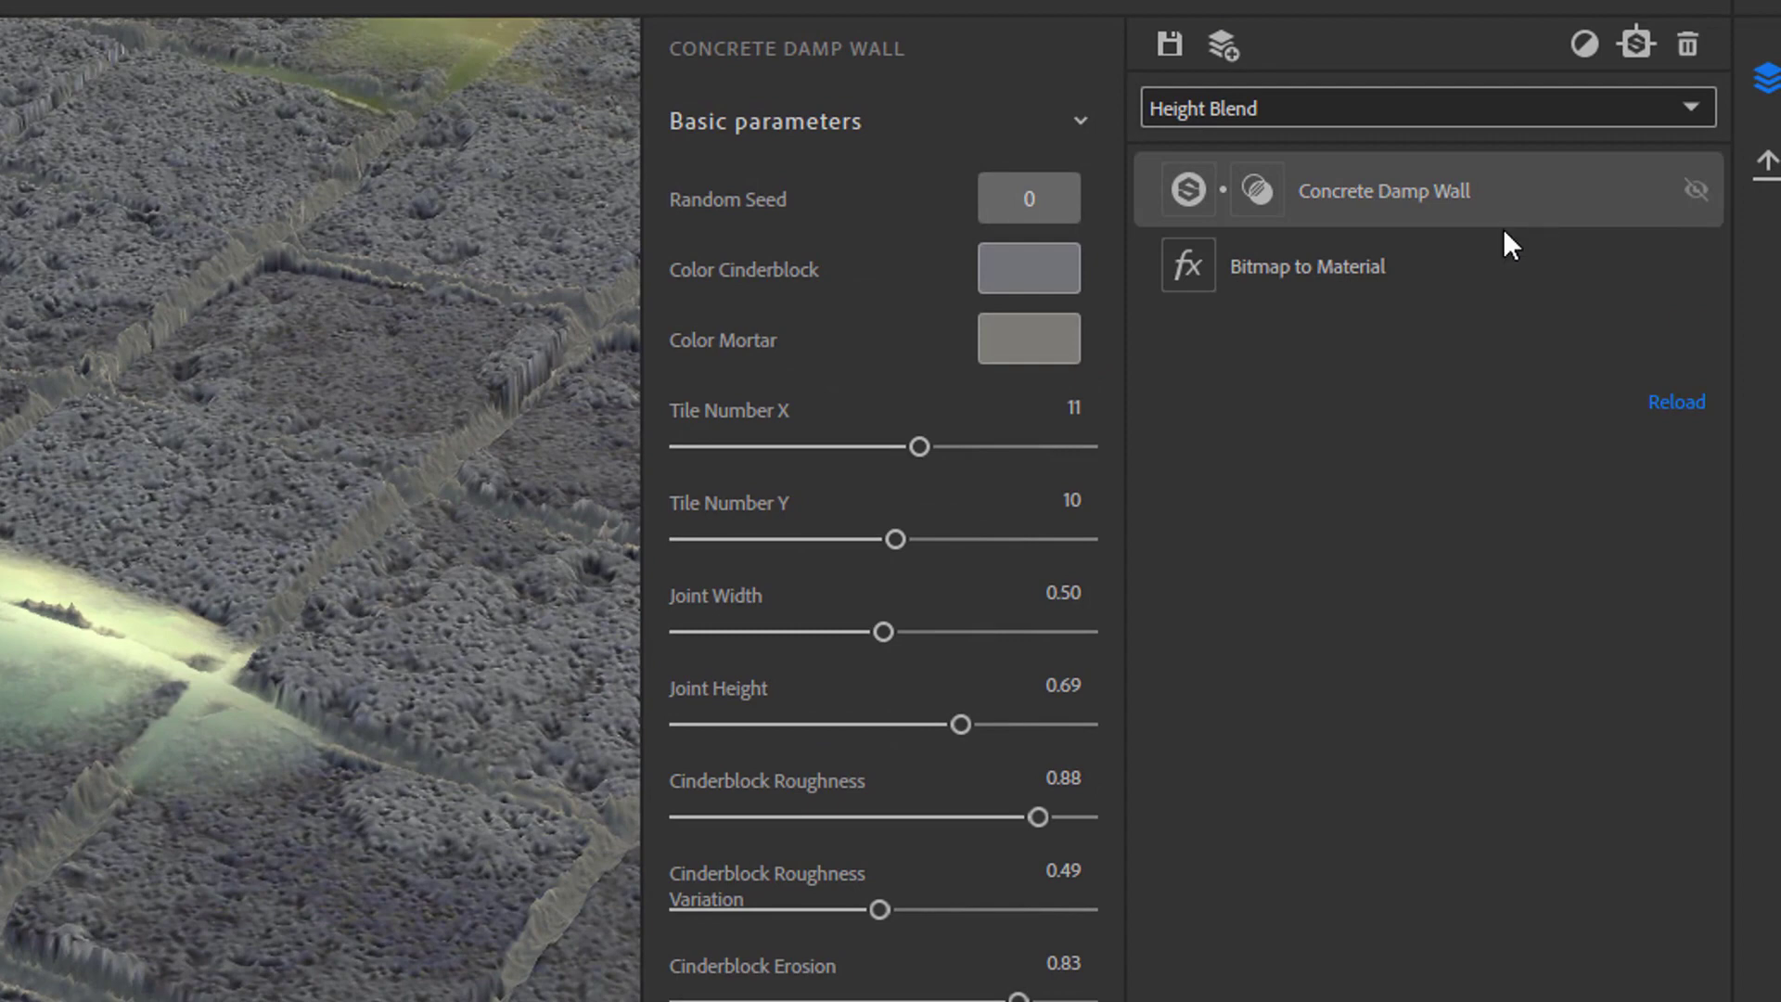
{"action": "left_click", "coordinate": [1703, 195]}
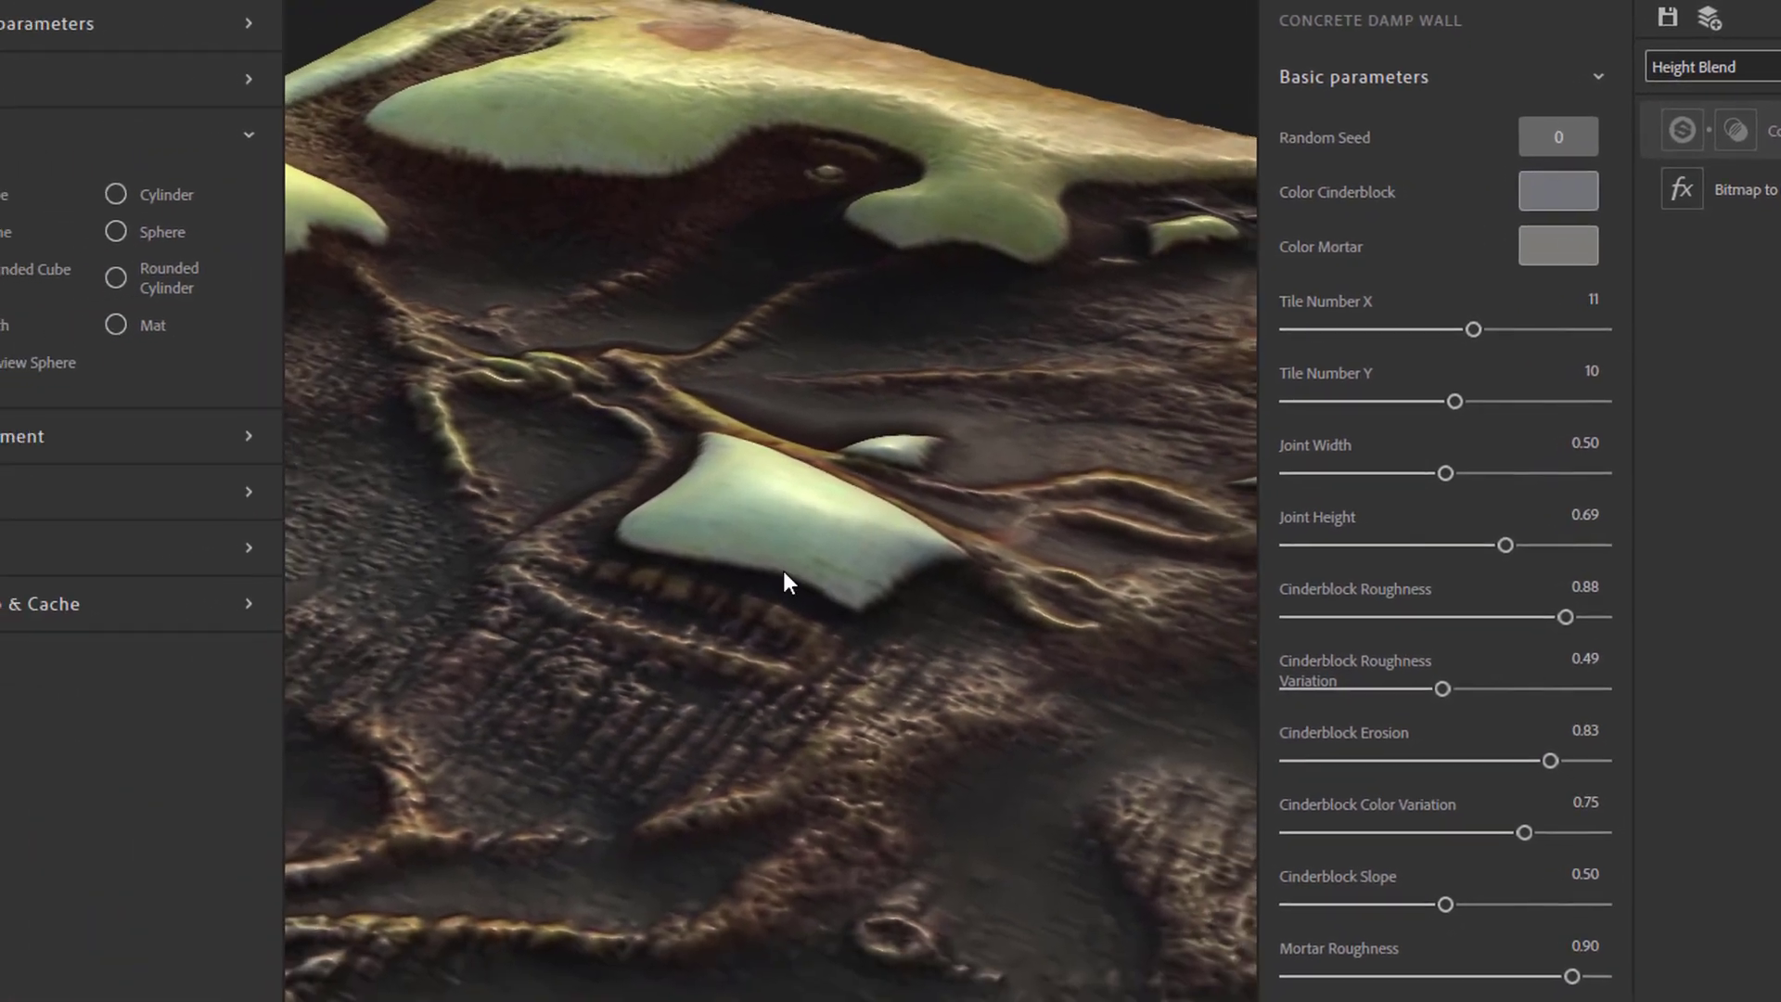
{"action": "left_click_drag", "start_coordinate": [708, 613], "coordinate": [708, 693]}
{"action": "mouse_move", "coordinate": [834, 656]}
{"action": "left_mouse_down"}
{"action": "mouse_move", "coordinate": [1002, 648]}
{"action": "mouse_move", "coordinate": [954, 604]}
{"action": "mouse_move", "coordinate": [597, 684]}
{"action": "mouse_move", "coordinate": [837, 579]}
{"action": "mouse_move", "coordinate": [529, 644]}
{"action": "mouse_move", "coordinate": [583, 770]}
{"action": "mouse_move", "coordinate": [551, 734]}
{"action": "mouse_move", "coordinate": [339, 748]}
{"action": "mouse_move", "coordinate": [508, 664]}
{"action": "left_mouse_up"}
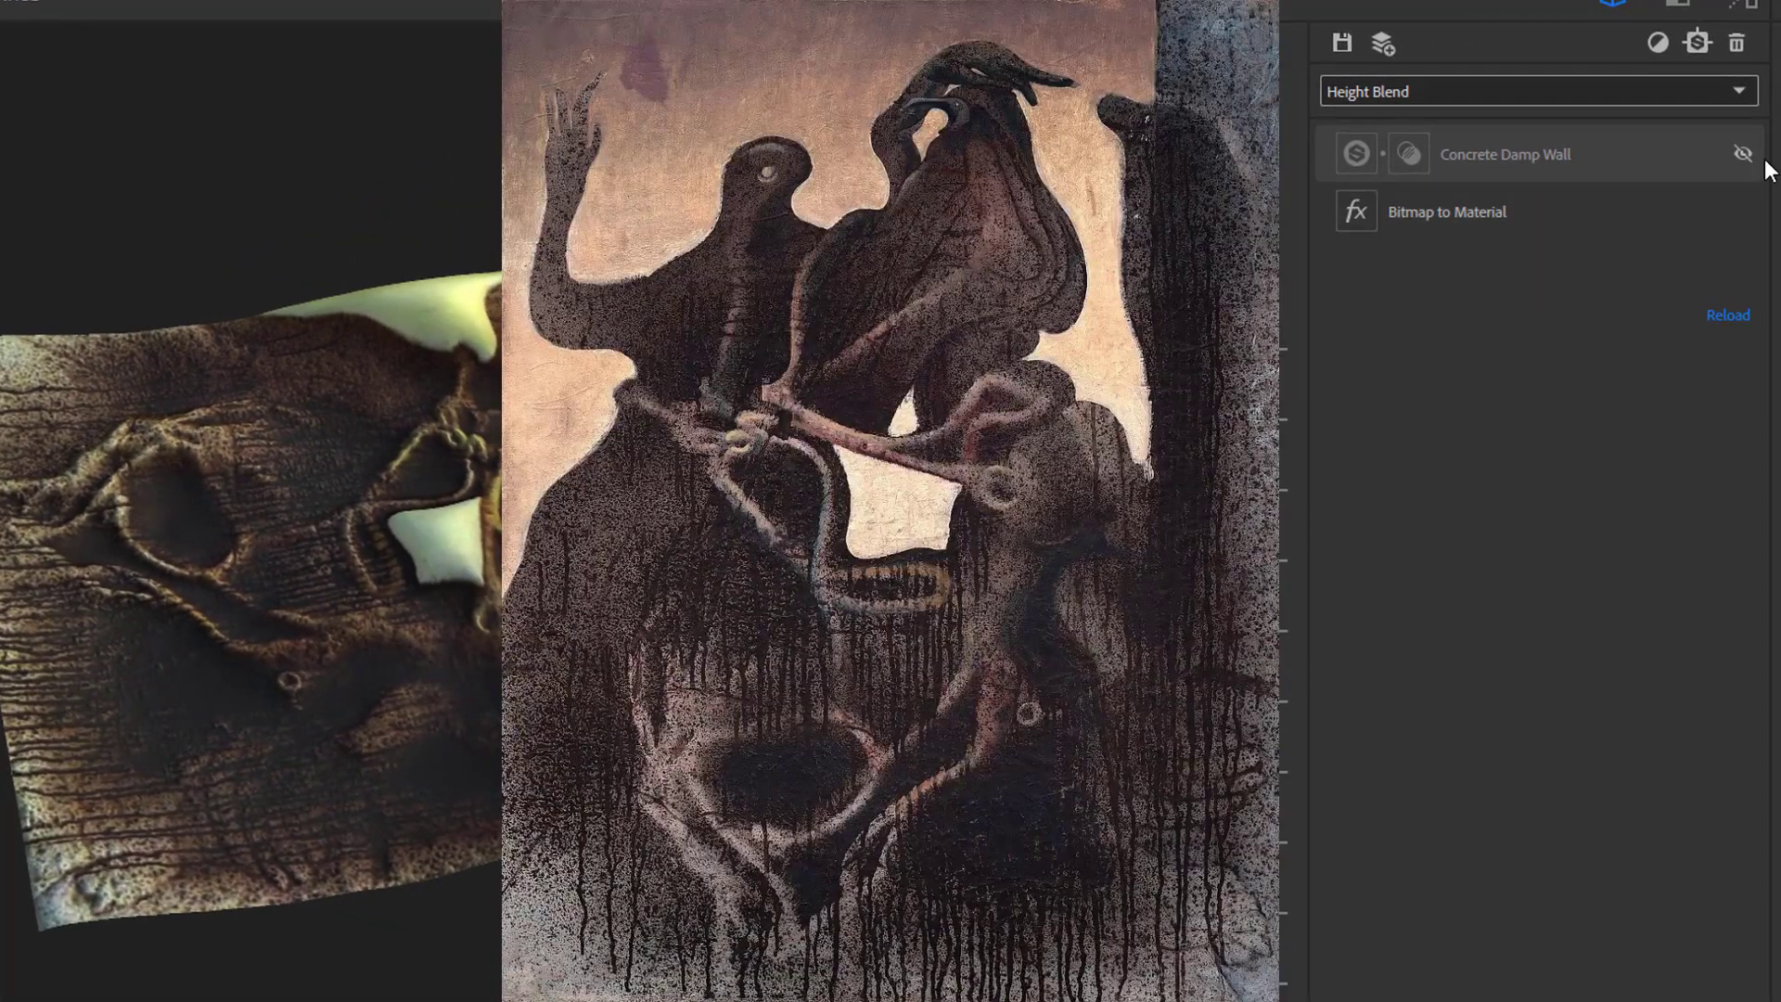
Step: Show Concrete Damp Wall again and hide the Bitmap to Material layer instead
{"action": "left_click", "coordinate": [1743, 154]}
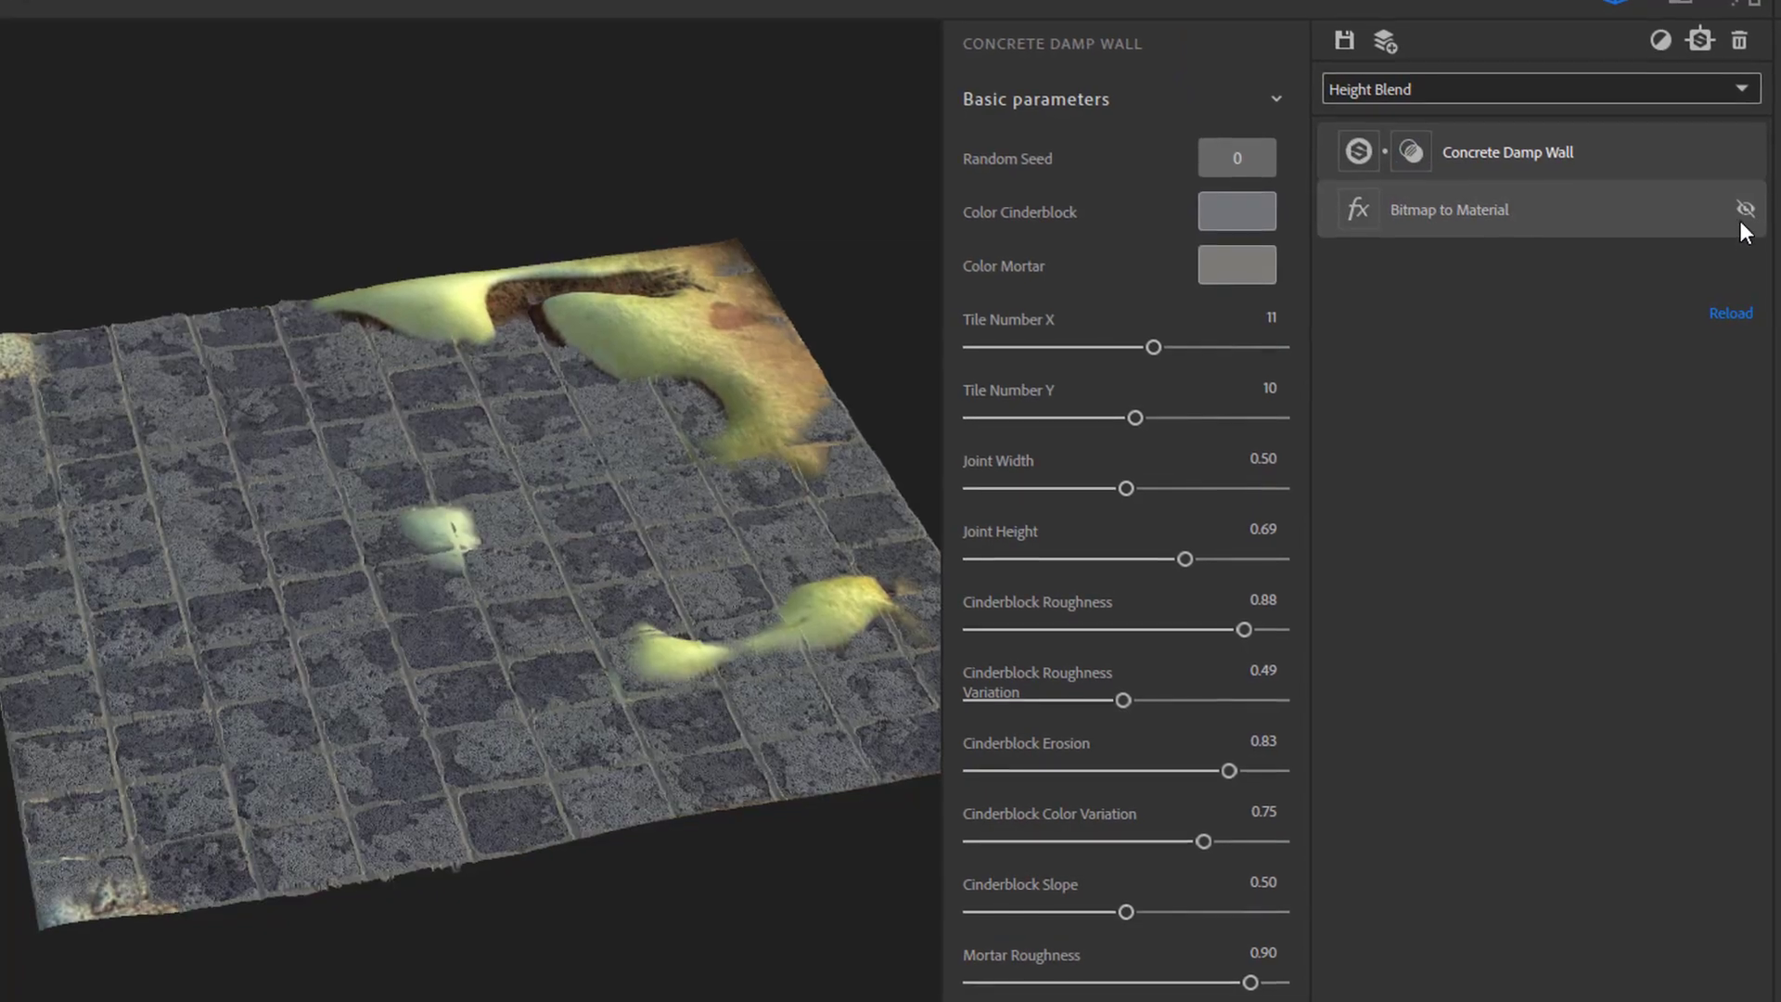
{"action": "left_click", "coordinate": [1744, 213]}
{"action": "left_click_drag", "start_coordinate": [813, 621], "coordinate": [721, 619]}
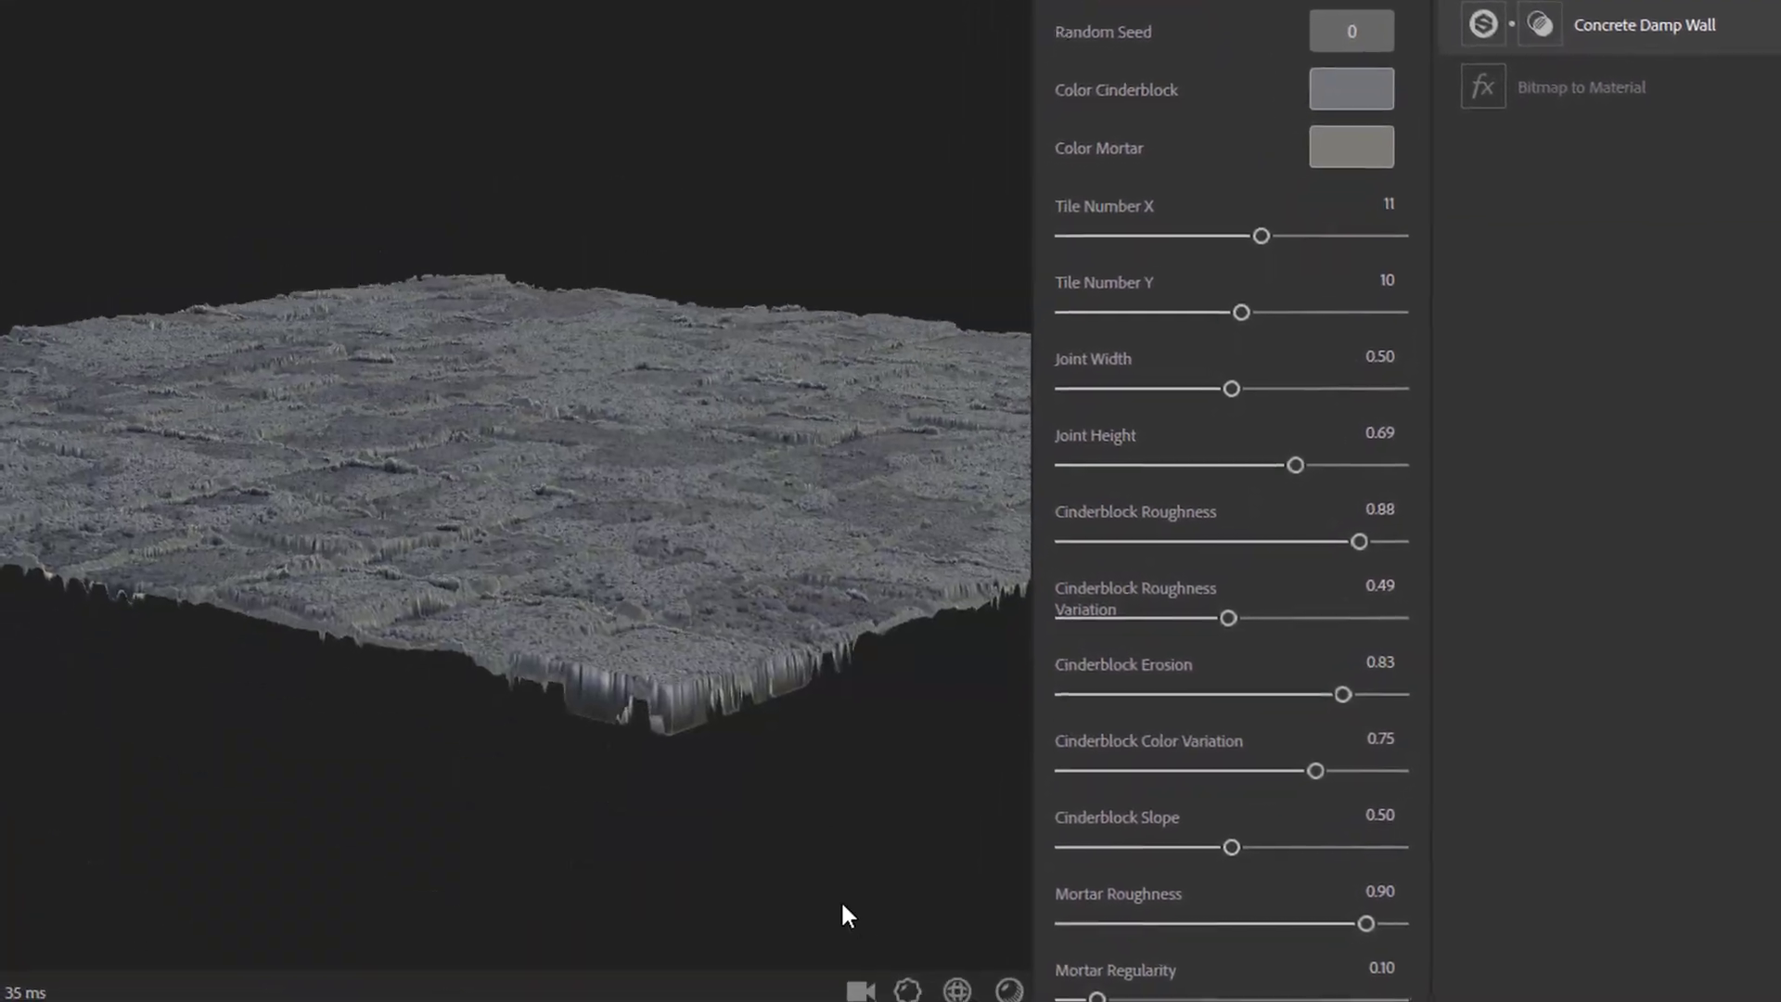
Step: Lower the preview's displacement amplitude to 0.04
{"action": "left_click", "coordinate": [944, 970]}
{"action": "left_click_drag", "start_coordinate": [636, 831], "coordinate": [548, 844]}
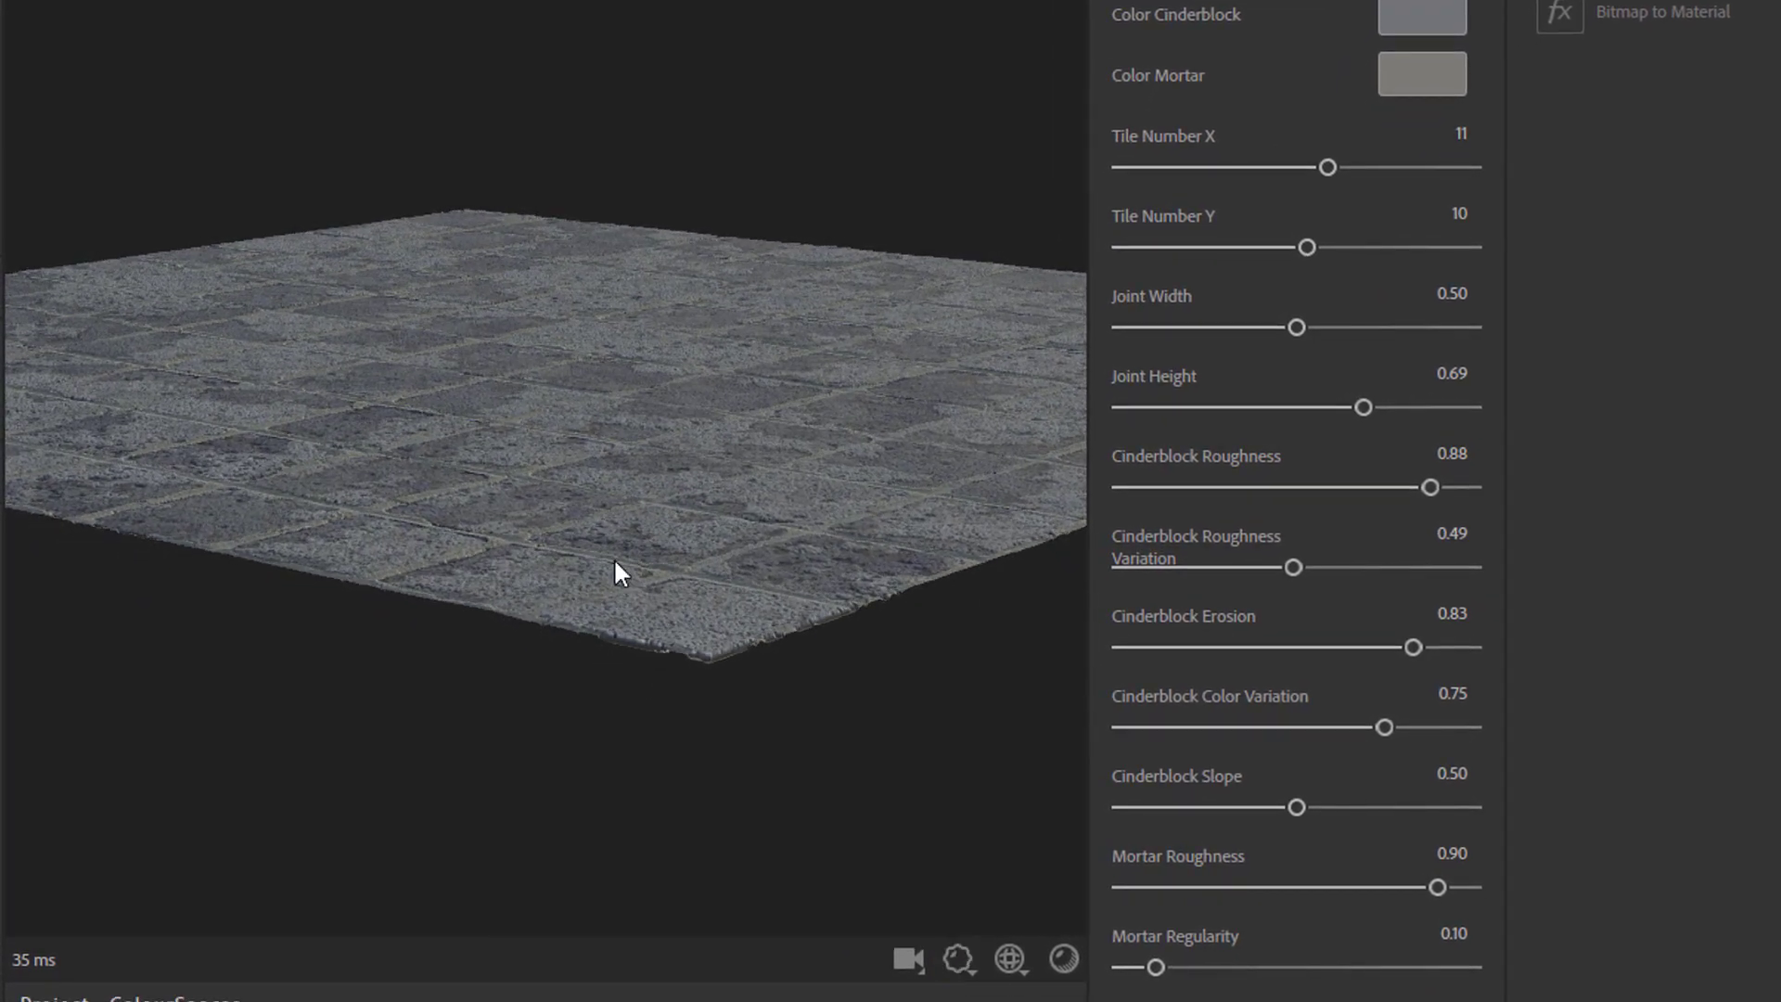
{"action": "scroll", "coordinate": [742, 533], "scroll_direction": "up", "scroll_amount": 5}
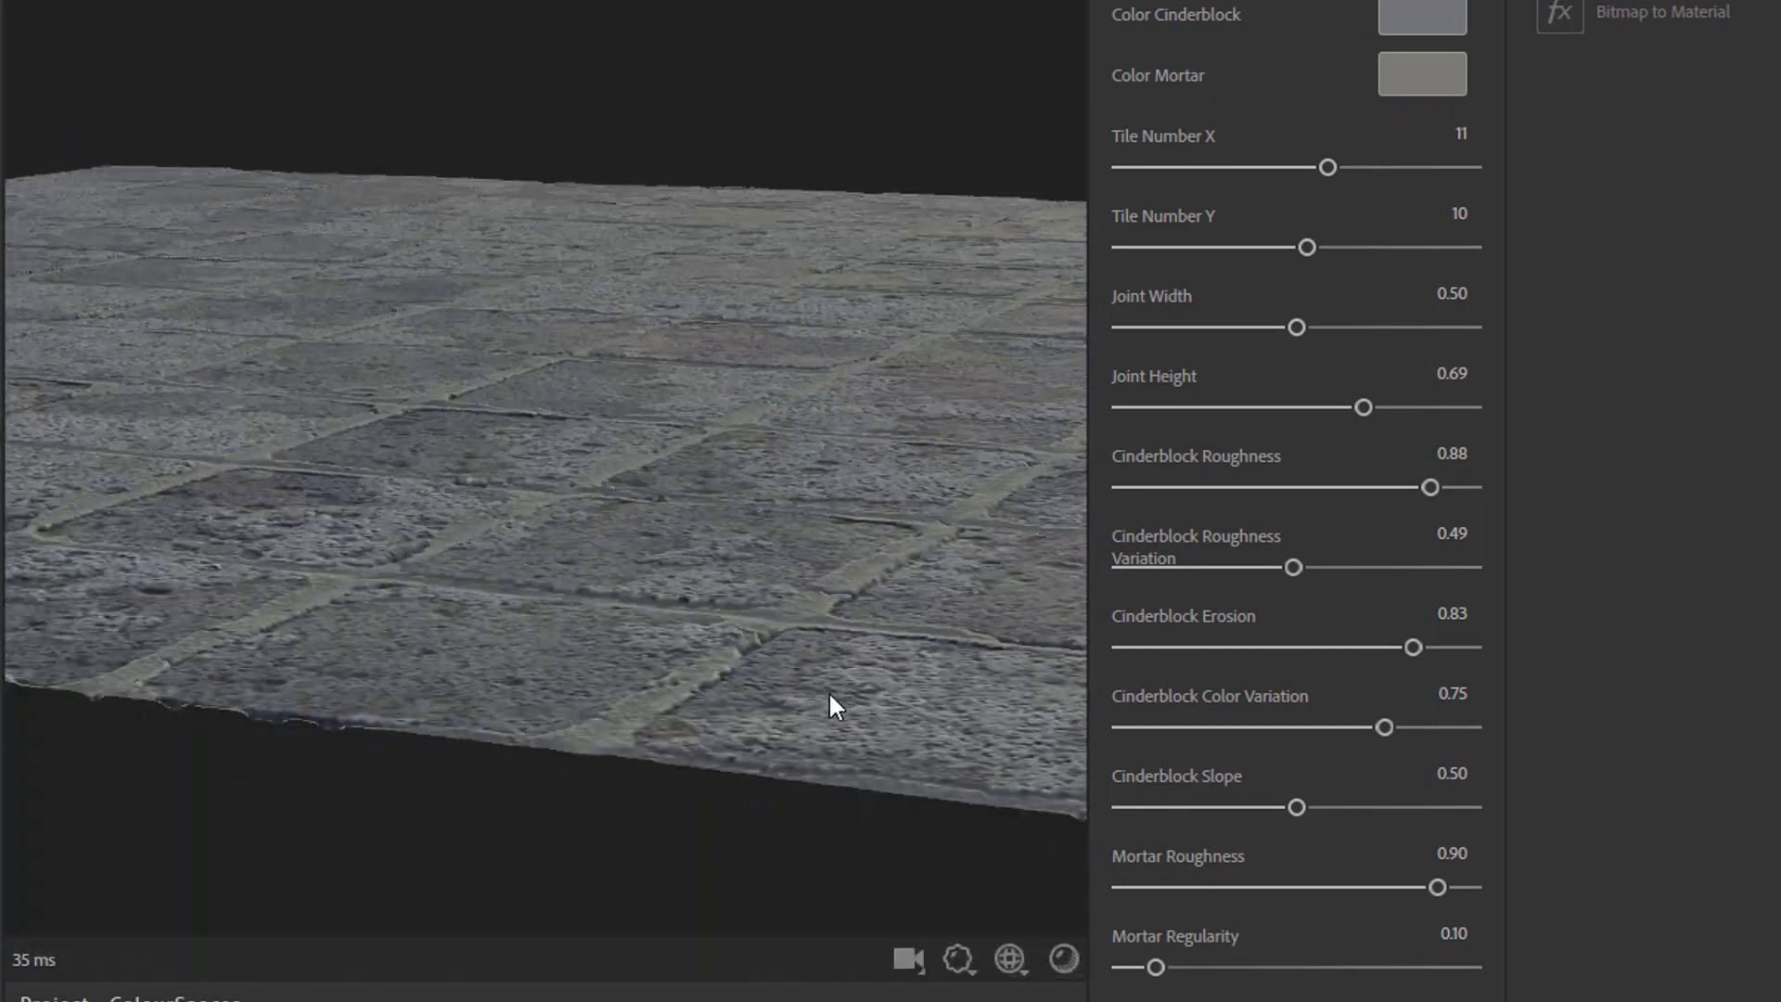
{"action": "left_click_drag", "start_coordinate": [829, 694], "coordinate": [987, 460]}
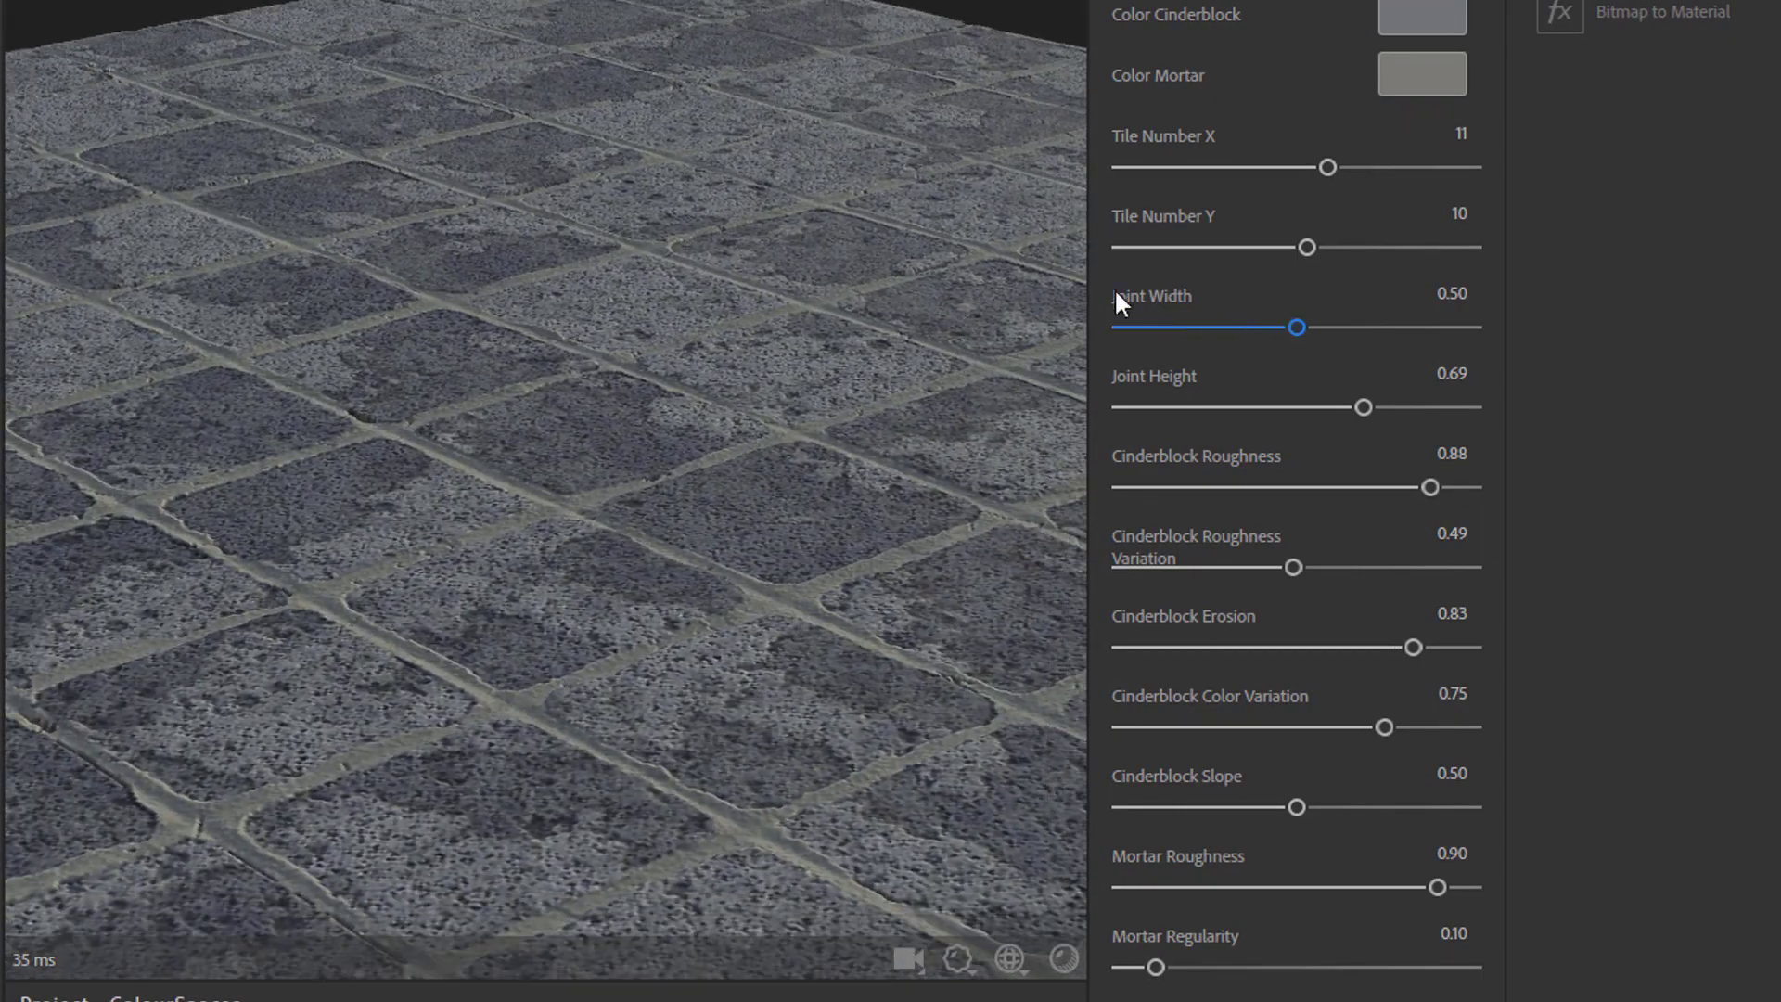
Step: Set Concrete Damp Wall's Tile Number X to 14
{"action": "left_click_drag", "start_coordinate": [1328, 167], "coordinate": [1360, 199]}
{"action": "left_click_drag", "start_coordinate": [890, 464], "coordinate": [734, 410]}
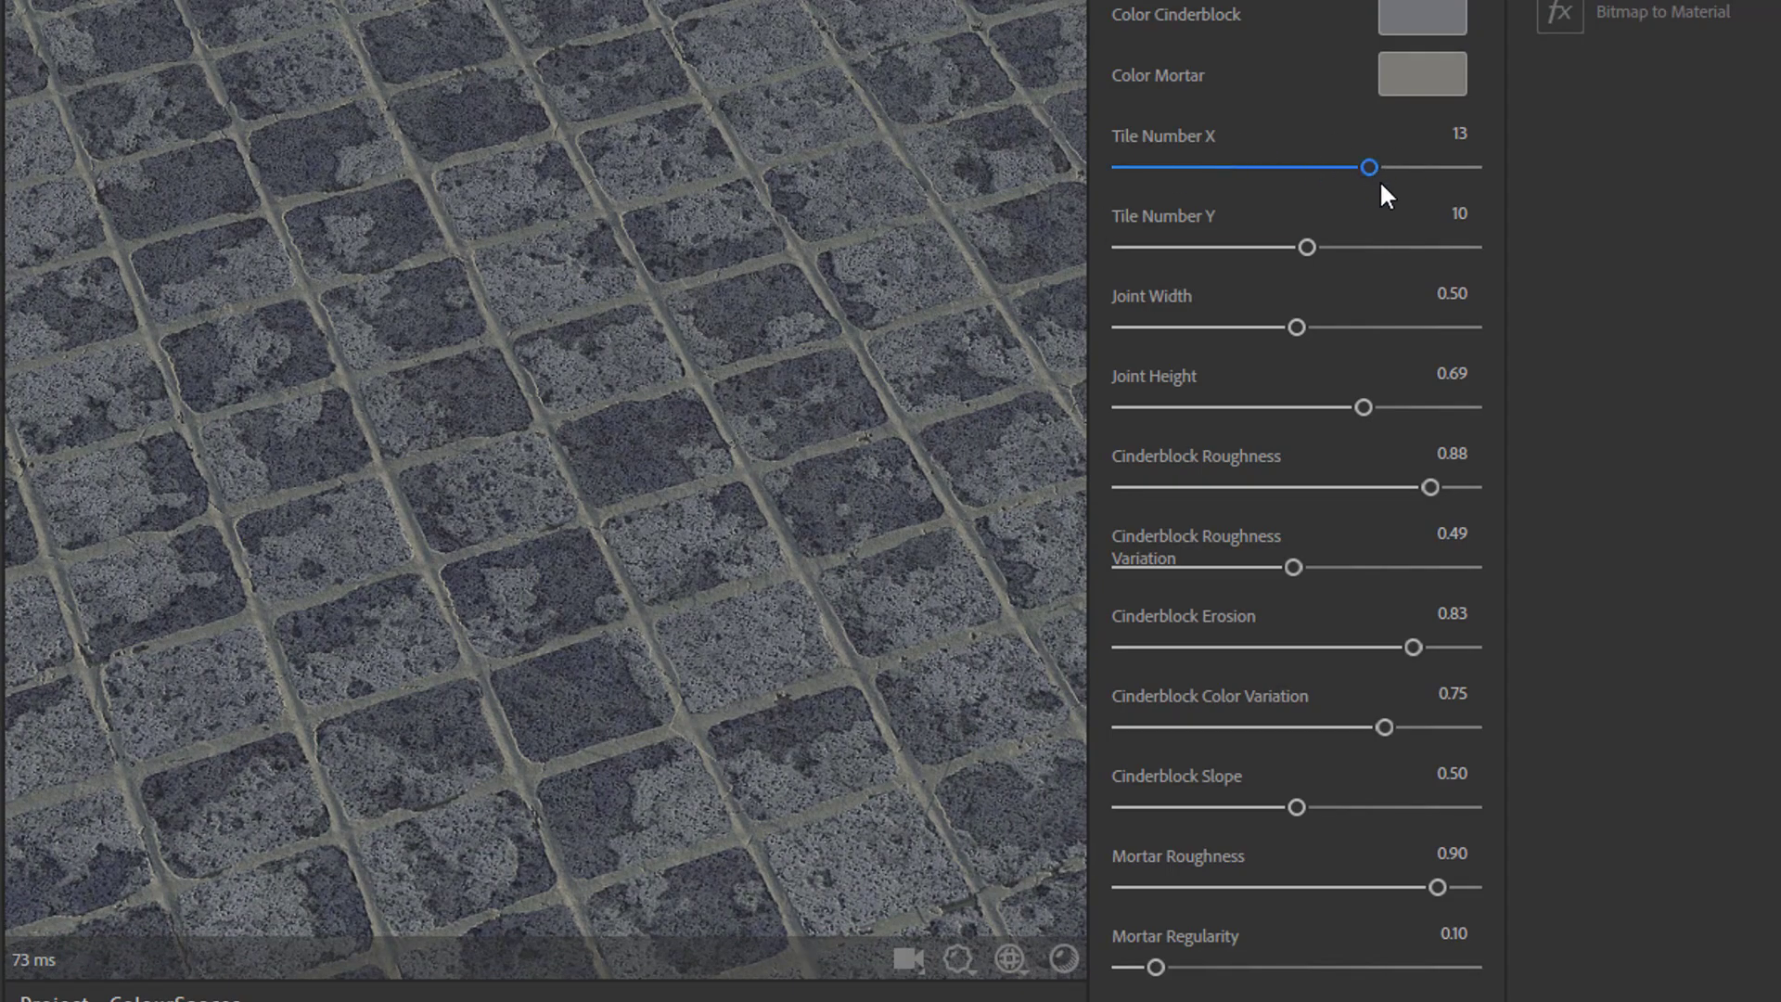
{"action": "left_click_drag", "start_coordinate": [1370, 167], "coordinate": [1354, 223]}
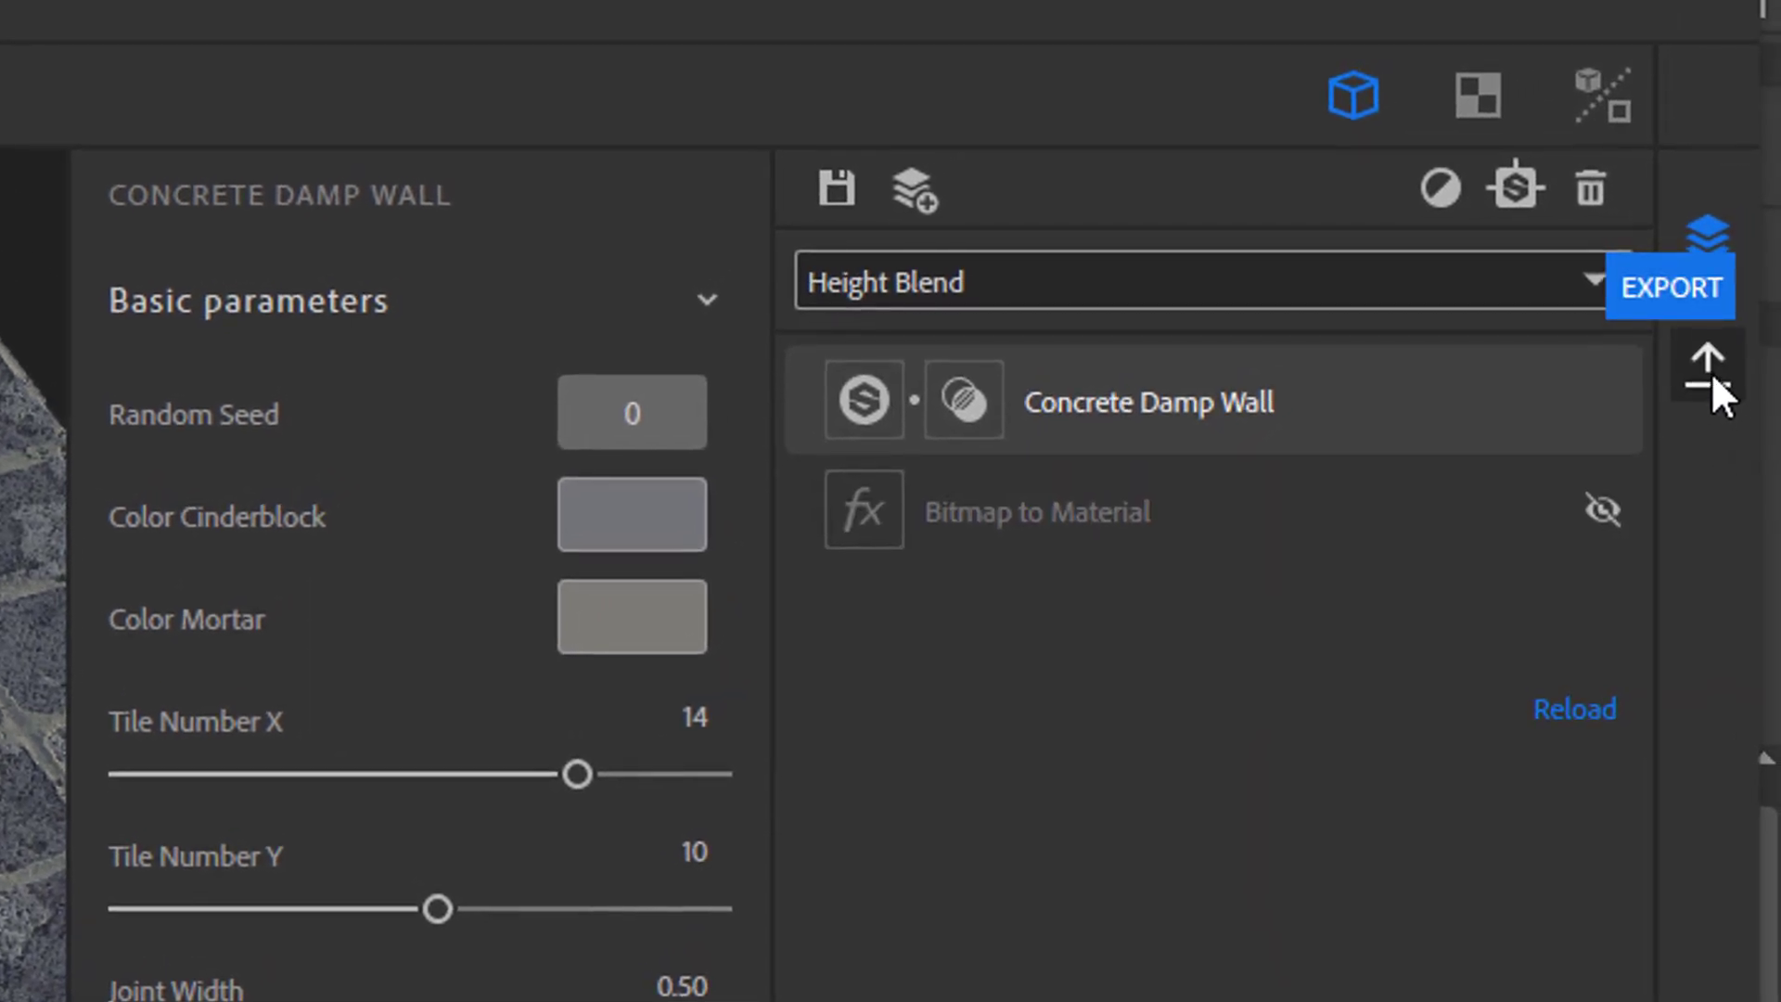
Step: Start the material export and open the resolution list to pick 2048 x 2048
{"action": "left_click", "coordinate": [1710, 371]}
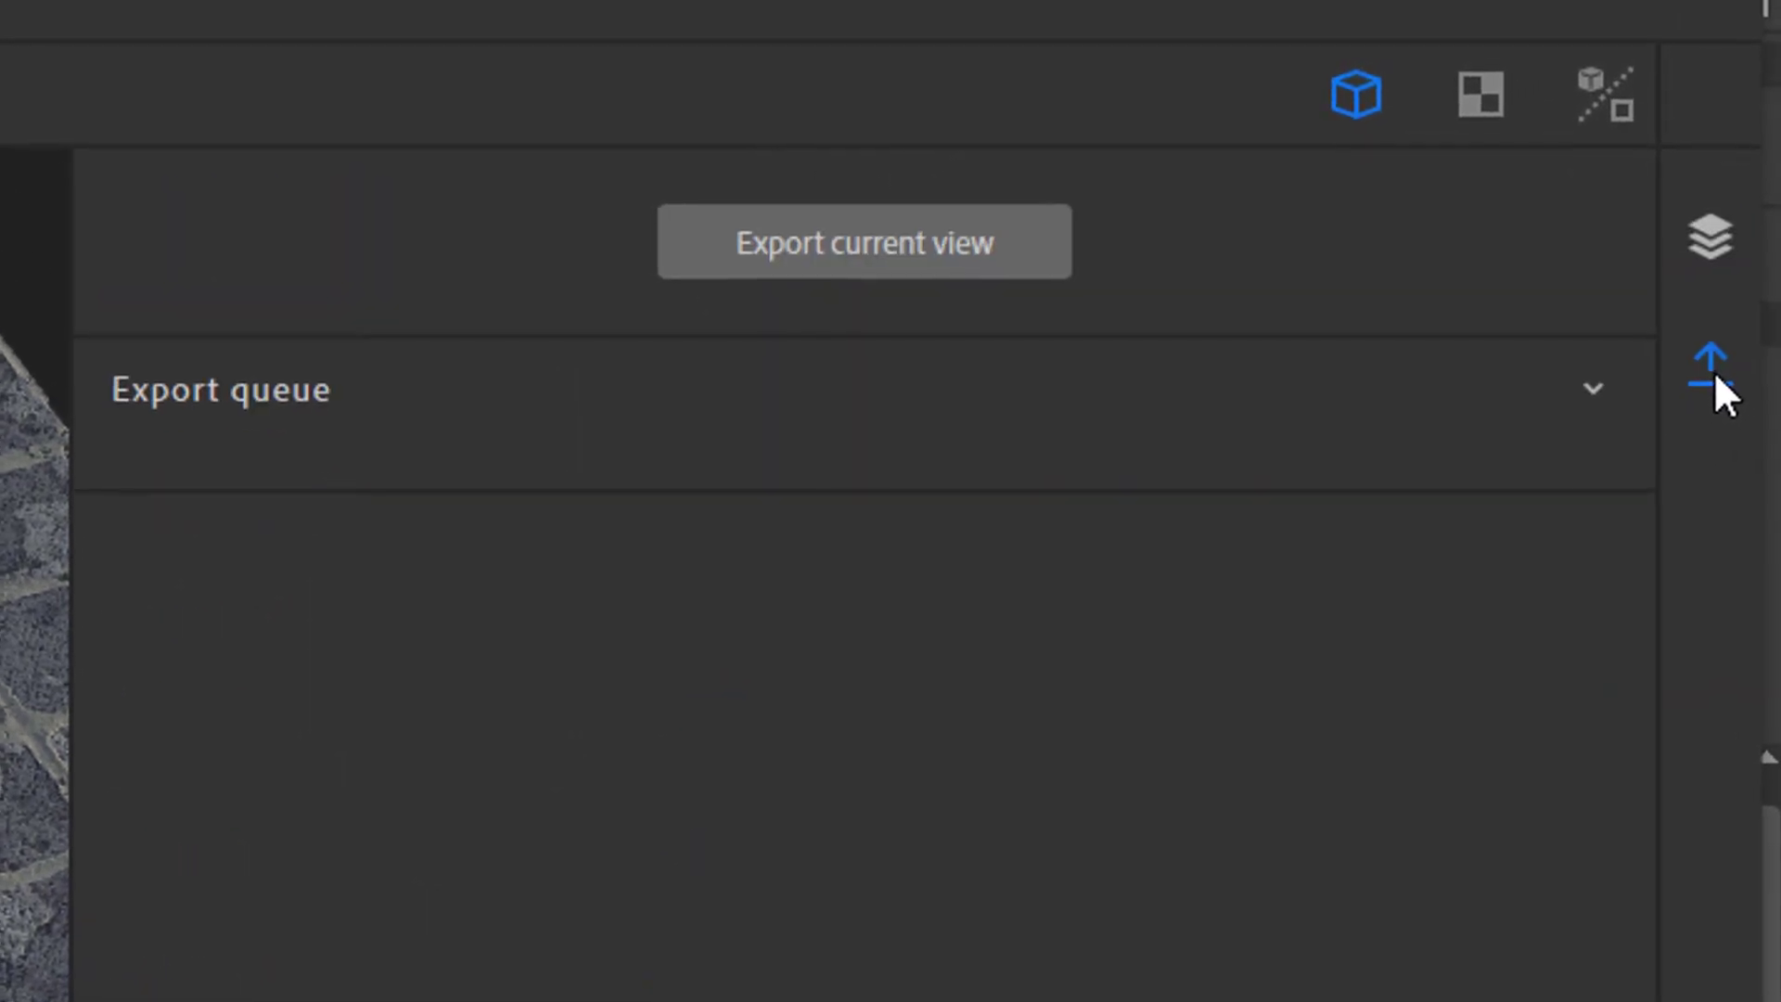
{"action": "left_click", "coordinate": [990, 217]}
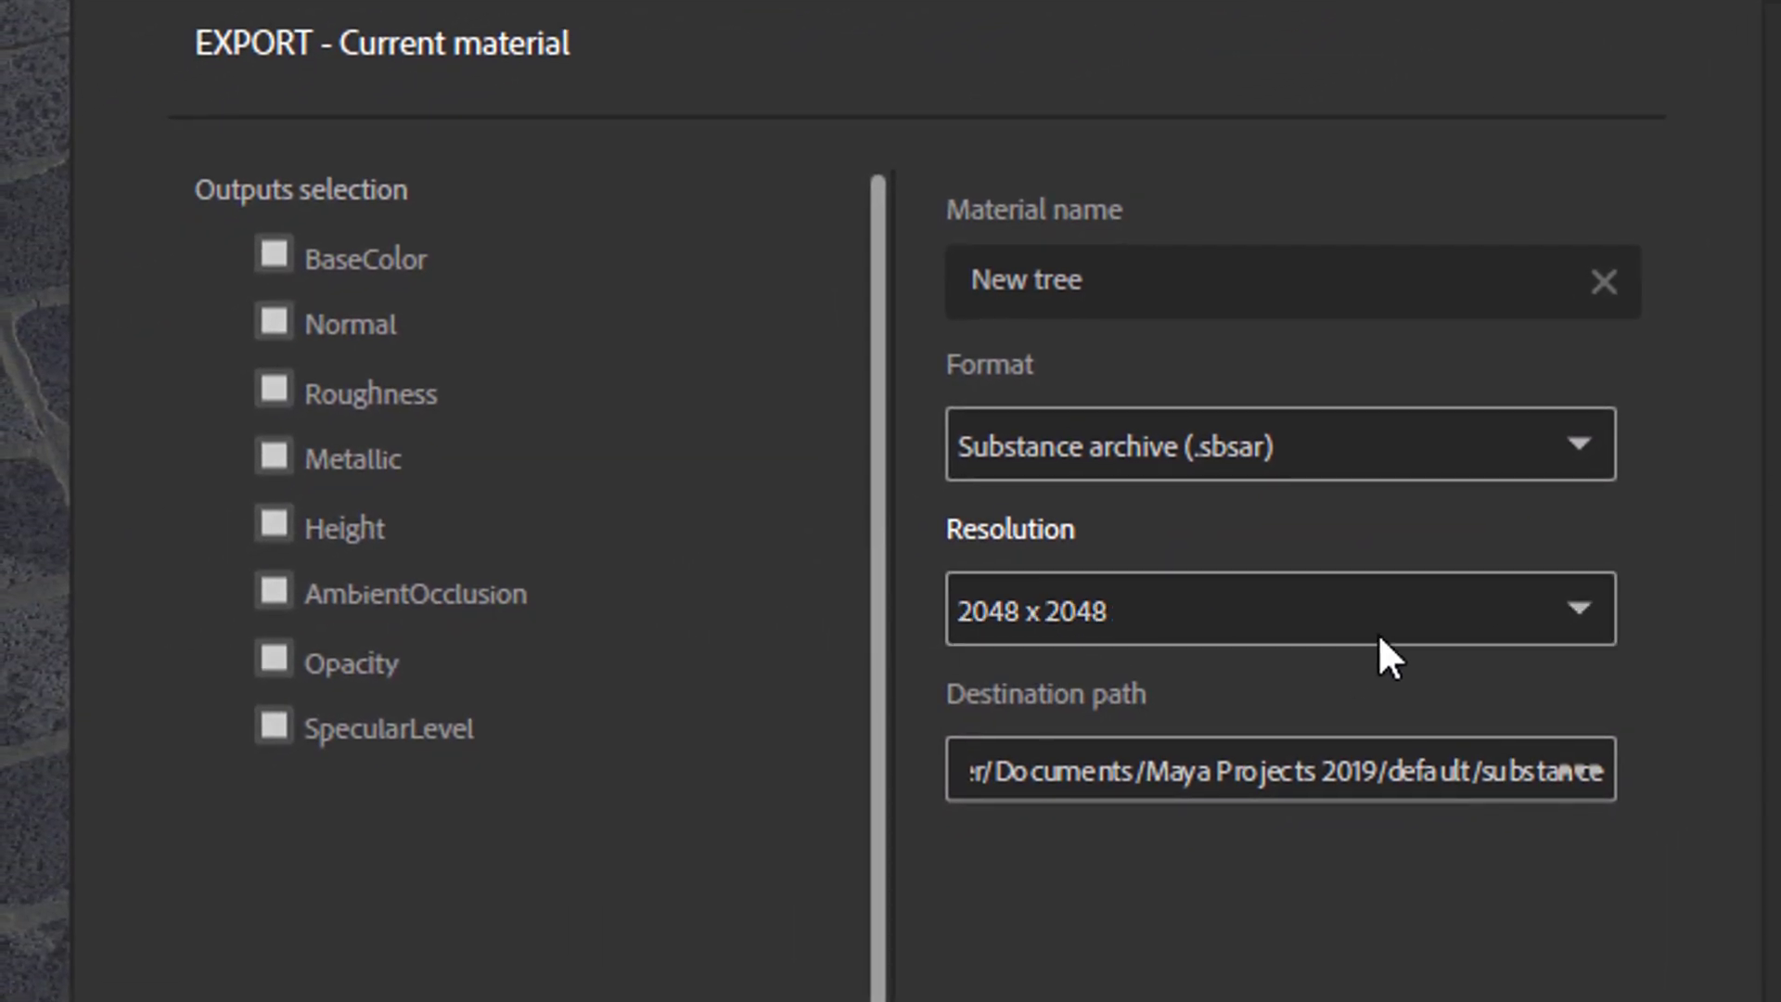
{"action": "left_click", "coordinate": [1578, 607]}
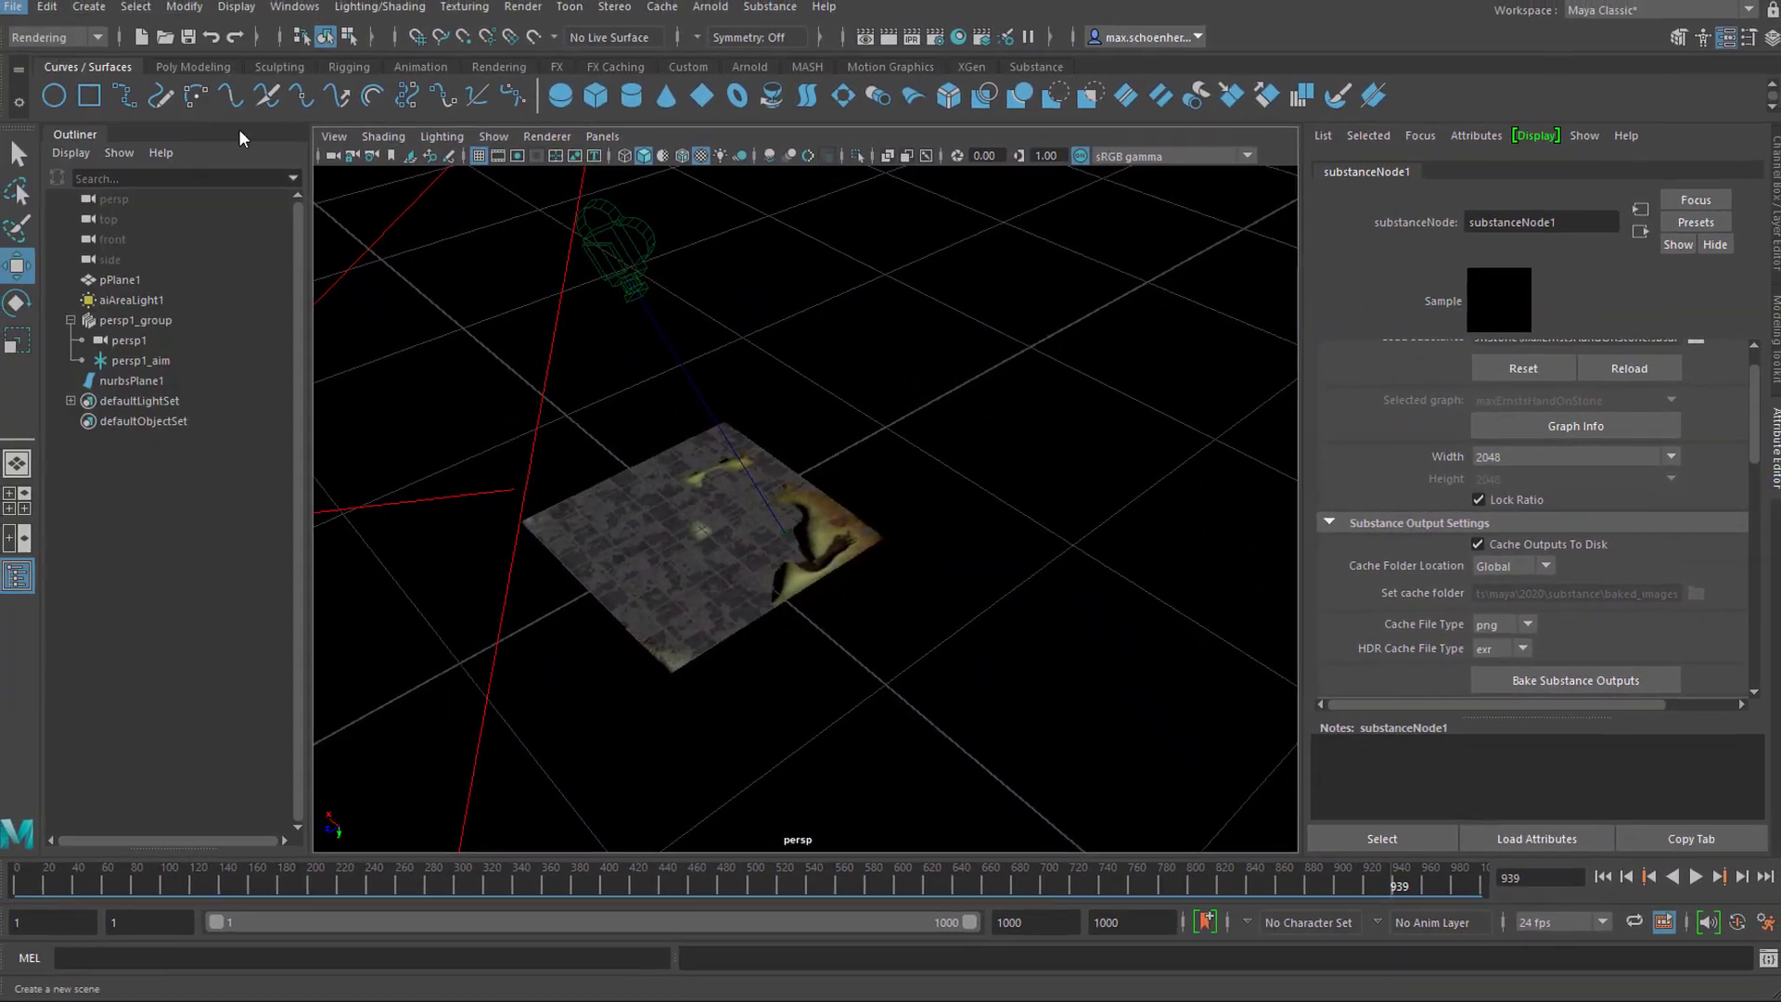
Step: Start a new scene without saving and drag maxErnstsHandOnStone.sbsar into Hypershade
{"action": "key", "text": "ctrl+n"}
{"action": "left_click", "coordinate": [918, 504]}
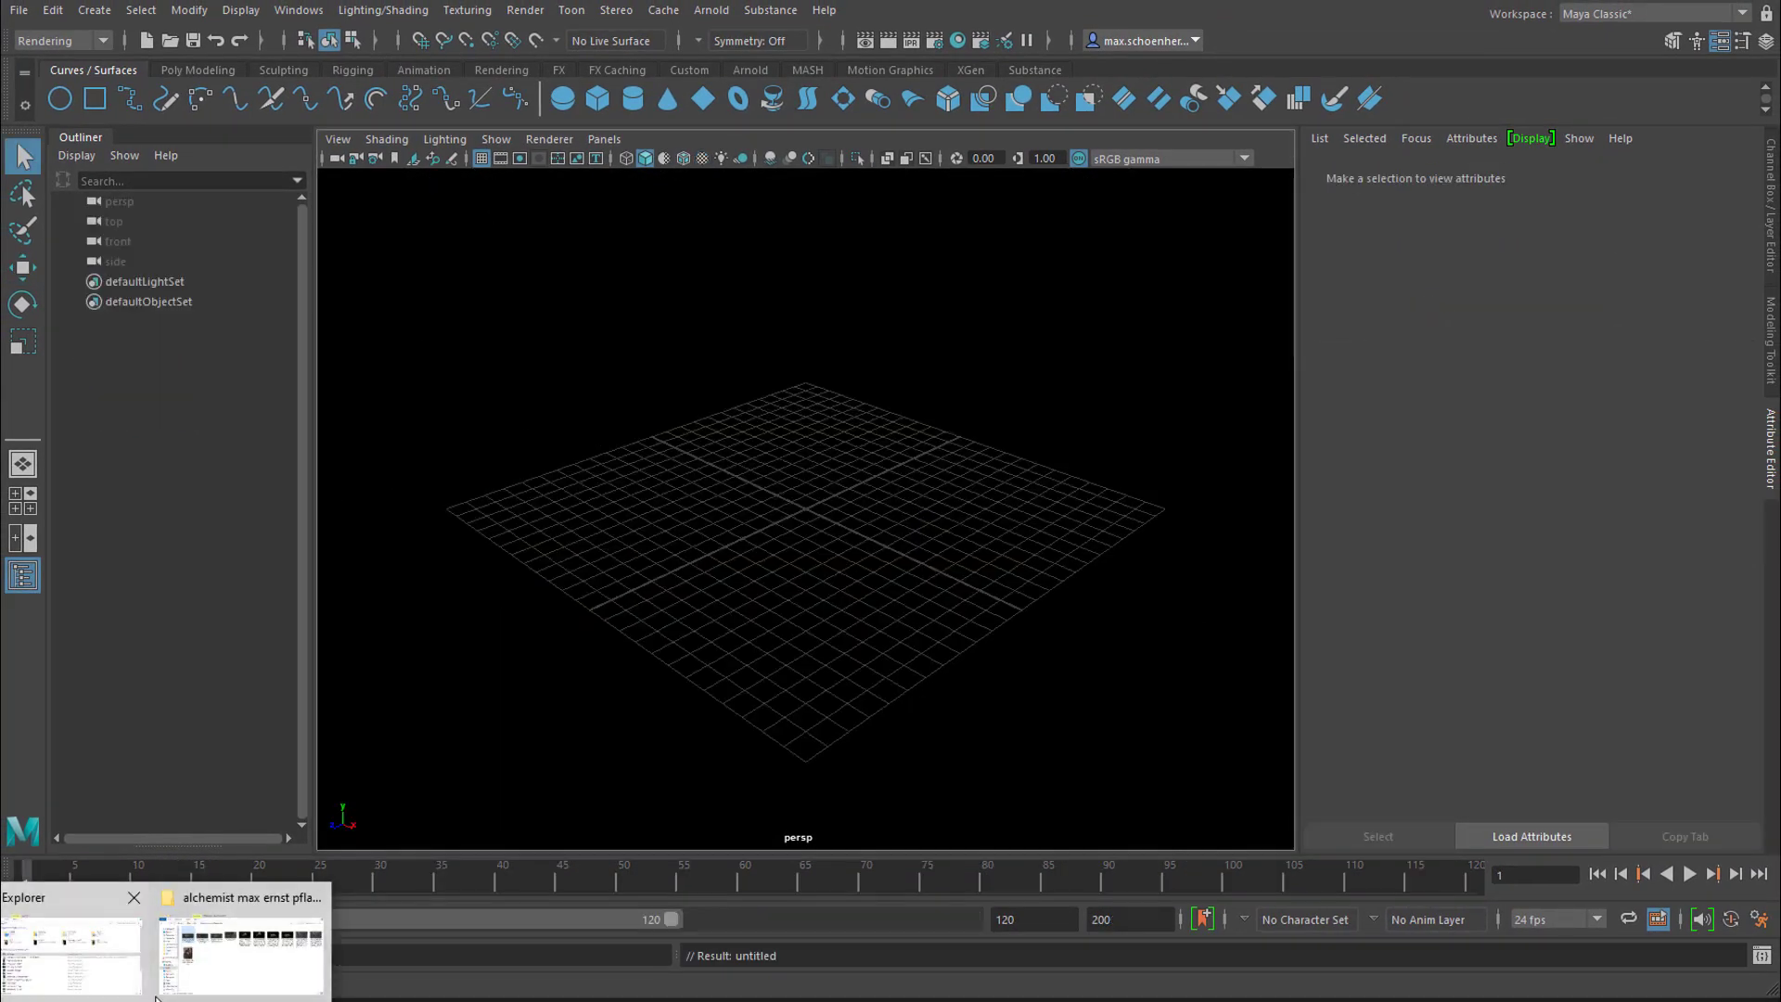
{"action": "left_click", "coordinate": [228, 932]}
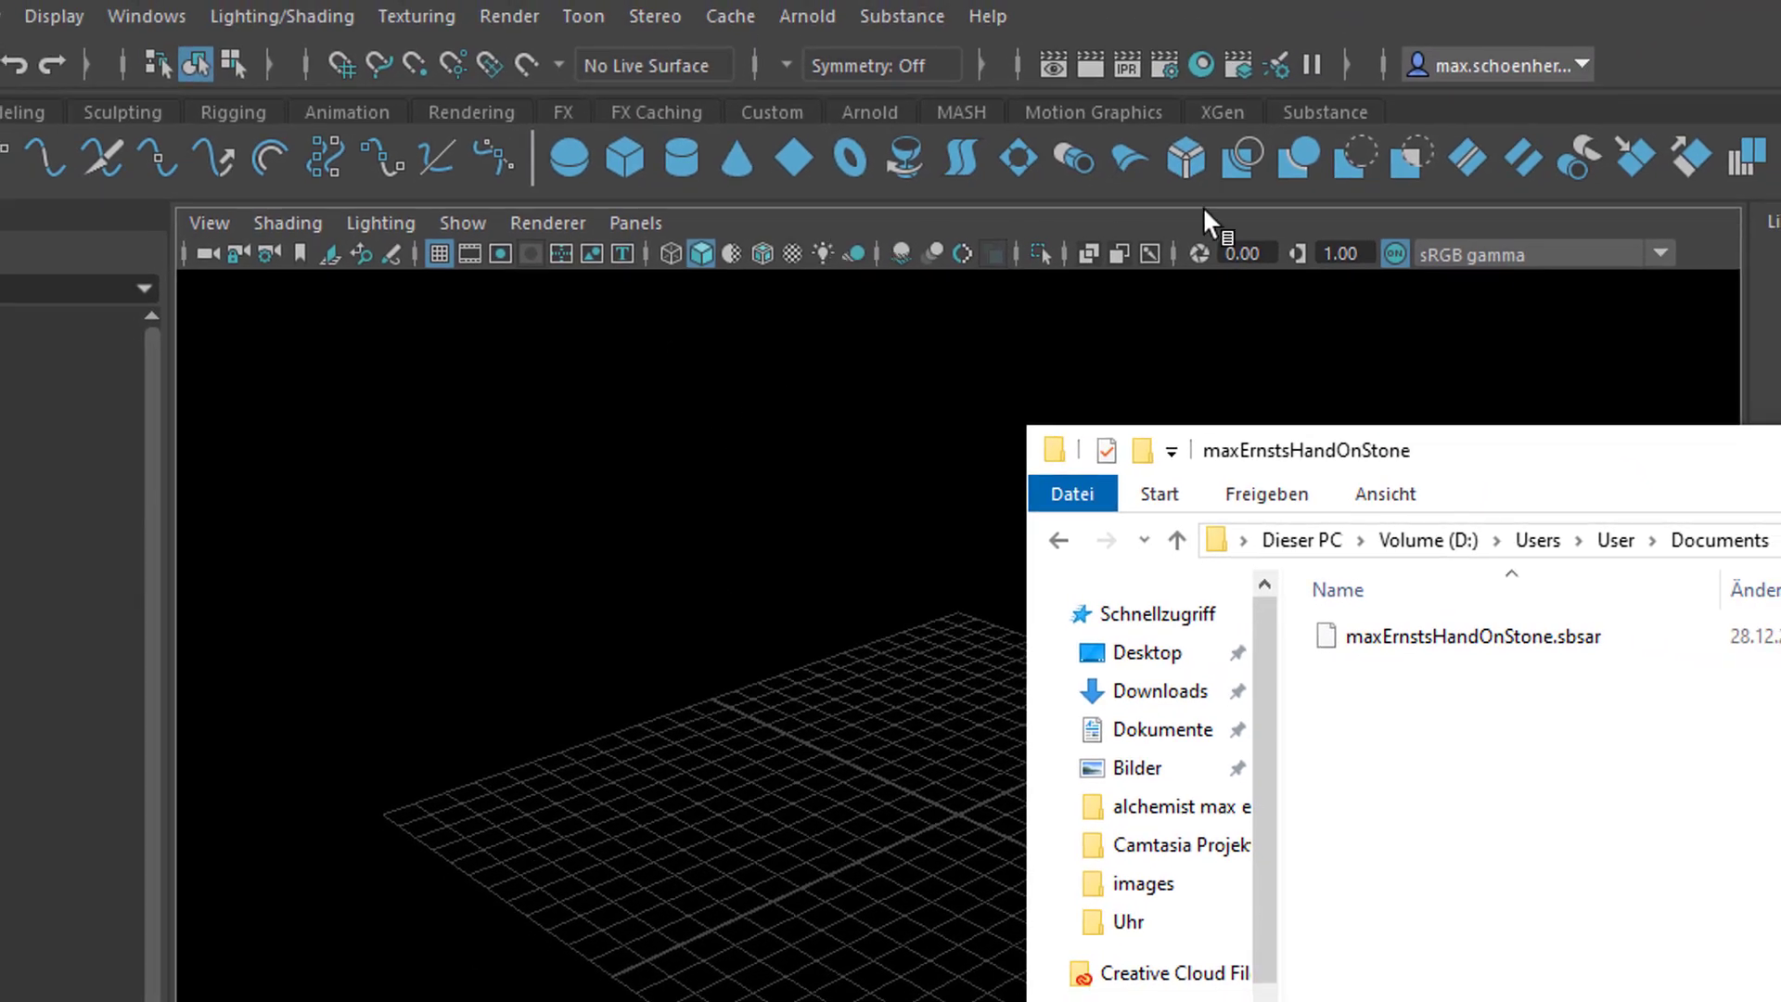
{"action": "left_click", "coordinate": [1200, 64]}
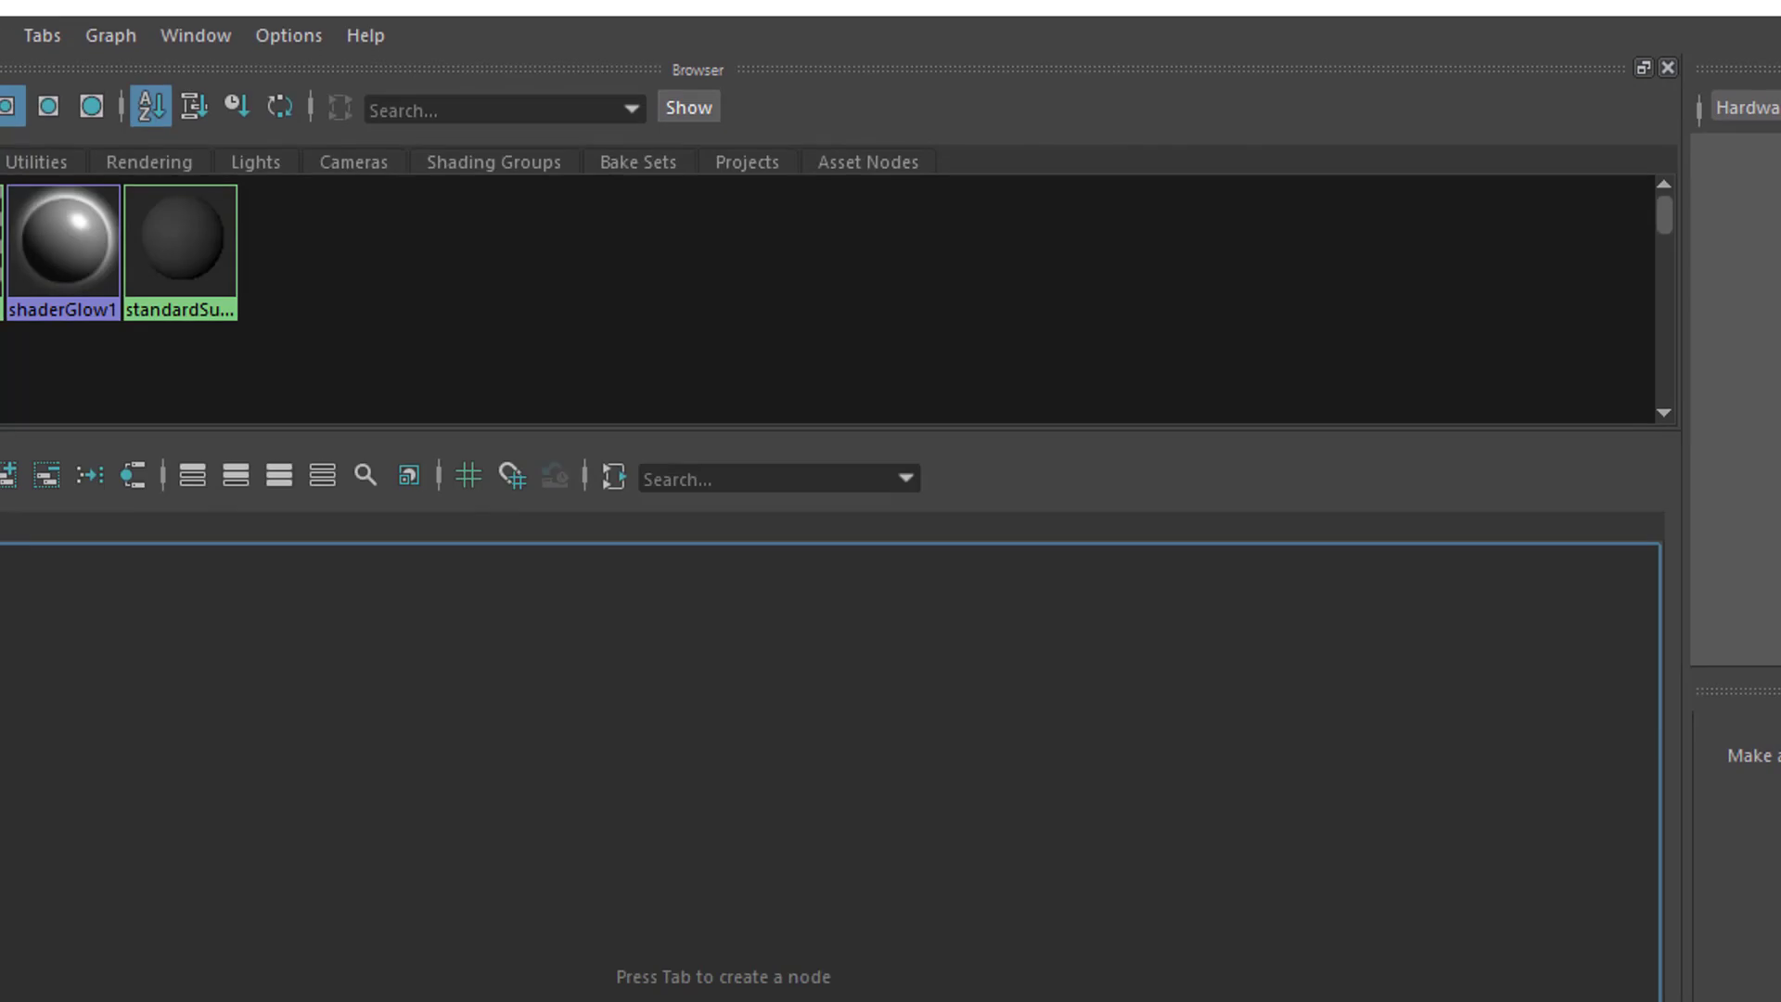
{"action": "key", "text": "alt+Tab"}
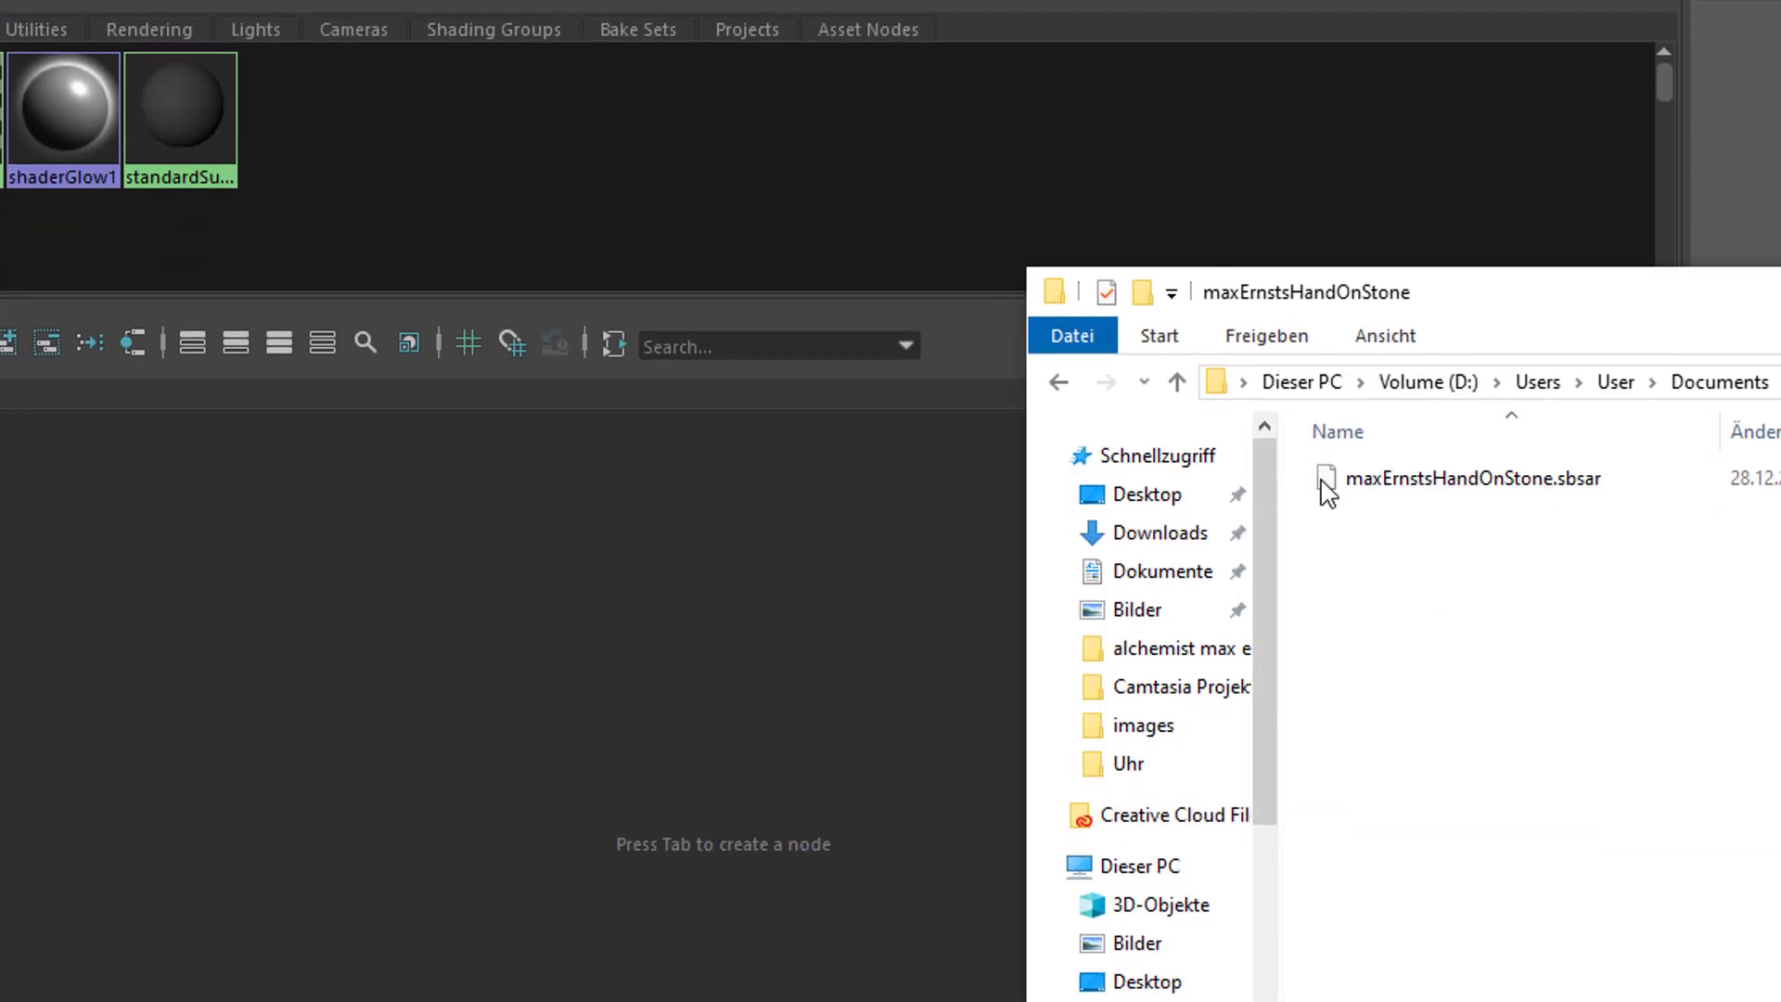
{"action": "left_click_drag", "start_coordinate": [1326, 485], "coordinate": [699, 839]}
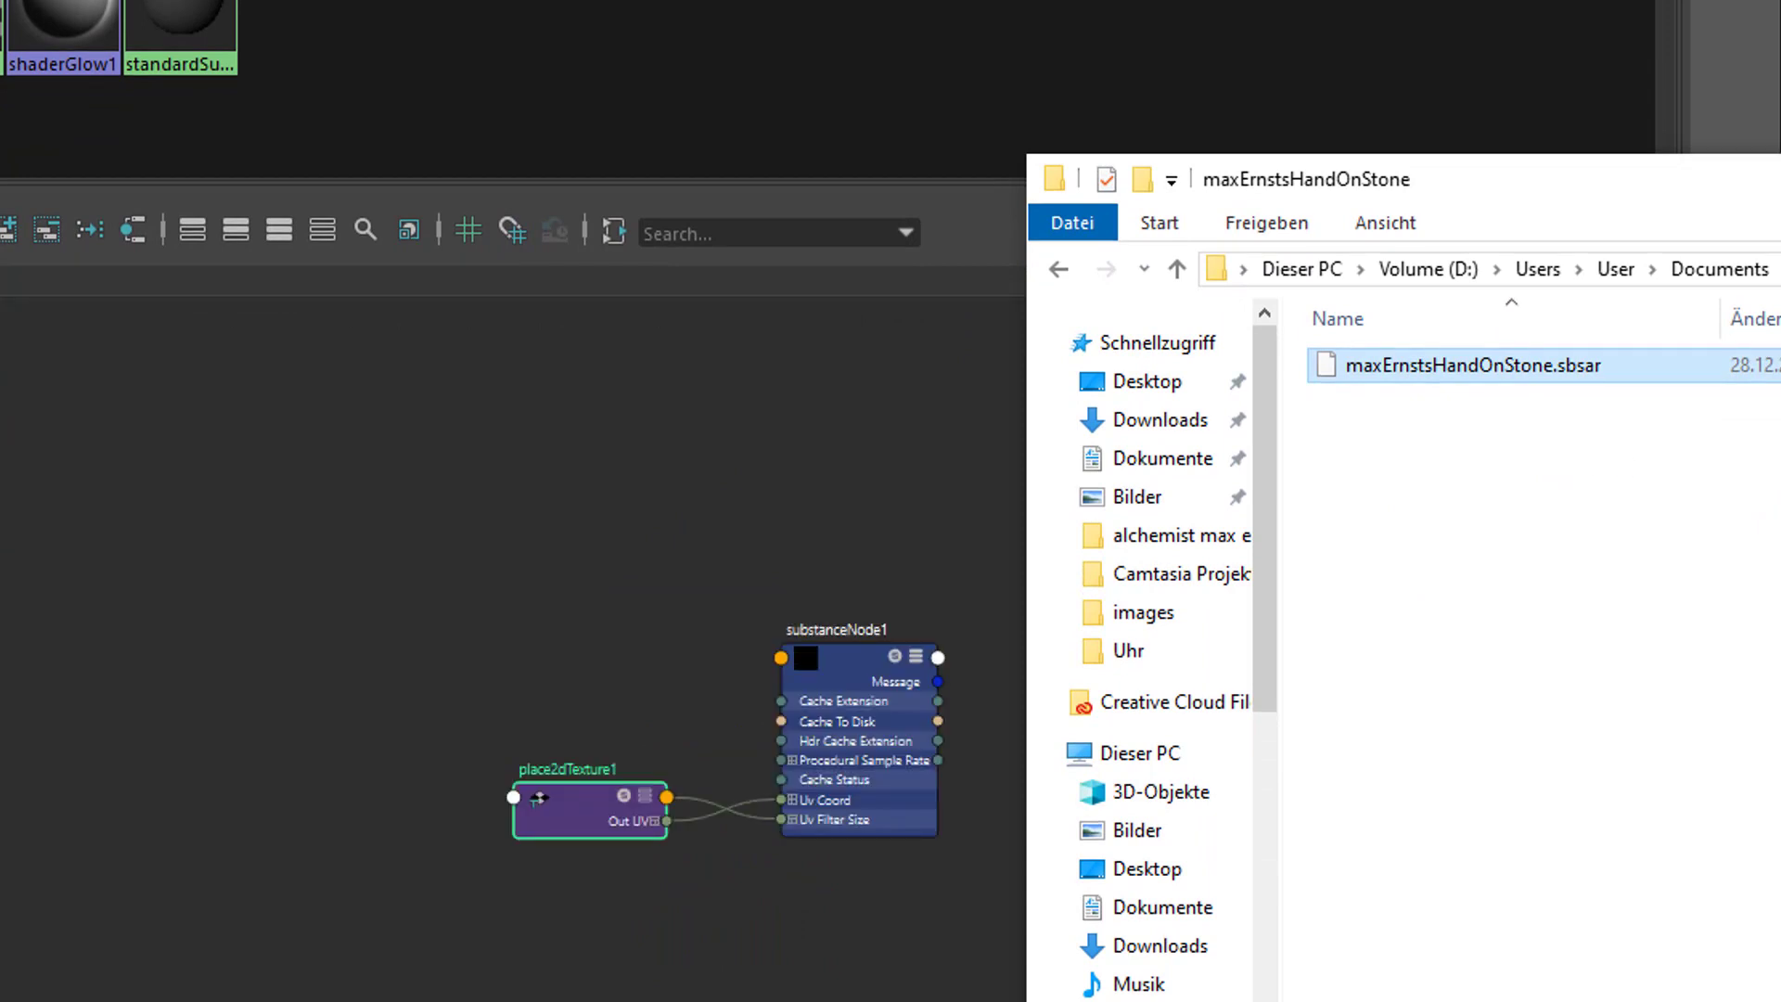
{"action": "key", "text": "alt+Tab"}
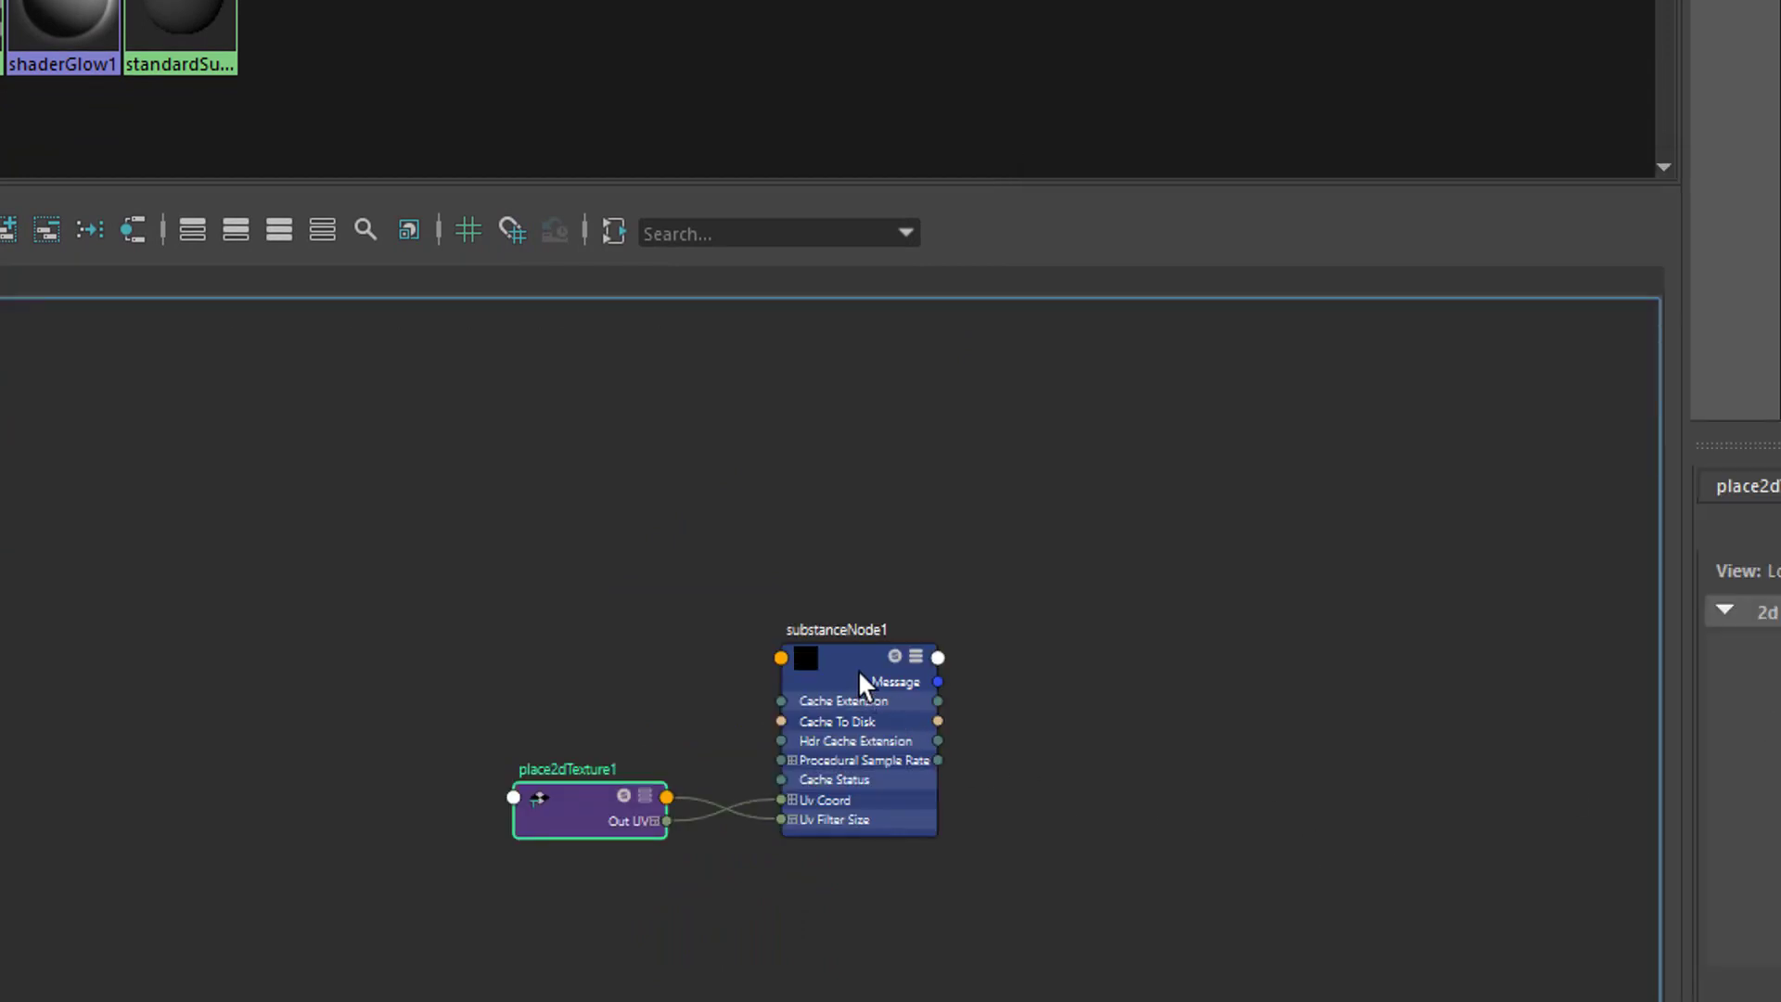
Step: Arrange place2dTexture1 and substanceNode1 close together in the node graph
{"action": "left_click_drag", "start_coordinate": [589, 816], "coordinate": [200, 767]}
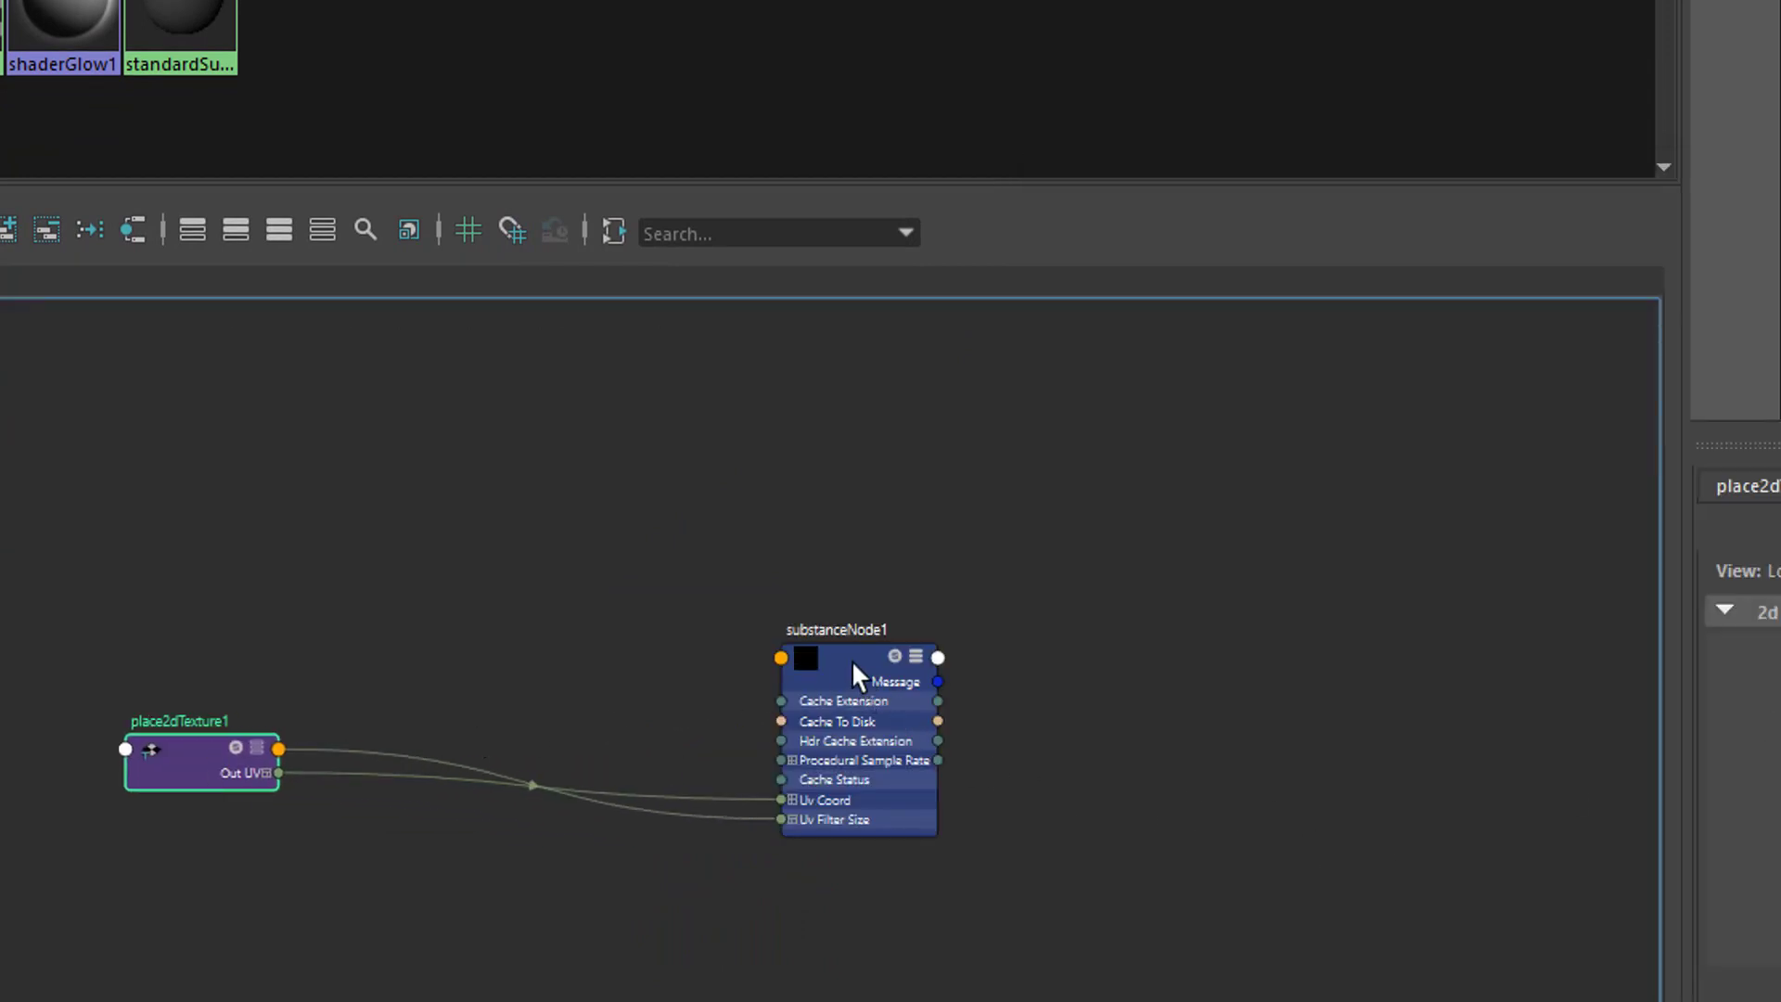
{"action": "left_click_drag", "start_coordinate": [852, 660], "coordinate": [757, 529]}
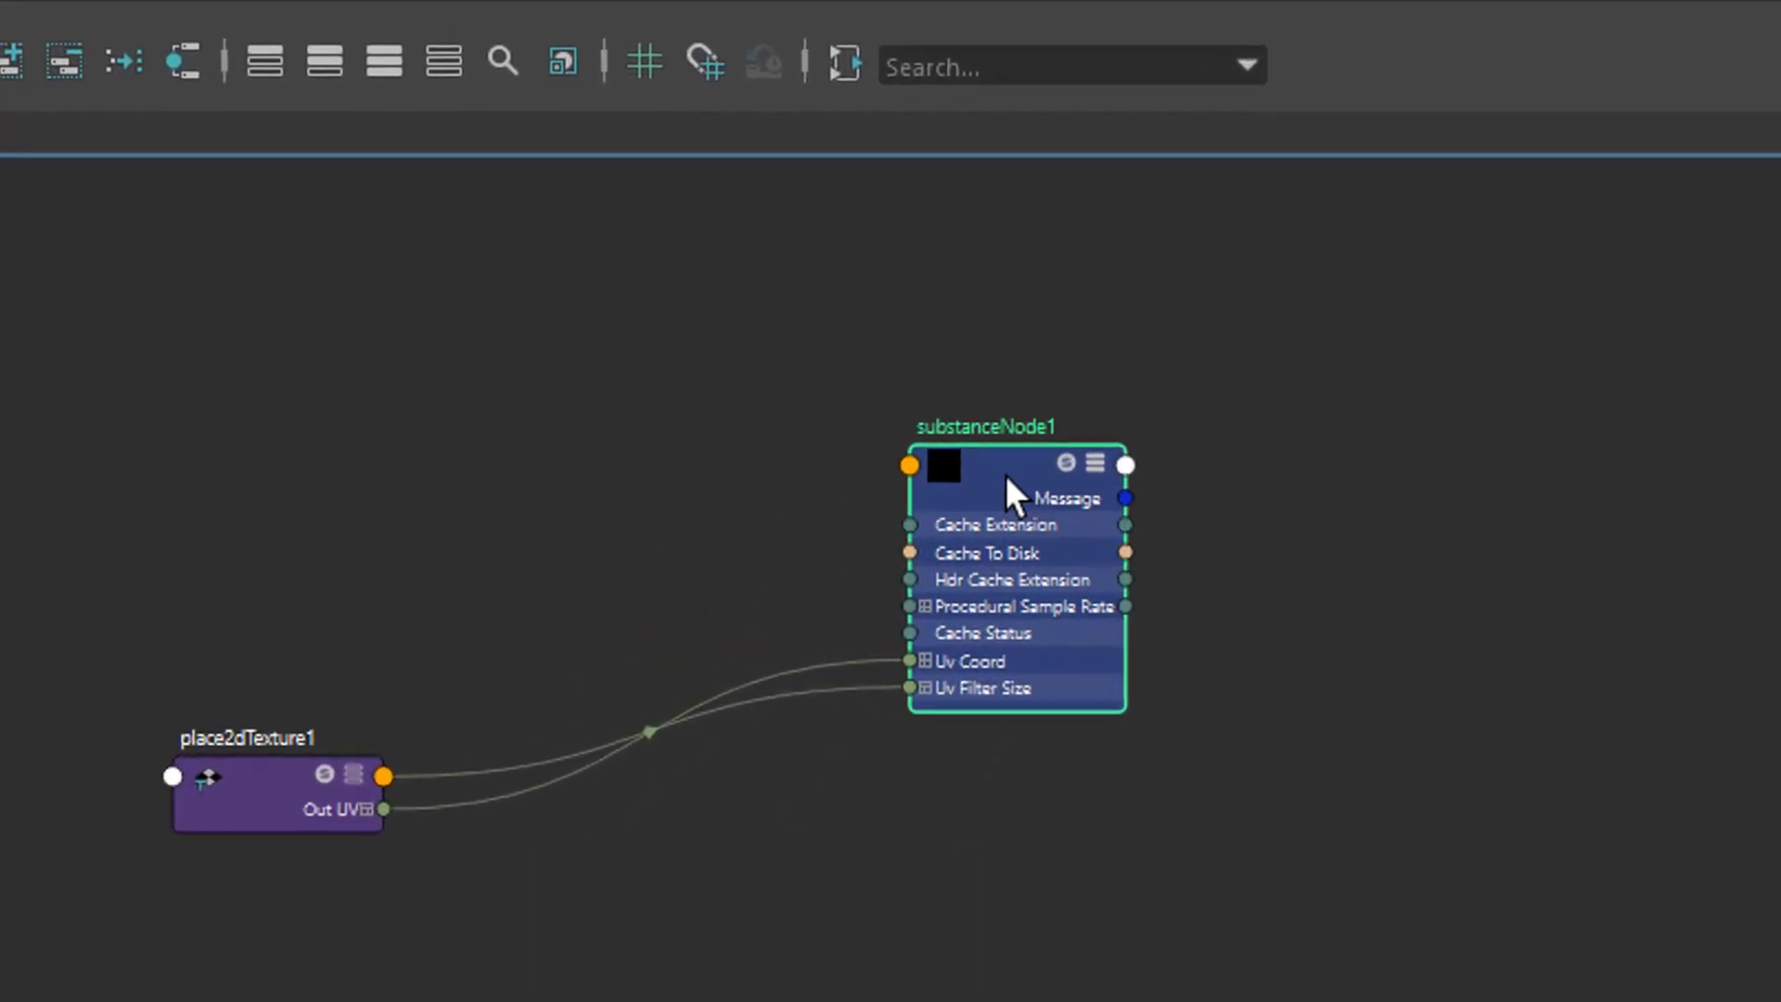
{"action": "left_click", "coordinate": [264, 797]}
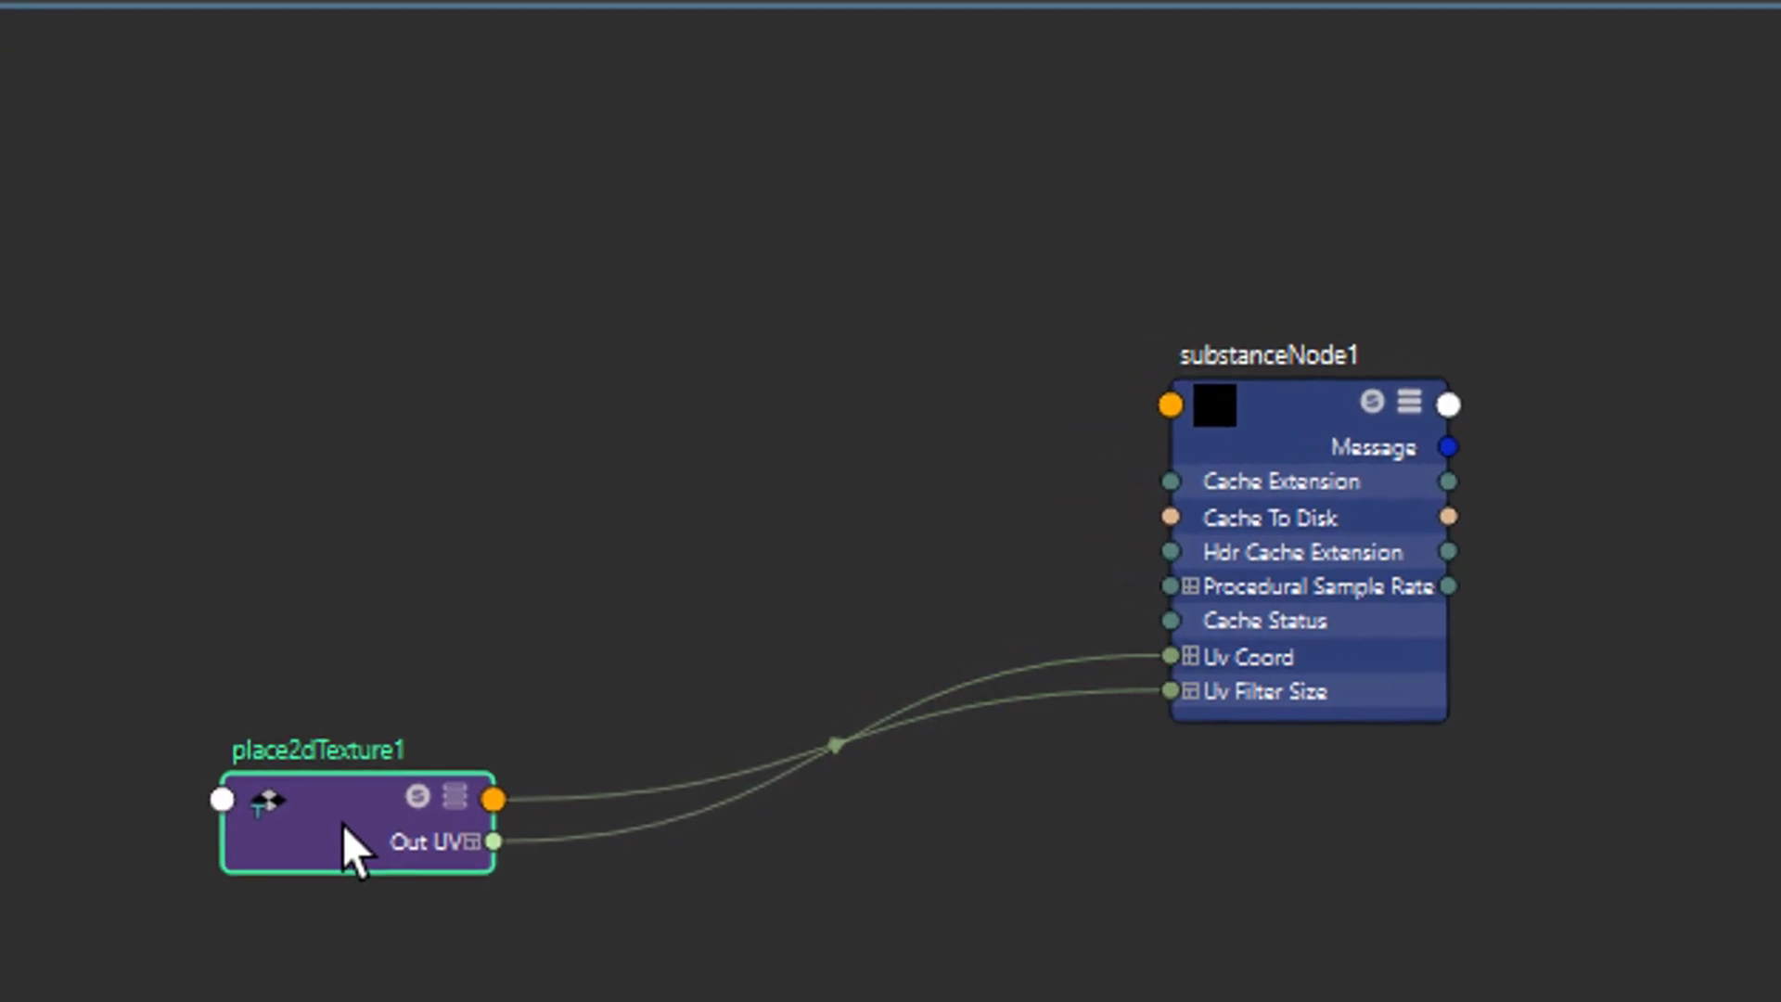
{"action": "left_click_drag", "start_coordinate": [343, 826], "coordinate": [278, 736]}
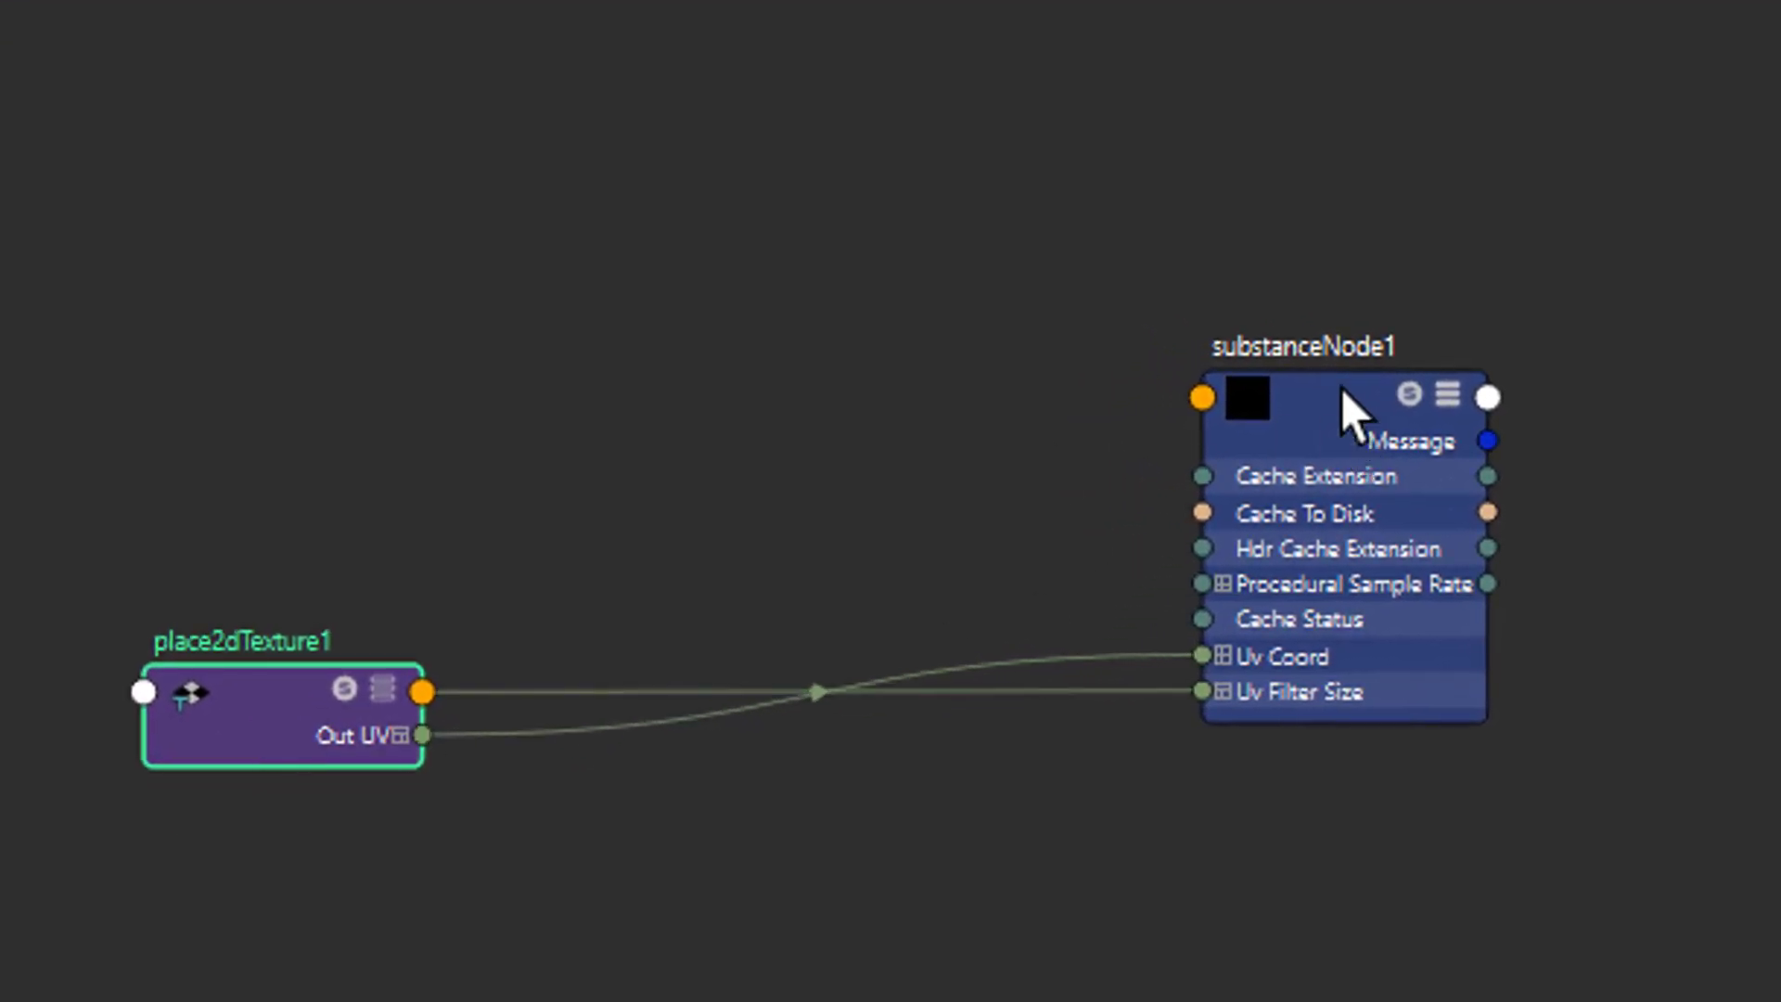
{"action": "left_click_drag", "start_coordinate": [1374, 462], "coordinate": [1315, 441]}
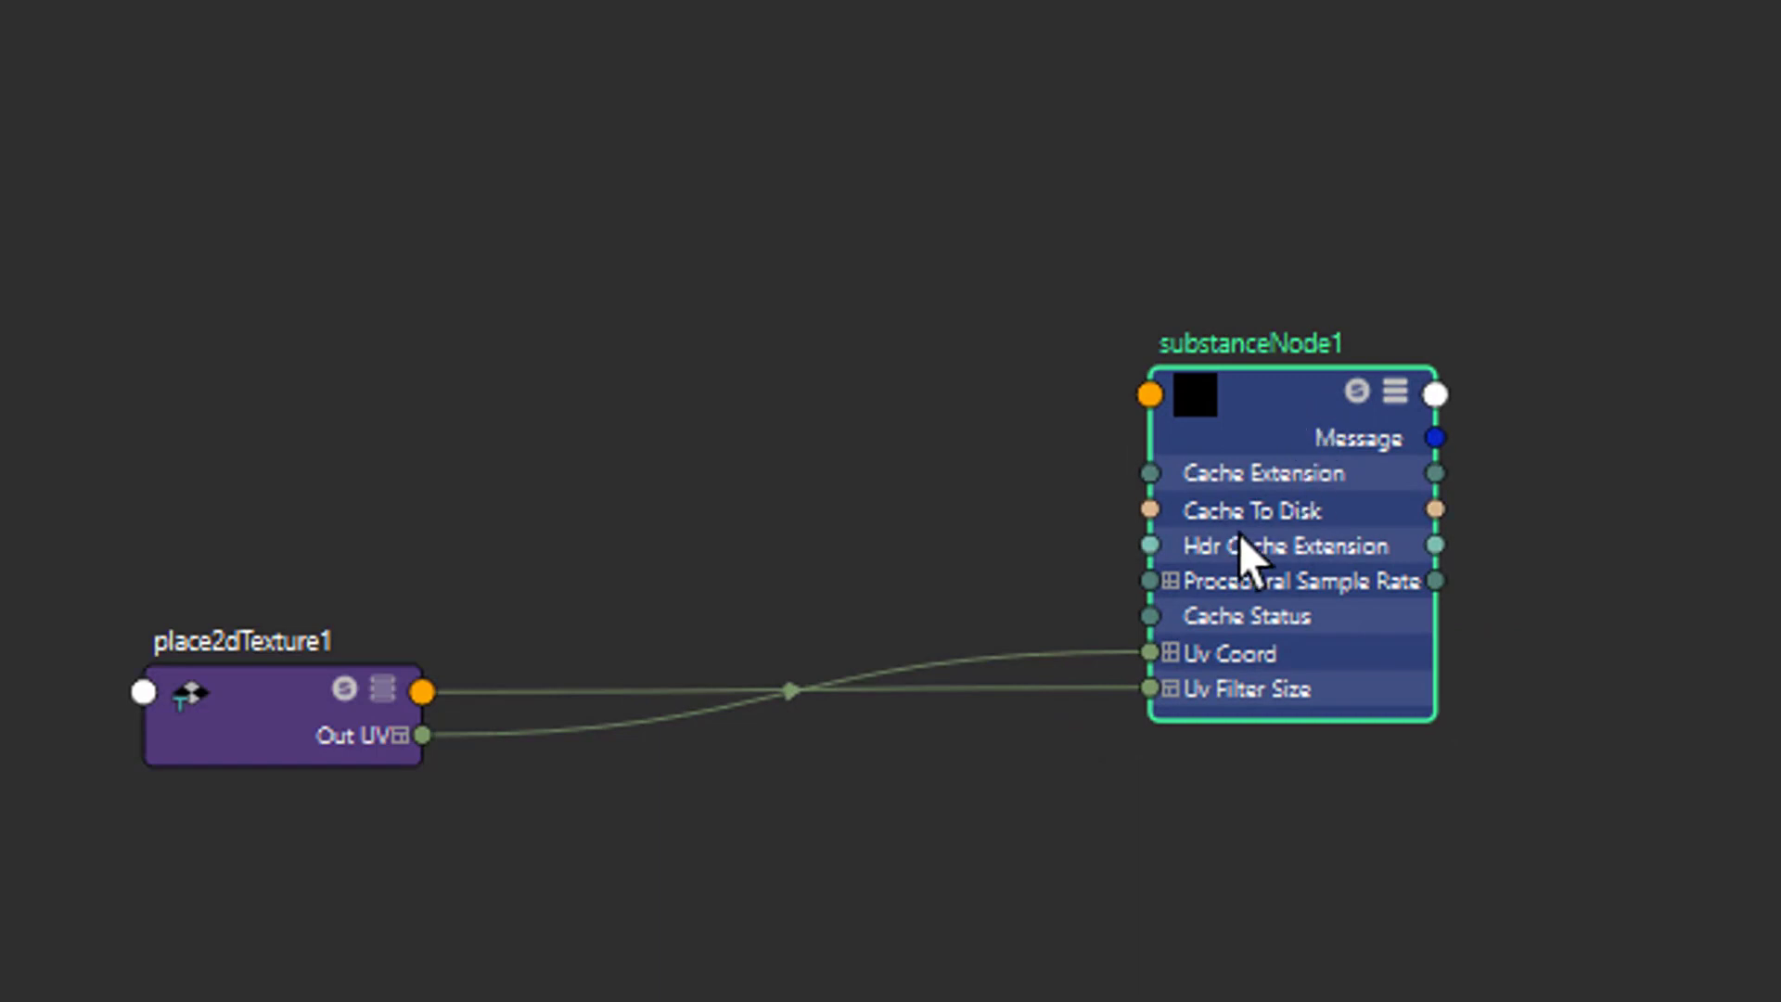
{"action": "left_click_drag", "start_coordinate": [1285, 411], "coordinate": [937, 404]}
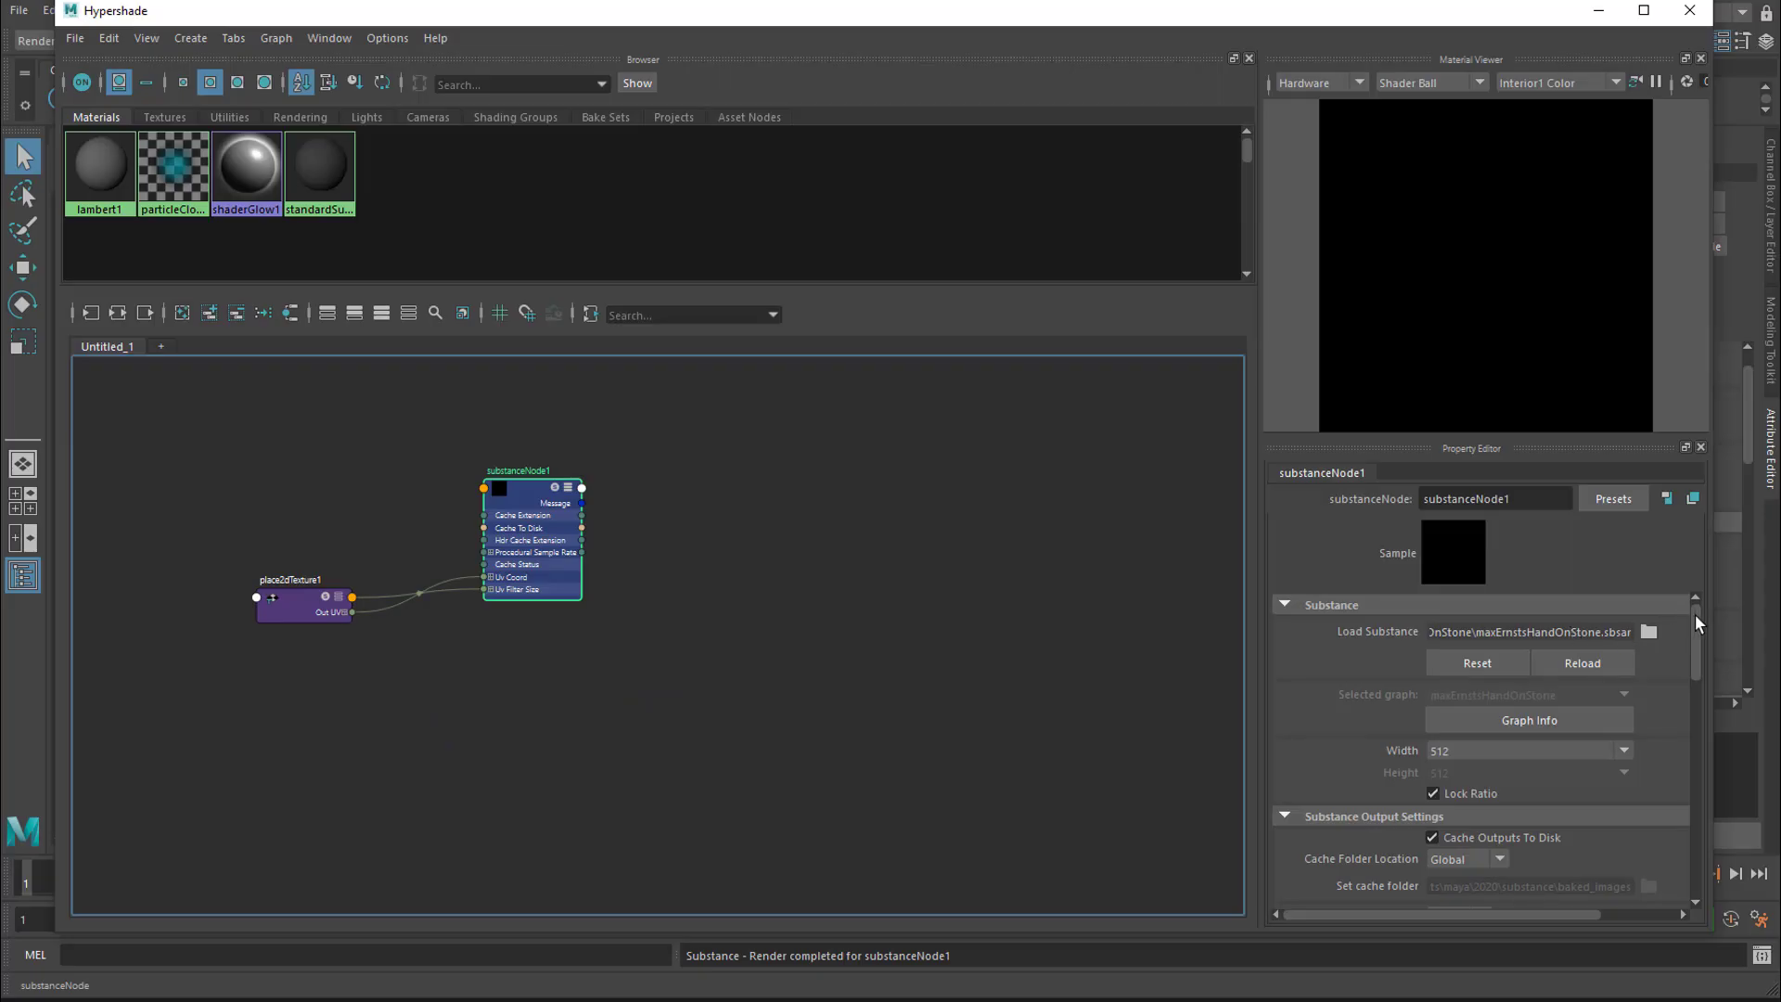
Step: Create an Arnold shader network from substanceNode1, keeping Renderer Workflow on Arnold
{"action": "left_click_drag", "start_coordinate": [1700, 623], "coordinate": [1700, 640]}
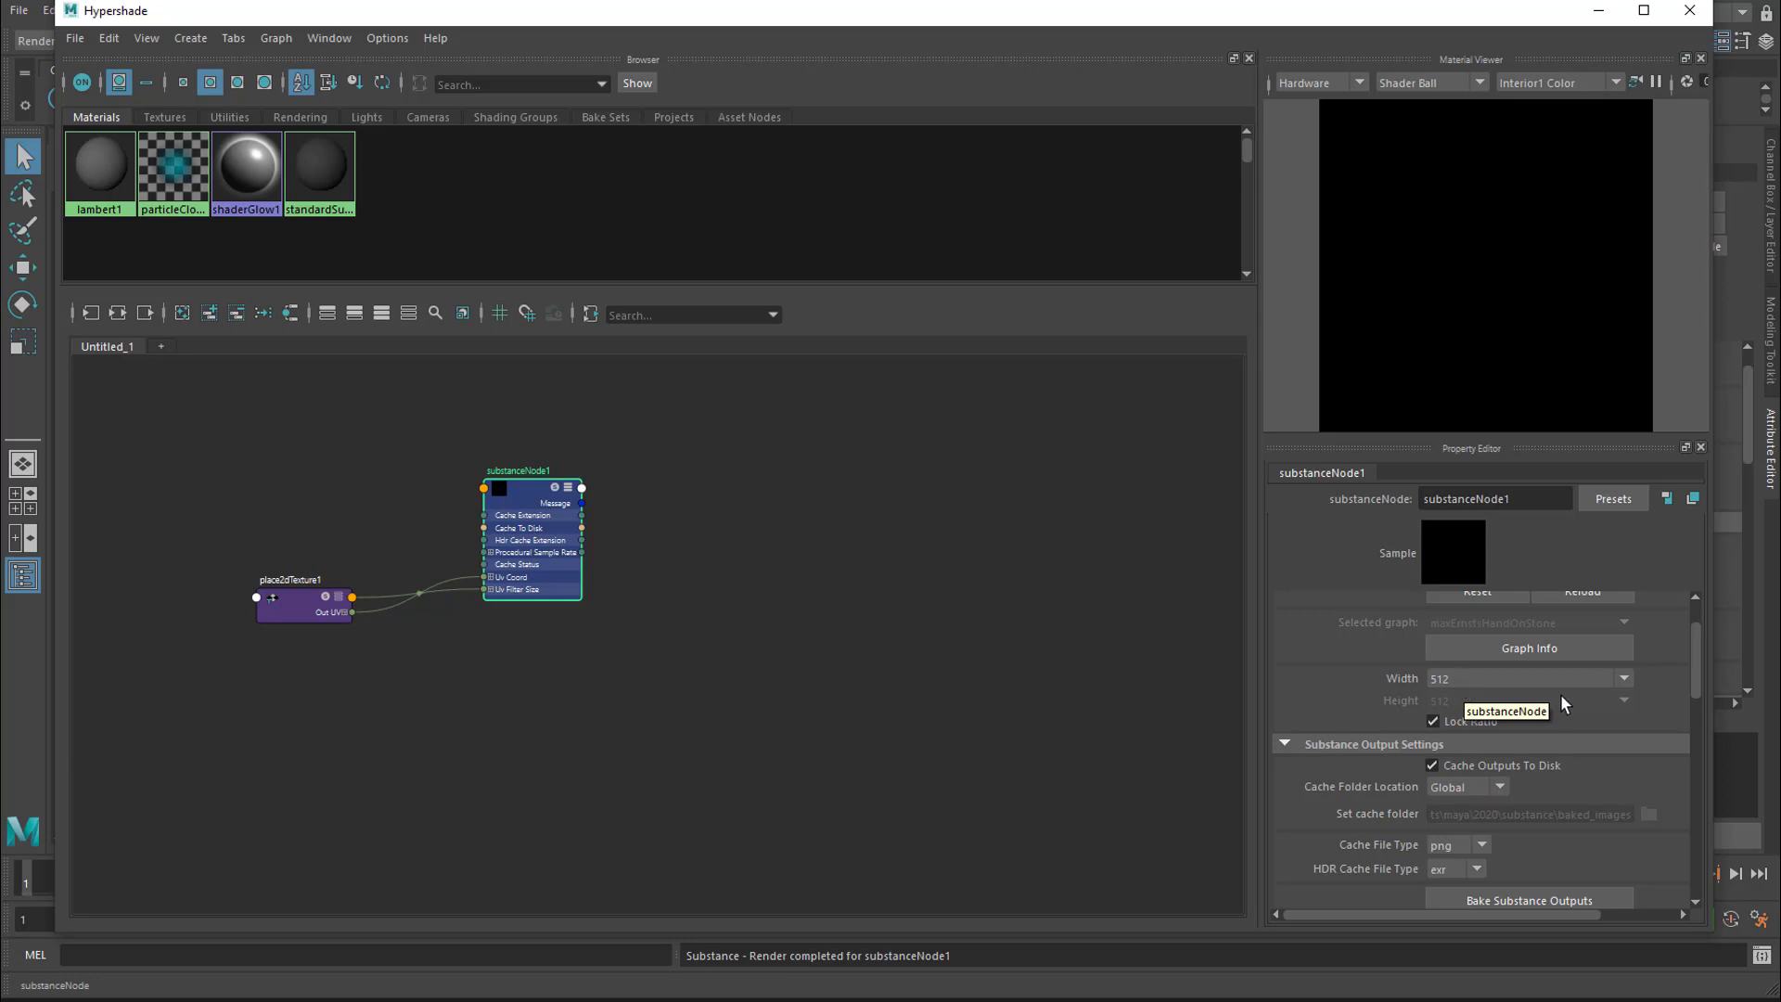
{"action": "left_click_drag", "start_coordinate": [1696, 674], "coordinate": [1706, 698]}
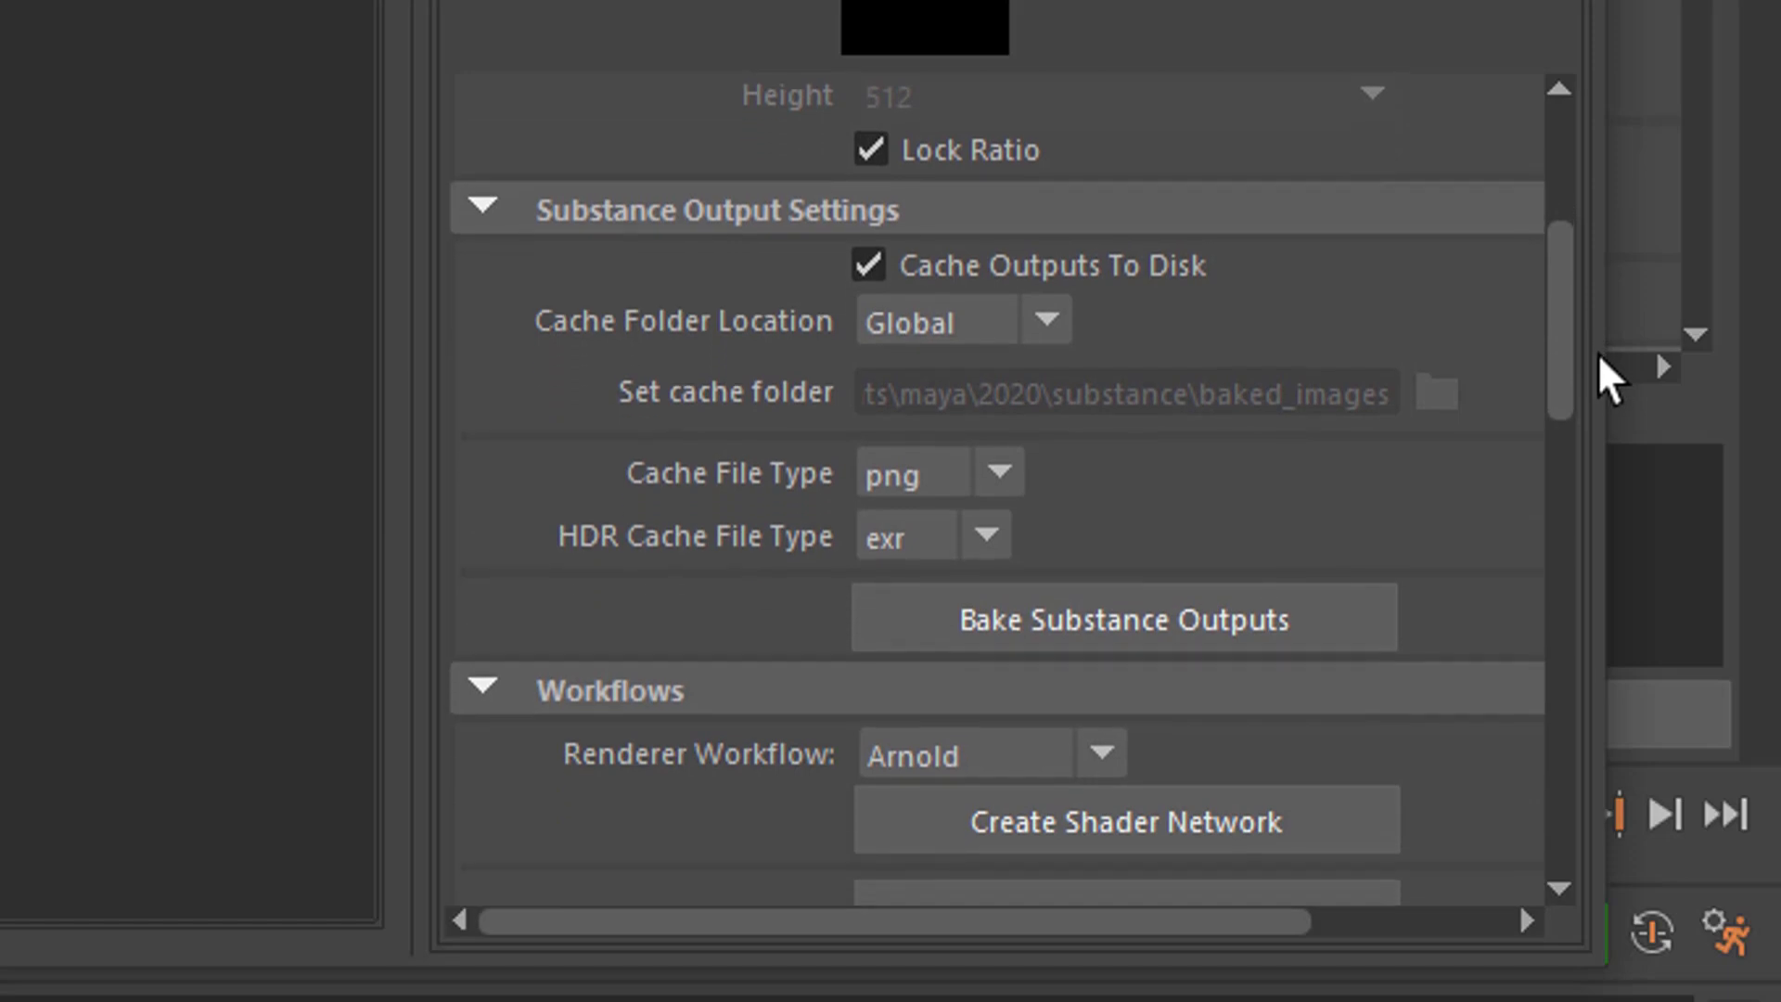
{"action": "left_click_drag", "start_coordinate": [1597, 352], "coordinate": [1614, 422]}
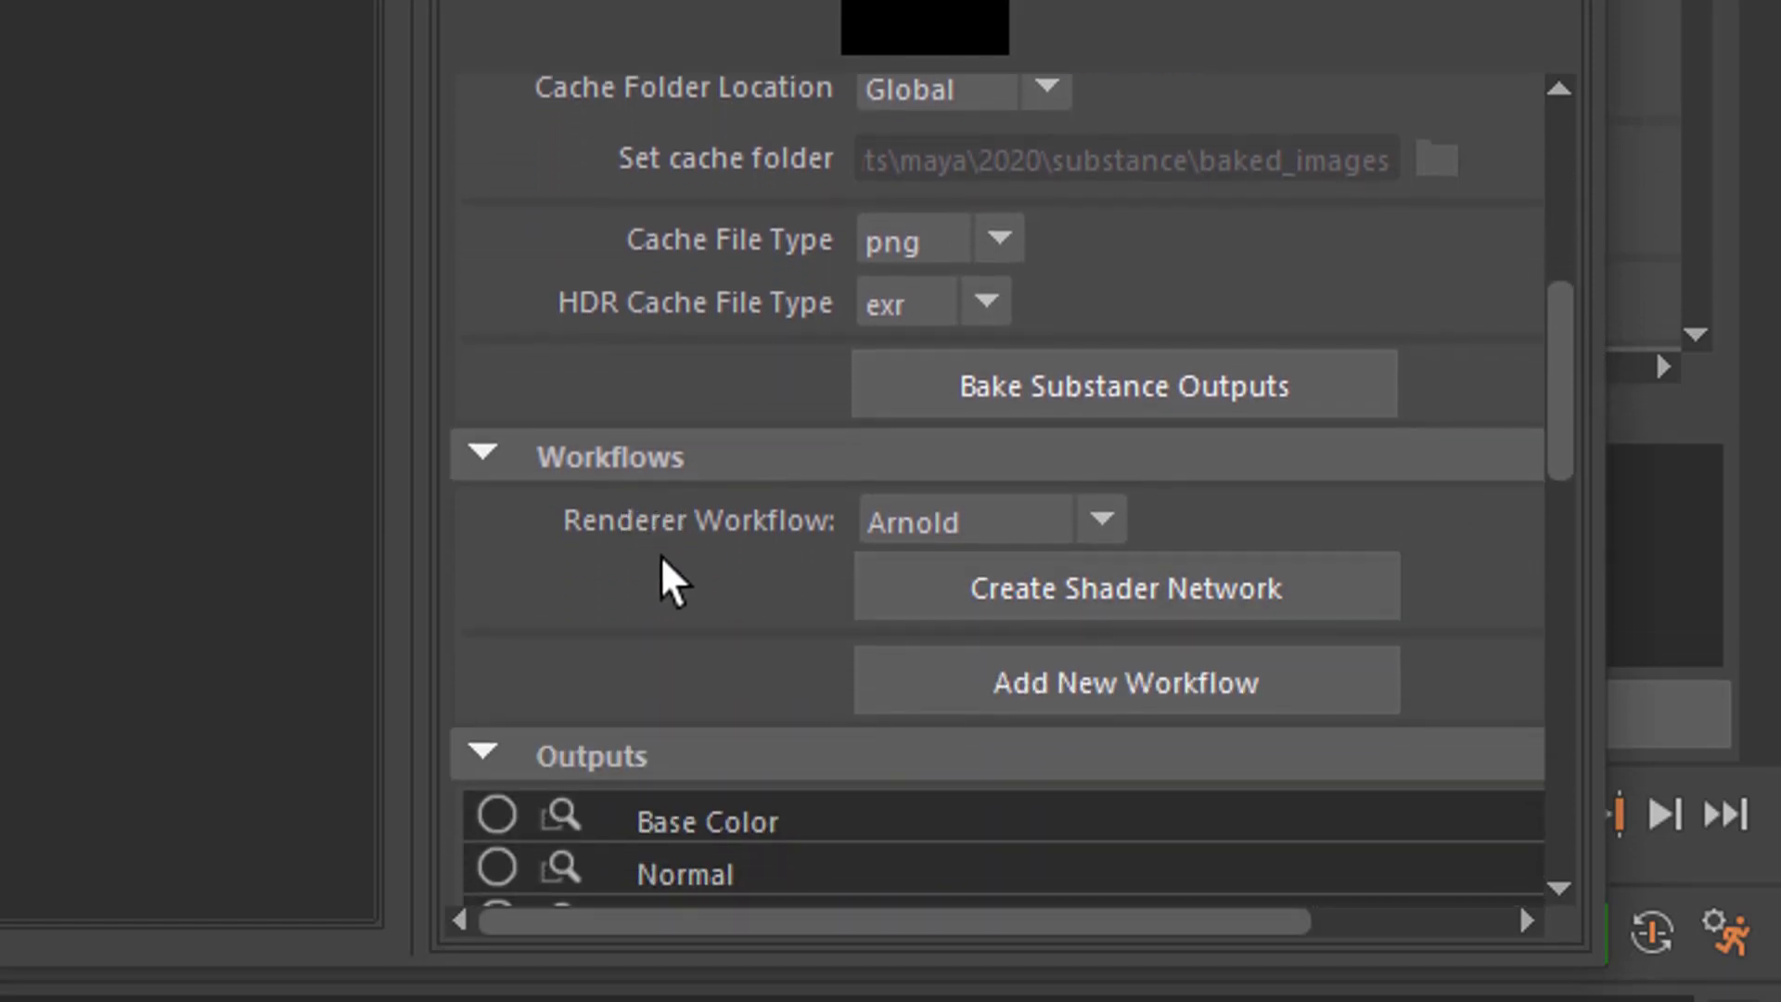
{"action": "left_click", "coordinate": [1104, 522]}
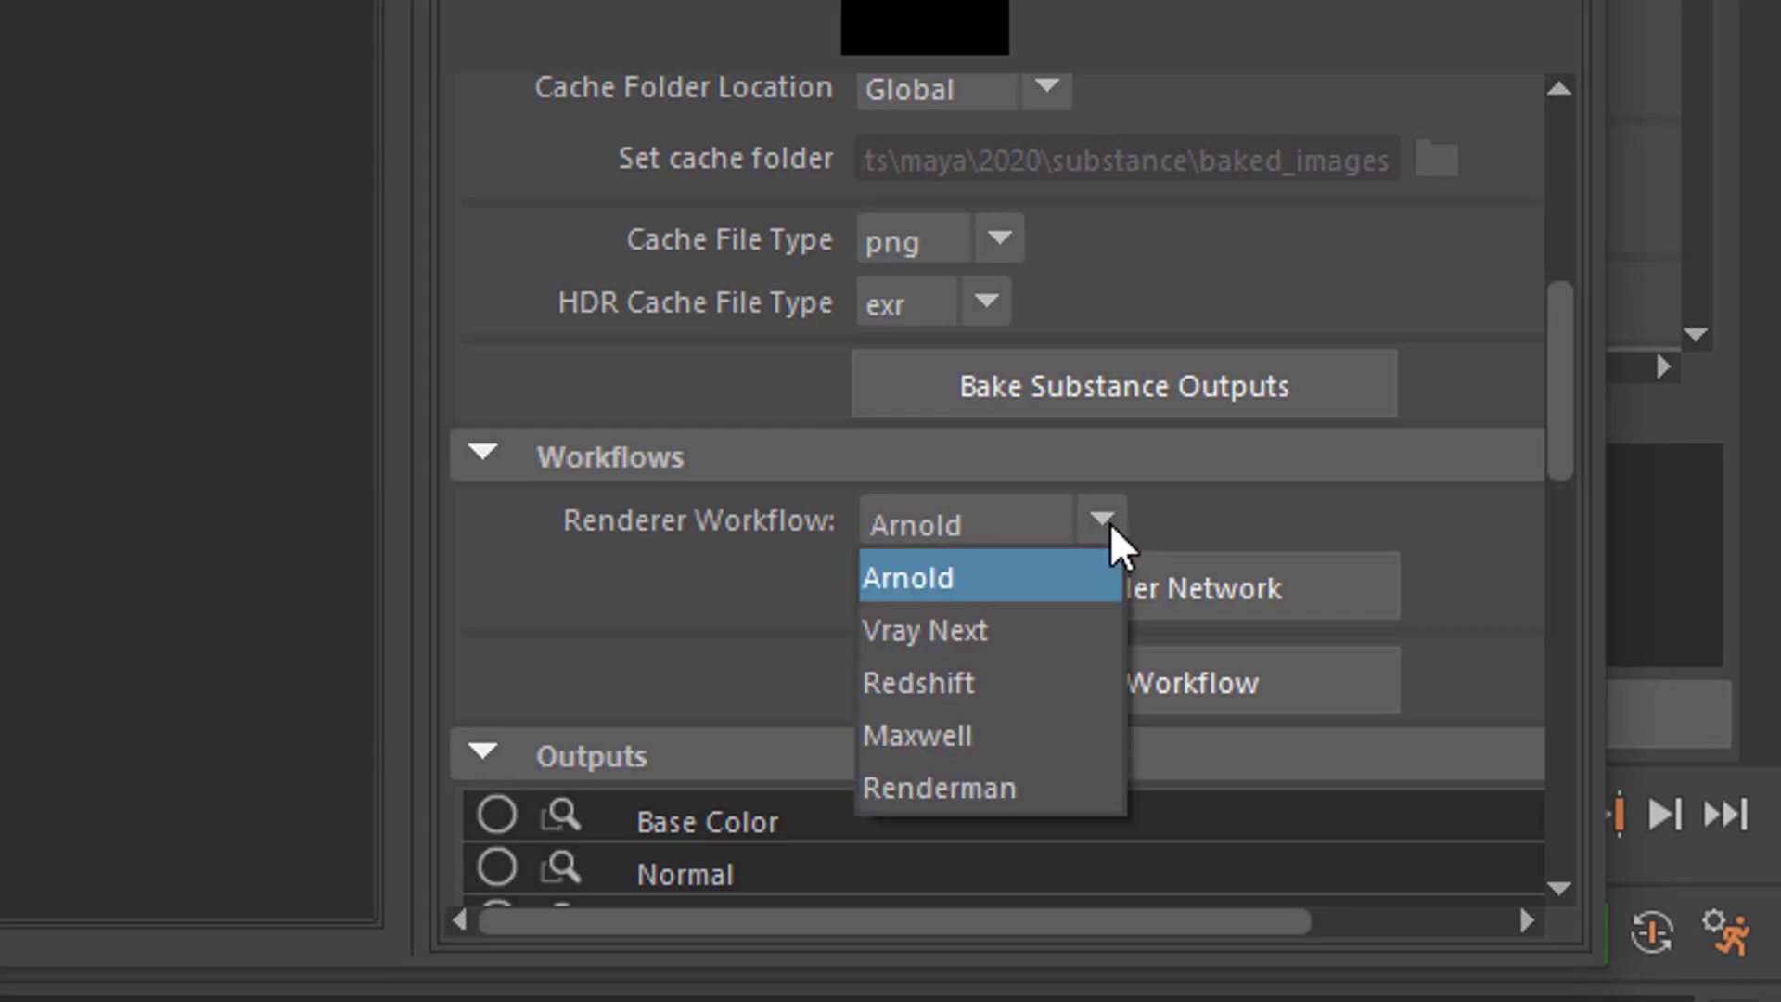
{"action": "left_click", "coordinate": [1273, 525]}
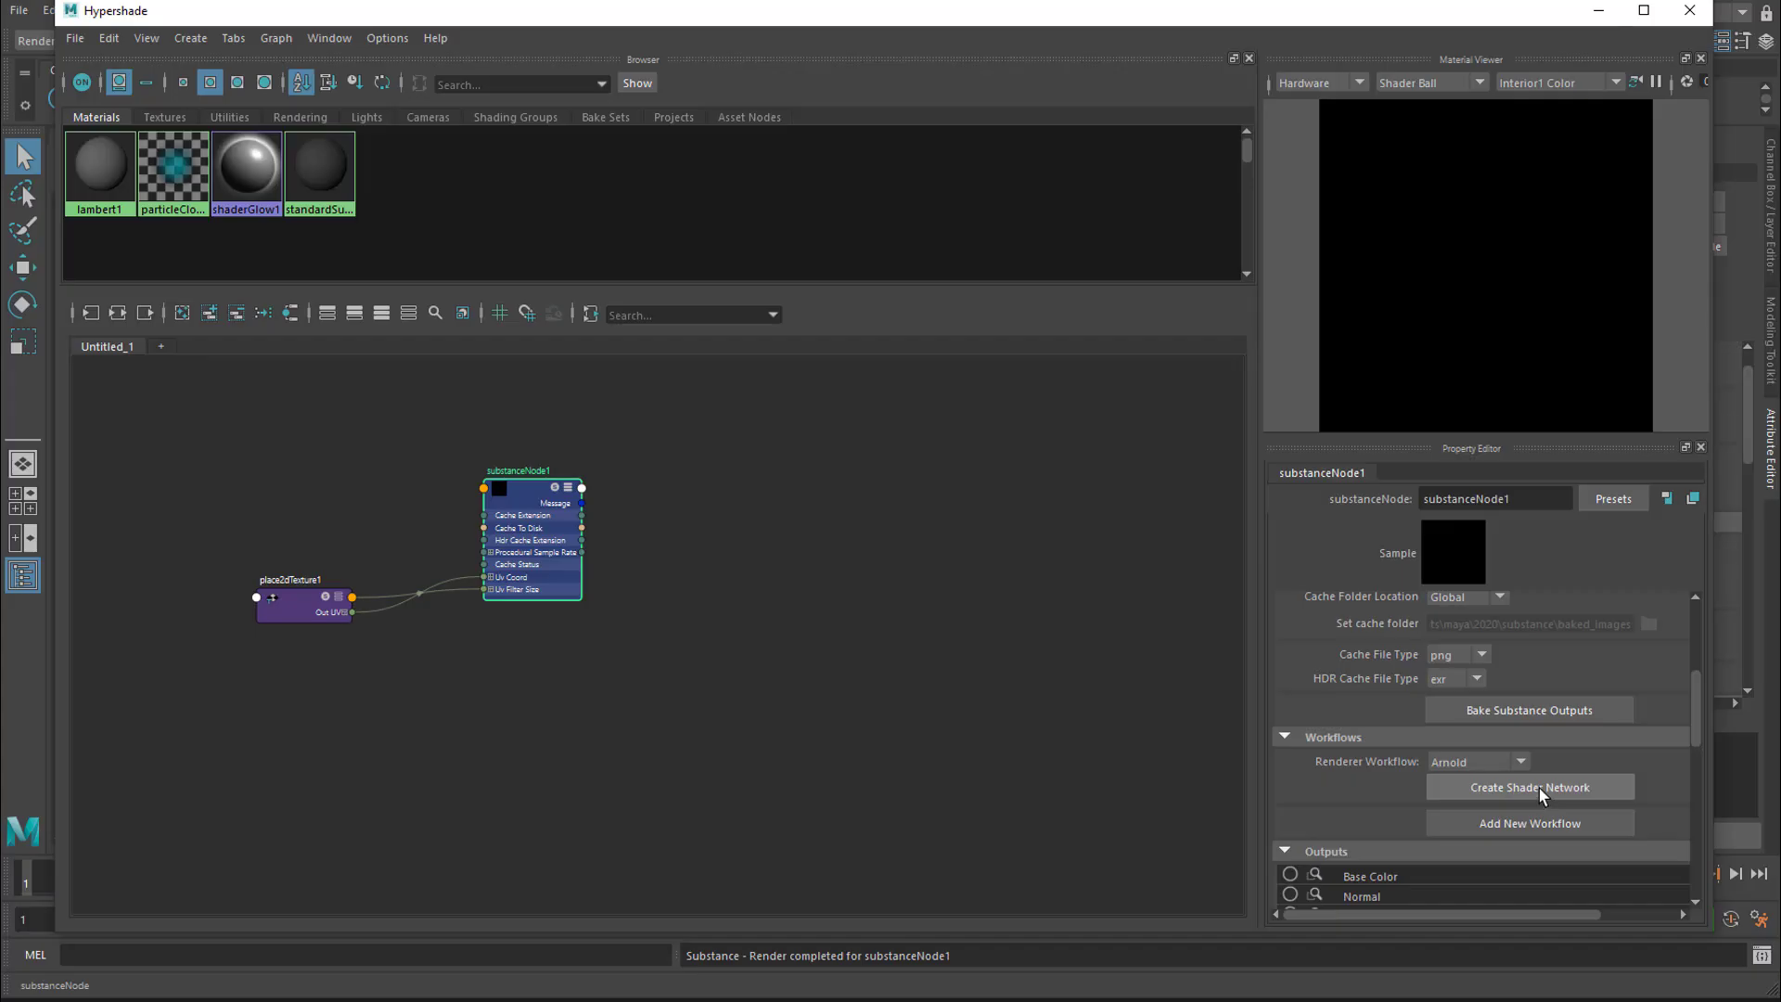
{"action": "left_click", "coordinate": [1143, 595]}
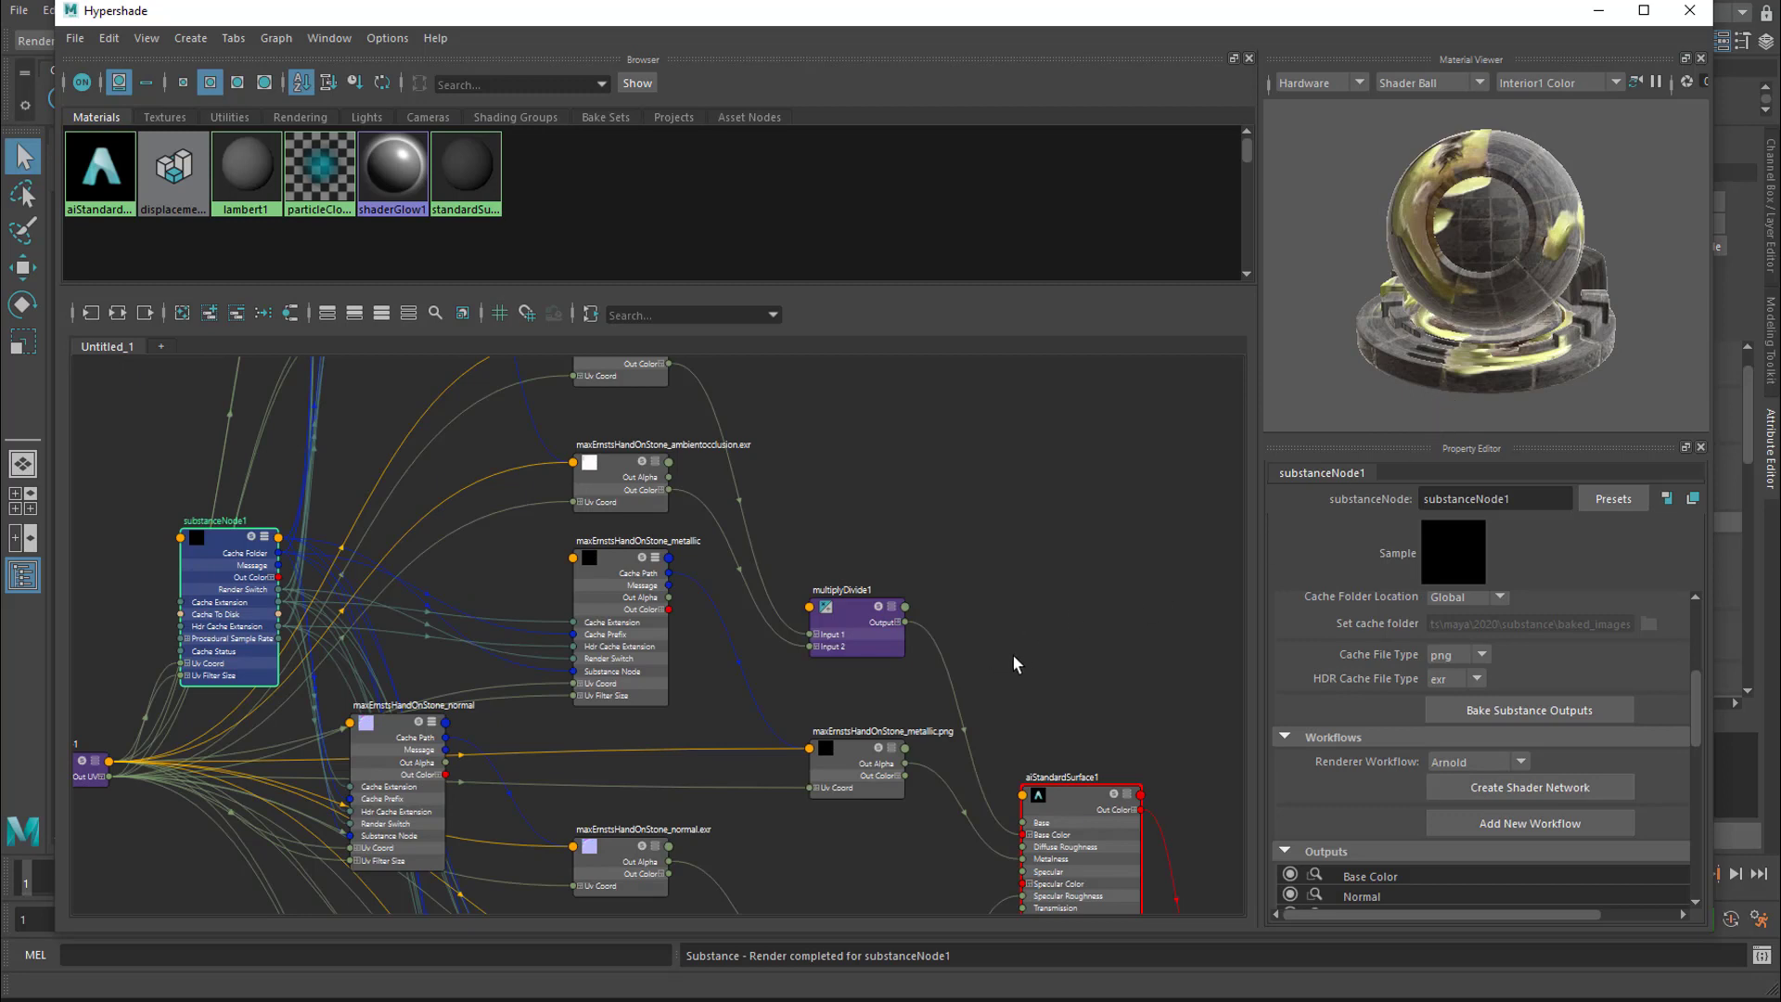
Step: Move aiStandardSurface1 up, then check substanceNode1's Width options and keep it at 512
{"action": "left_click", "coordinate": [223, 548]}
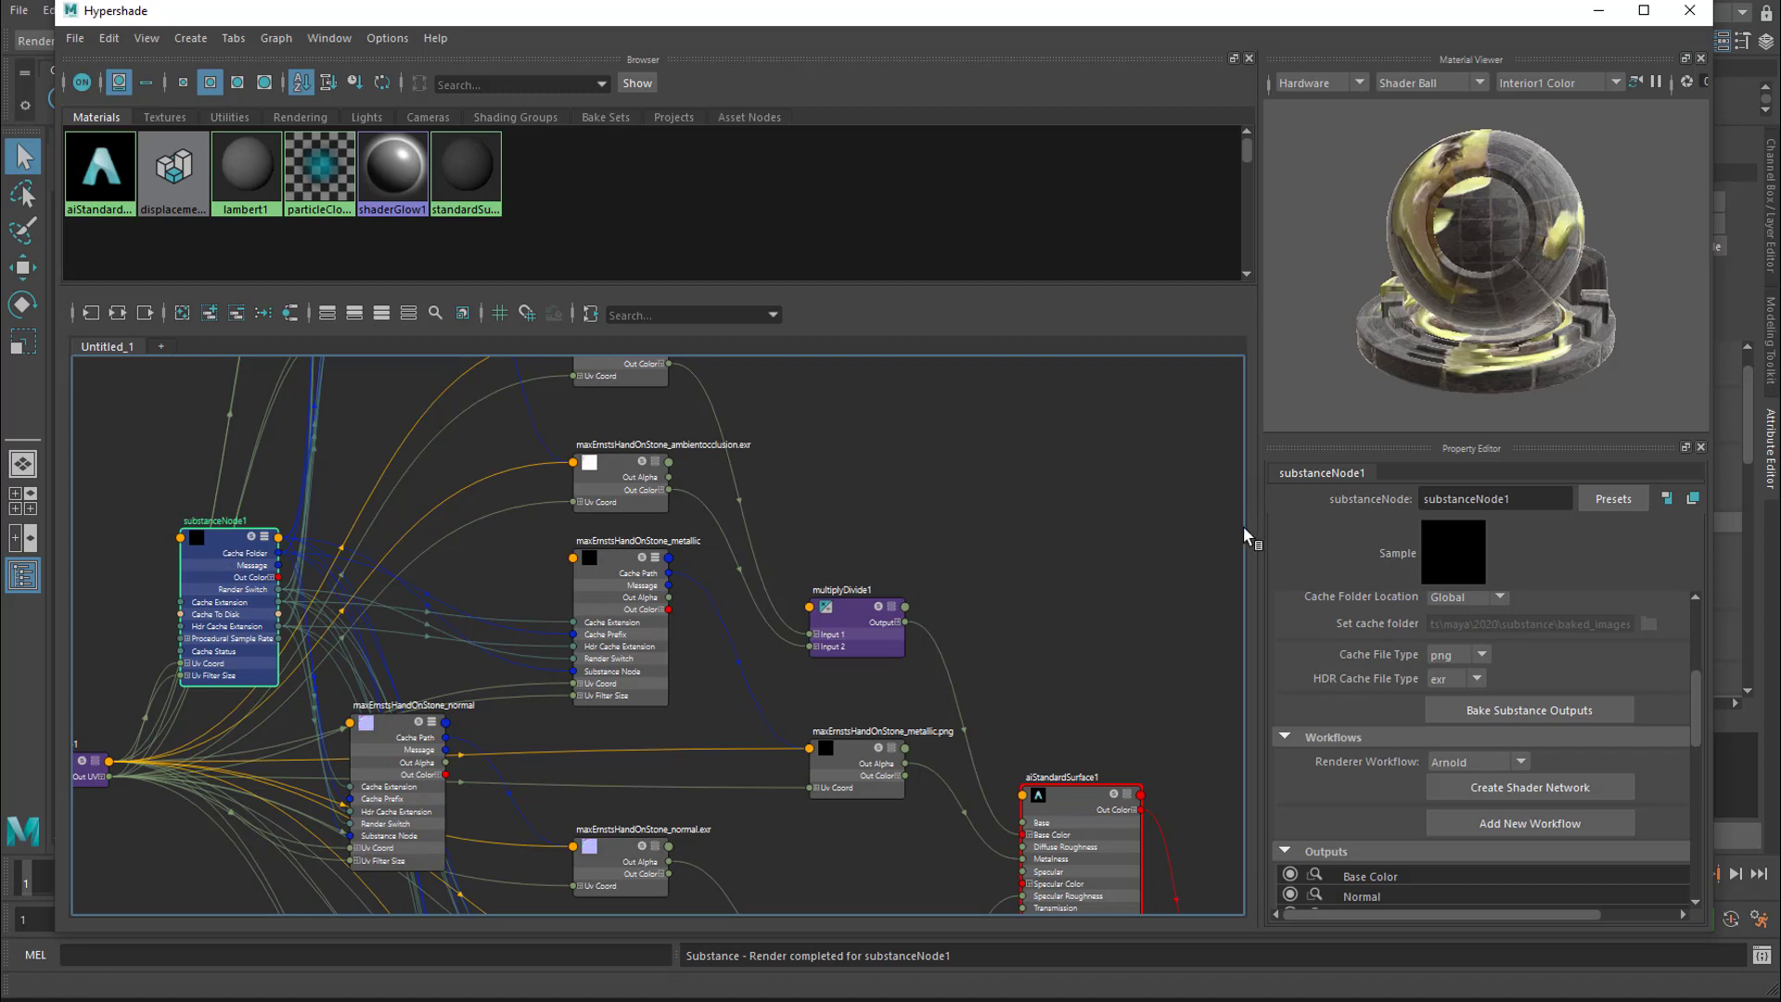
{"action": "left_click_drag", "start_coordinate": [1089, 846], "coordinate": [1071, 524]}
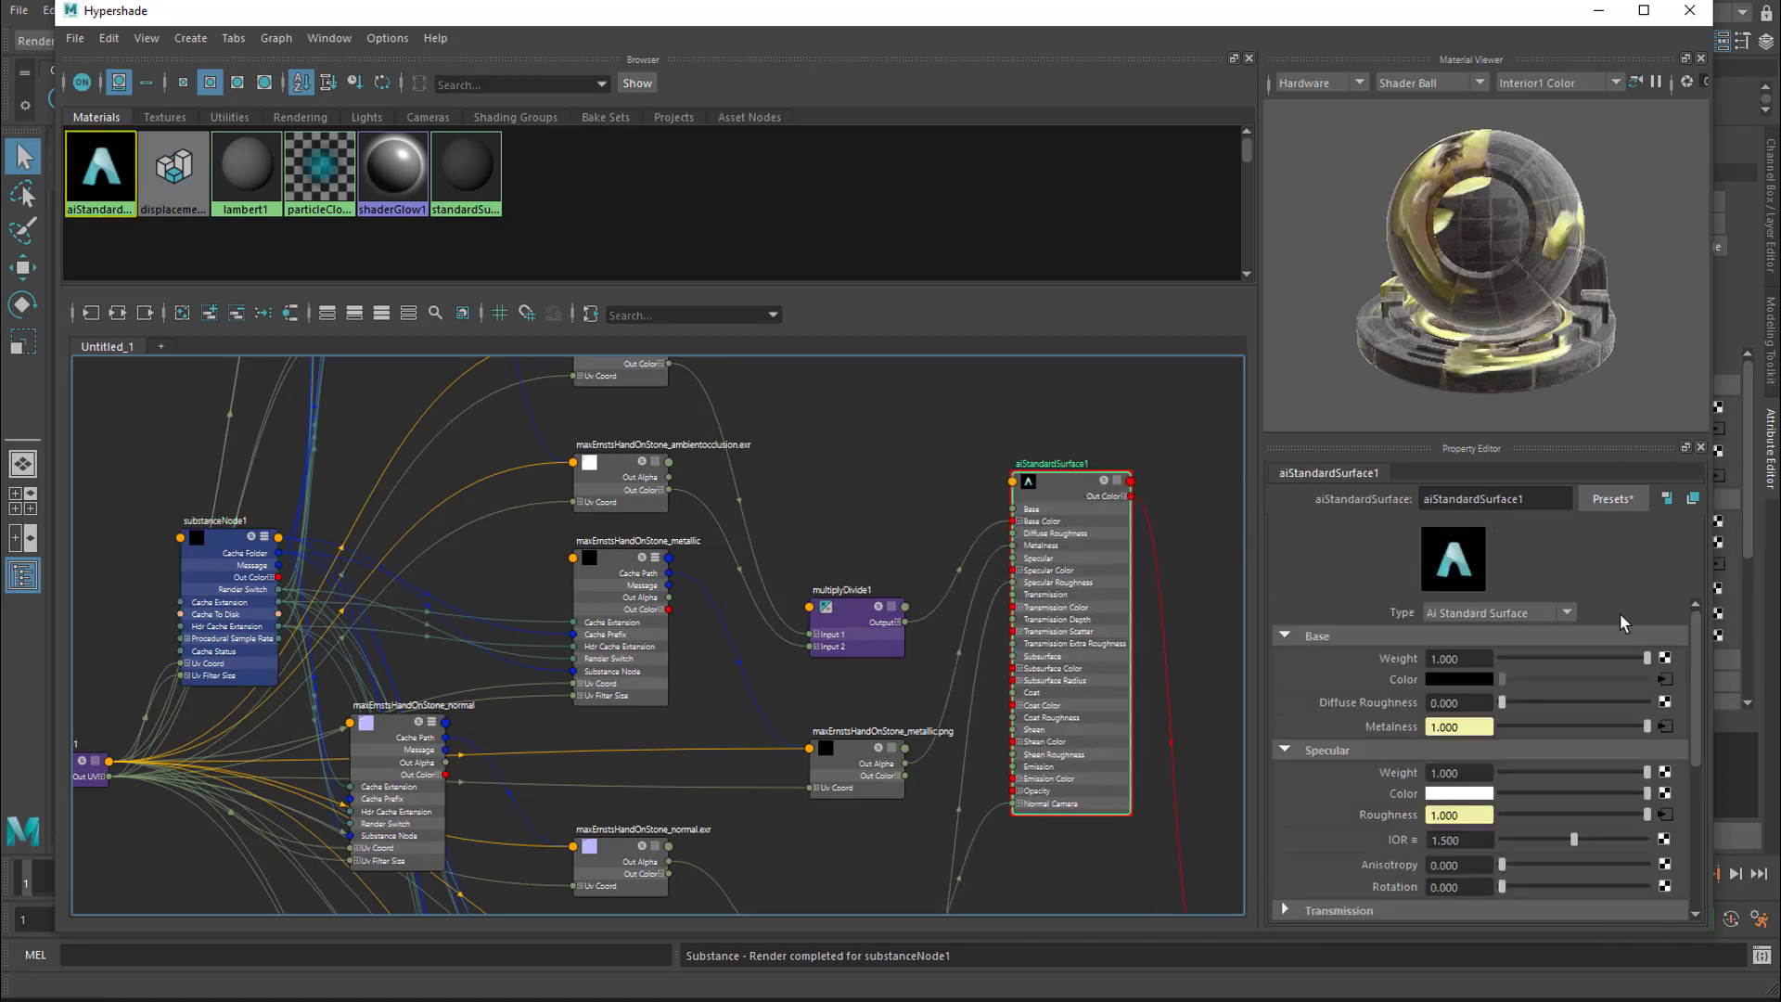
{"action": "left_click", "coordinate": [227, 549]}
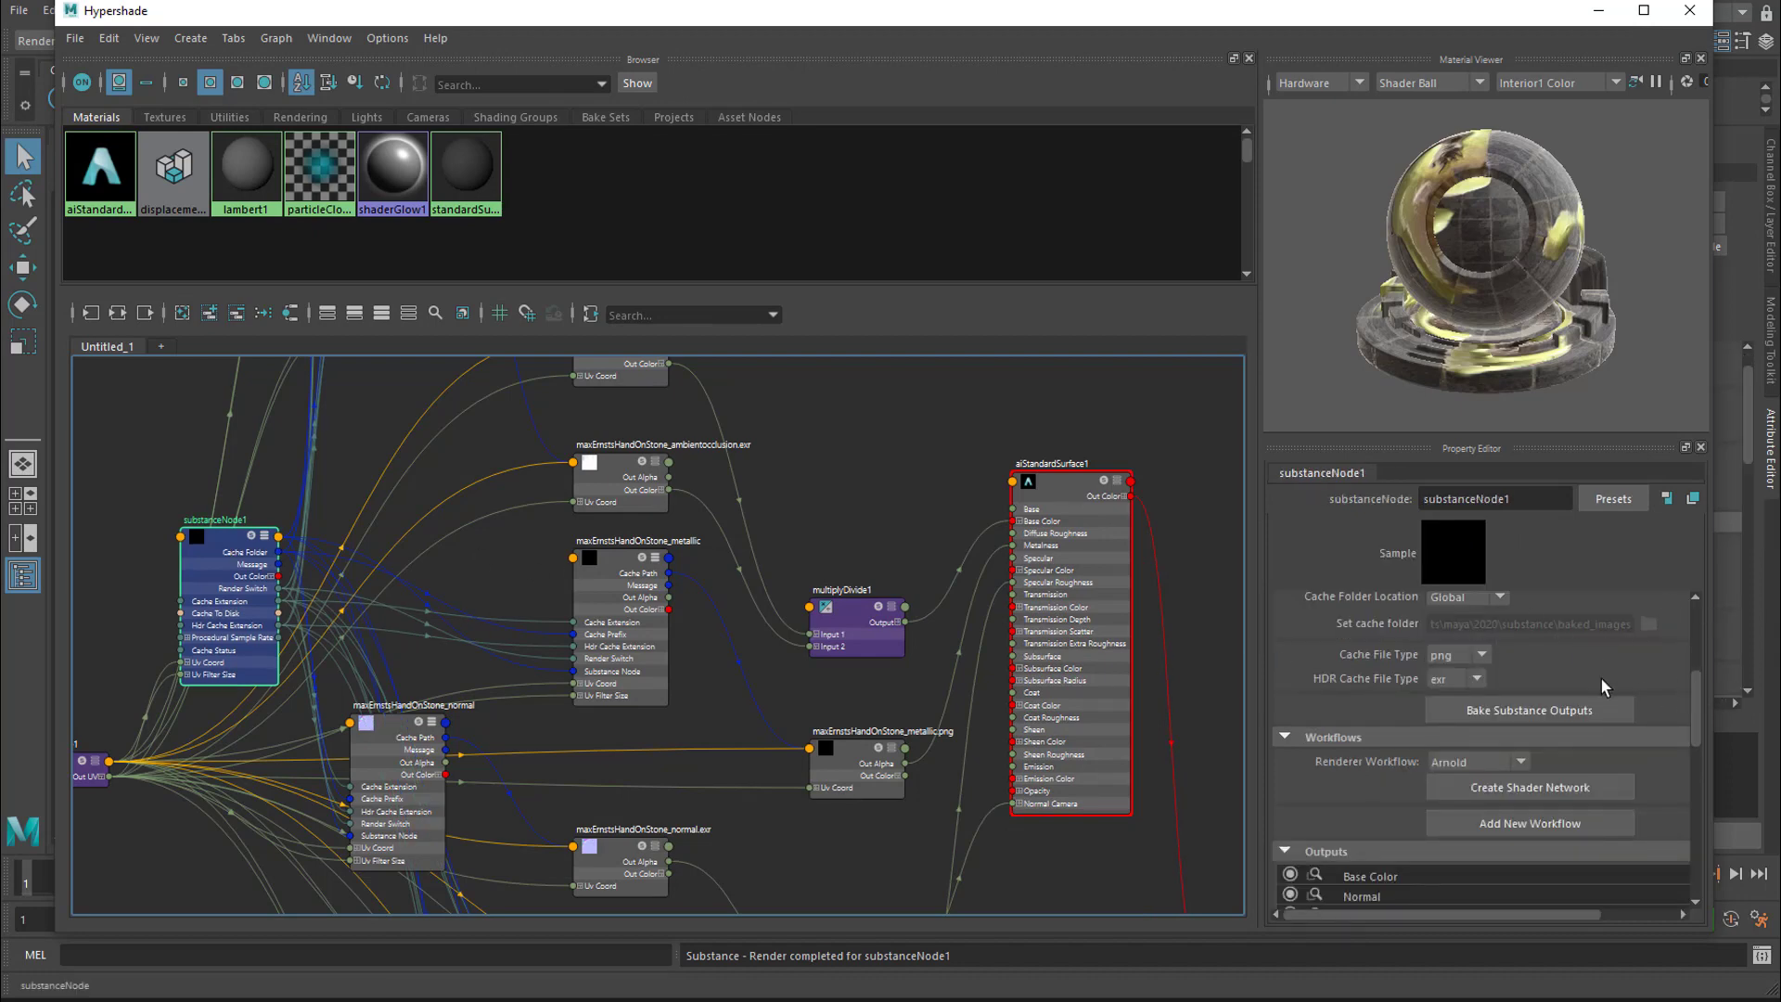
{"action": "left_click_drag", "start_coordinate": [1696, 688], "coordinate": [1704, 650]}
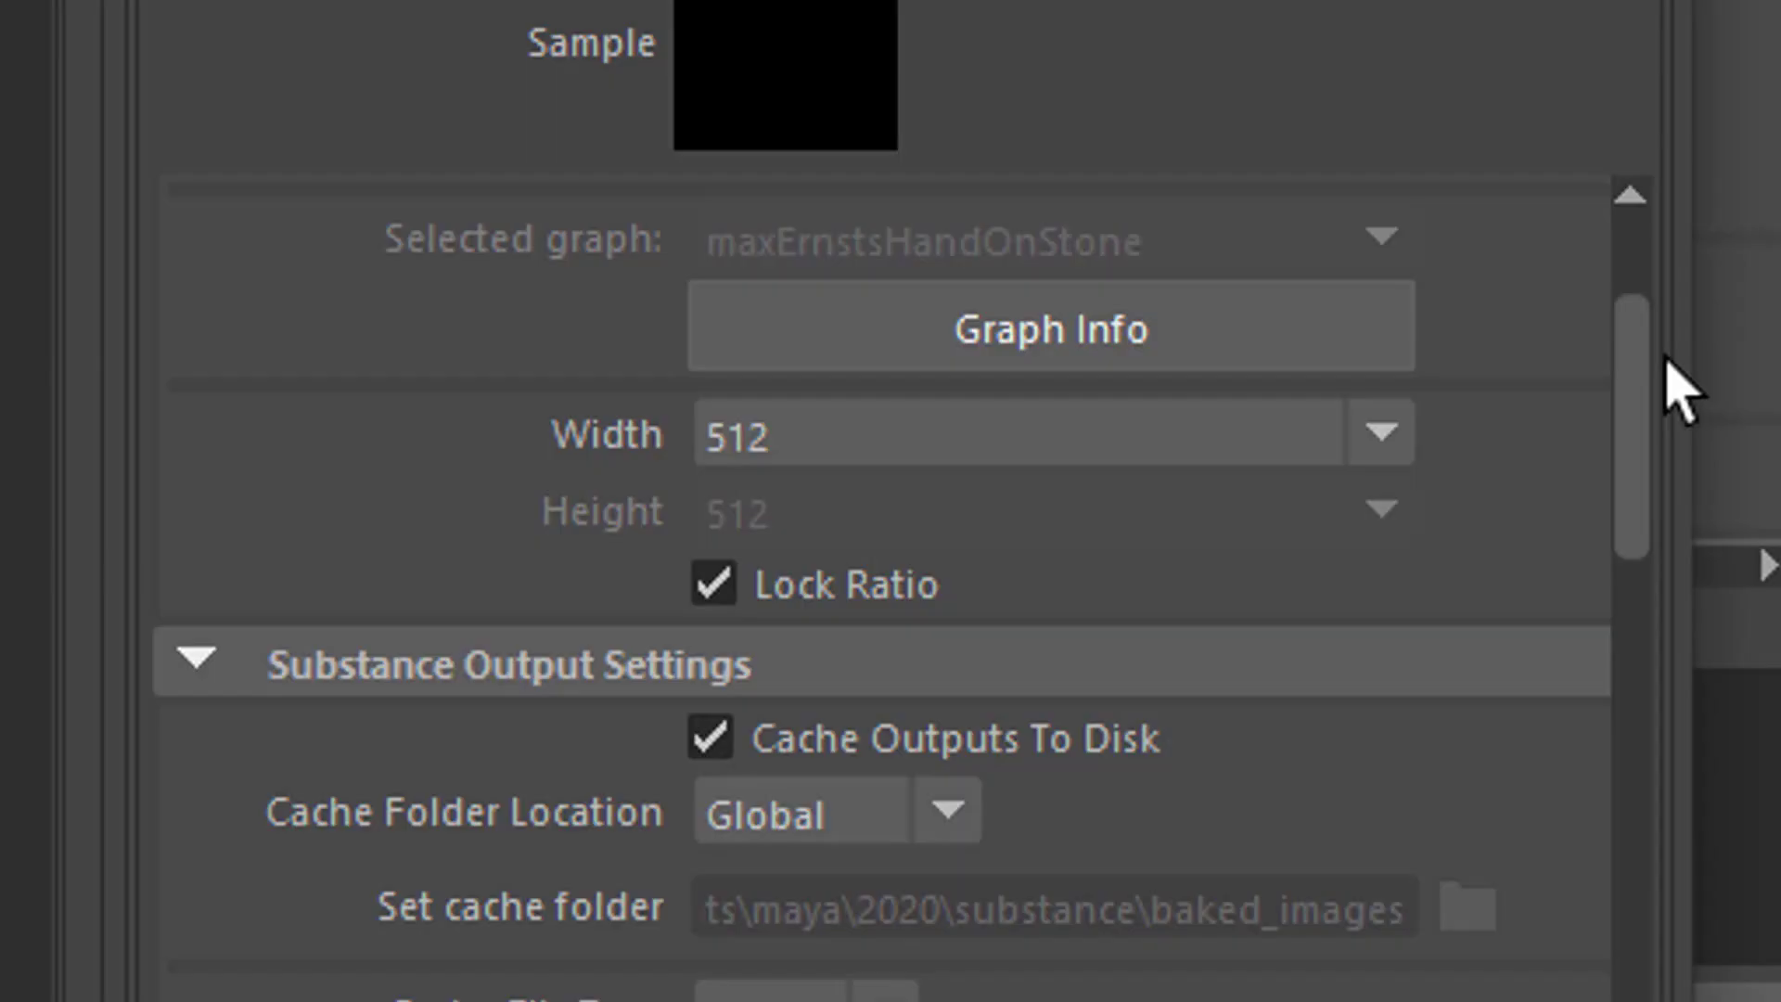
{"action": "left_click", "coordinate": [1383, 441]}
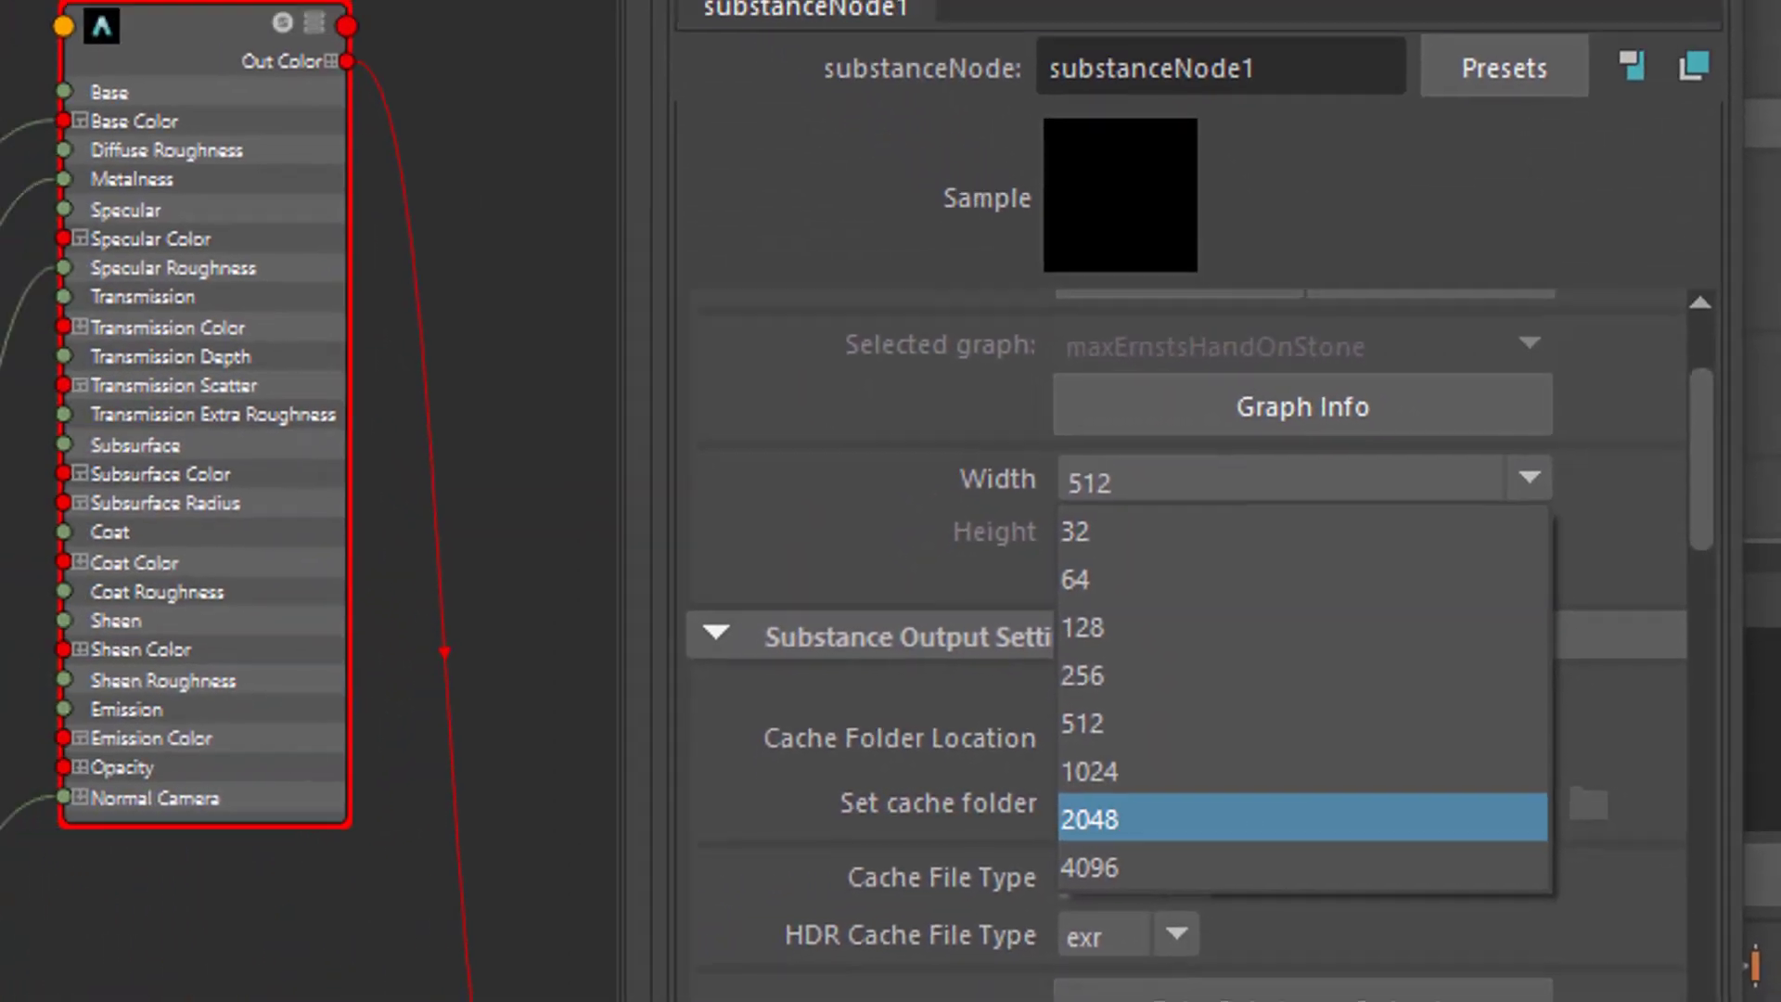
{"action": "key", "text": "Escape"}
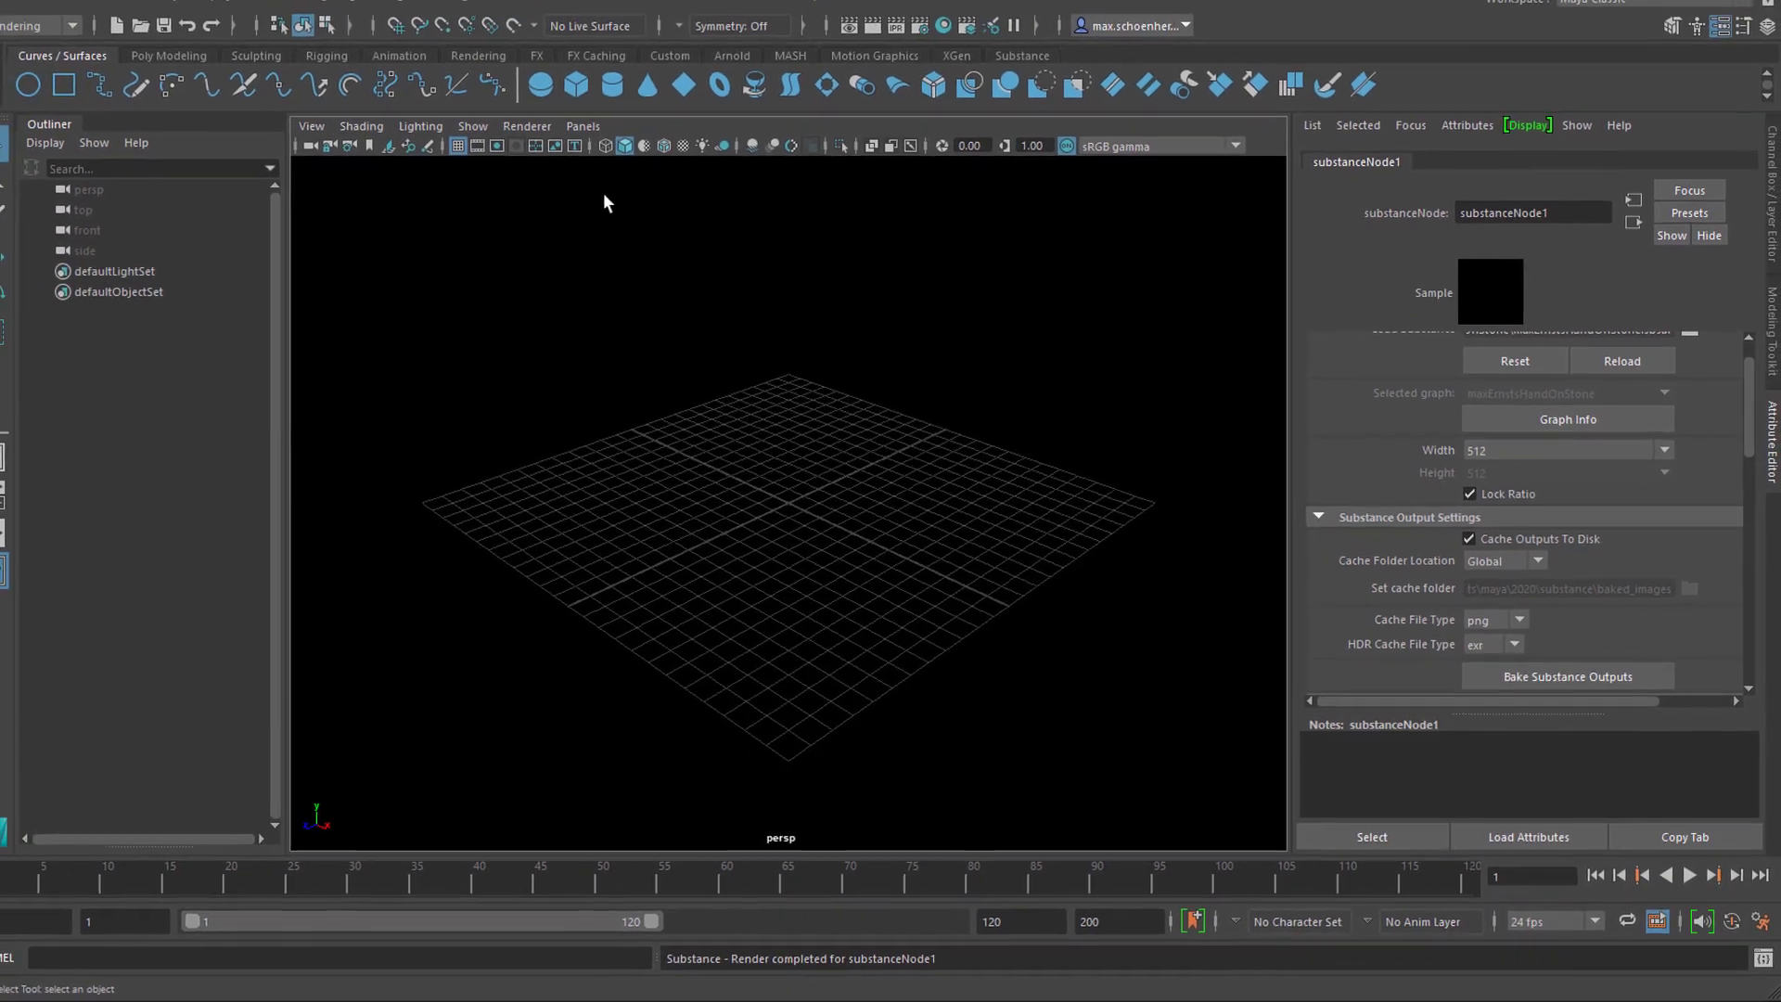
Step: Add a polygon cube at the grid centre and frame it in the view
{"action": "left_click", "coordinate": [175, 57]}
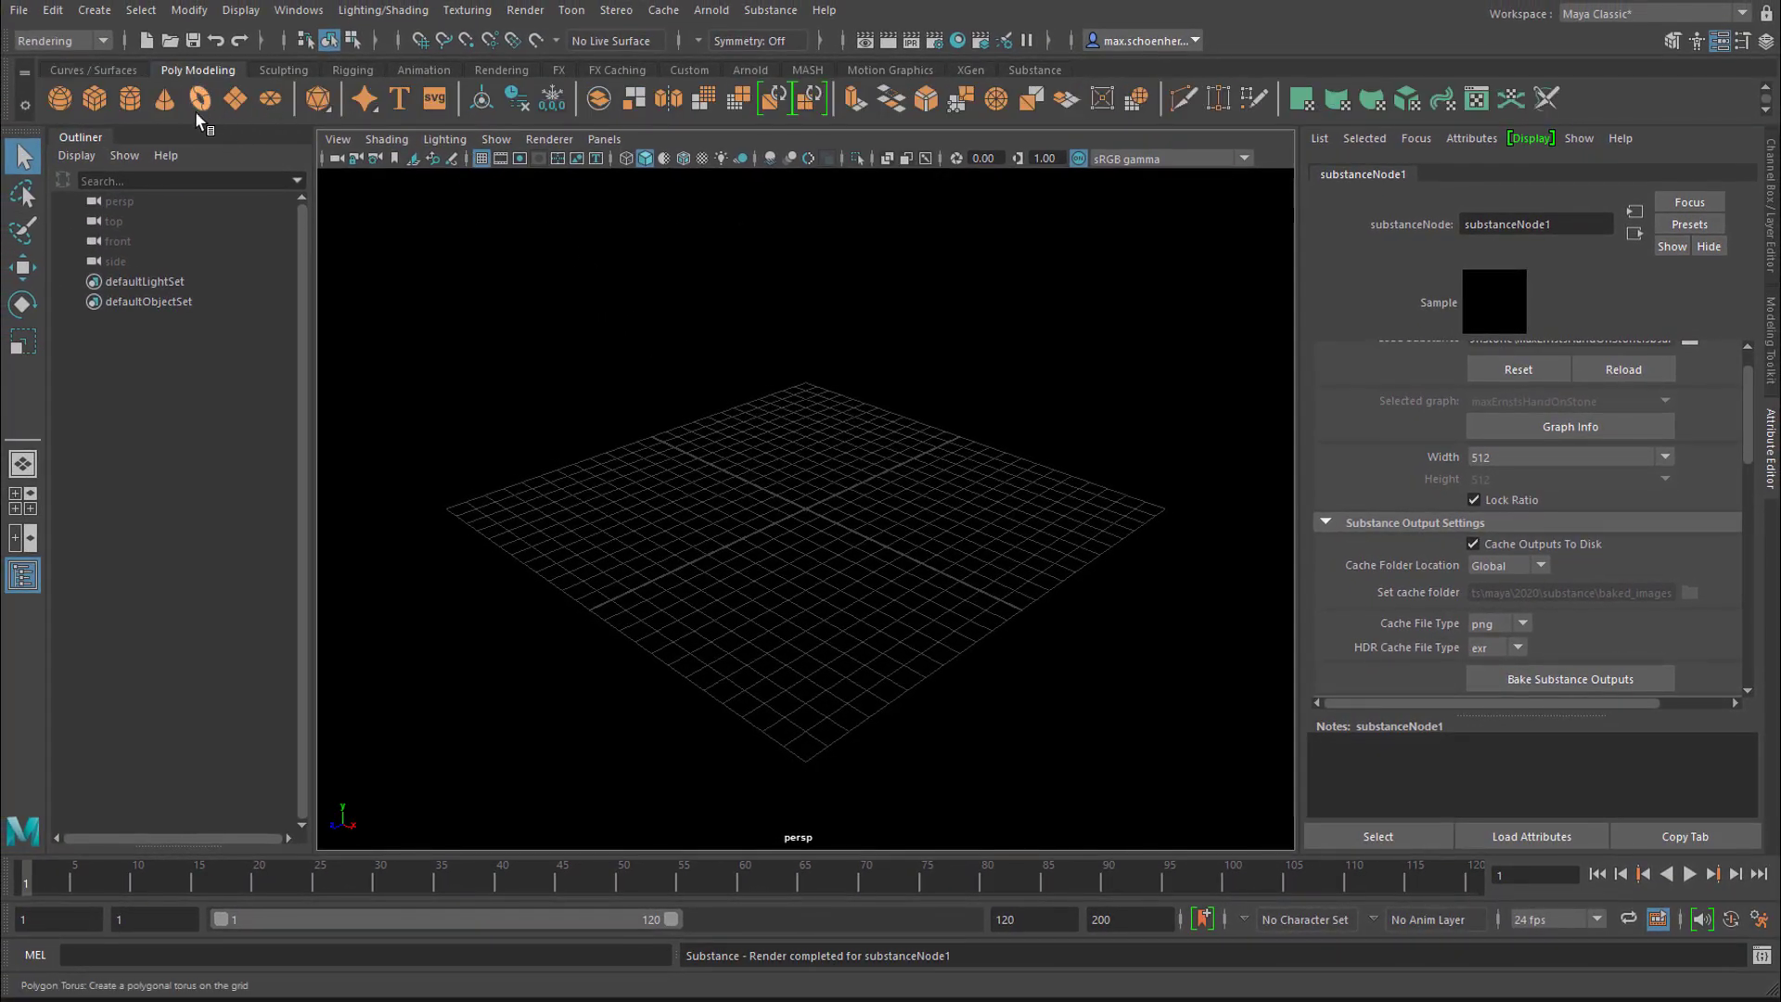
{"action": "left_click", "coordinate": [92, 101]}
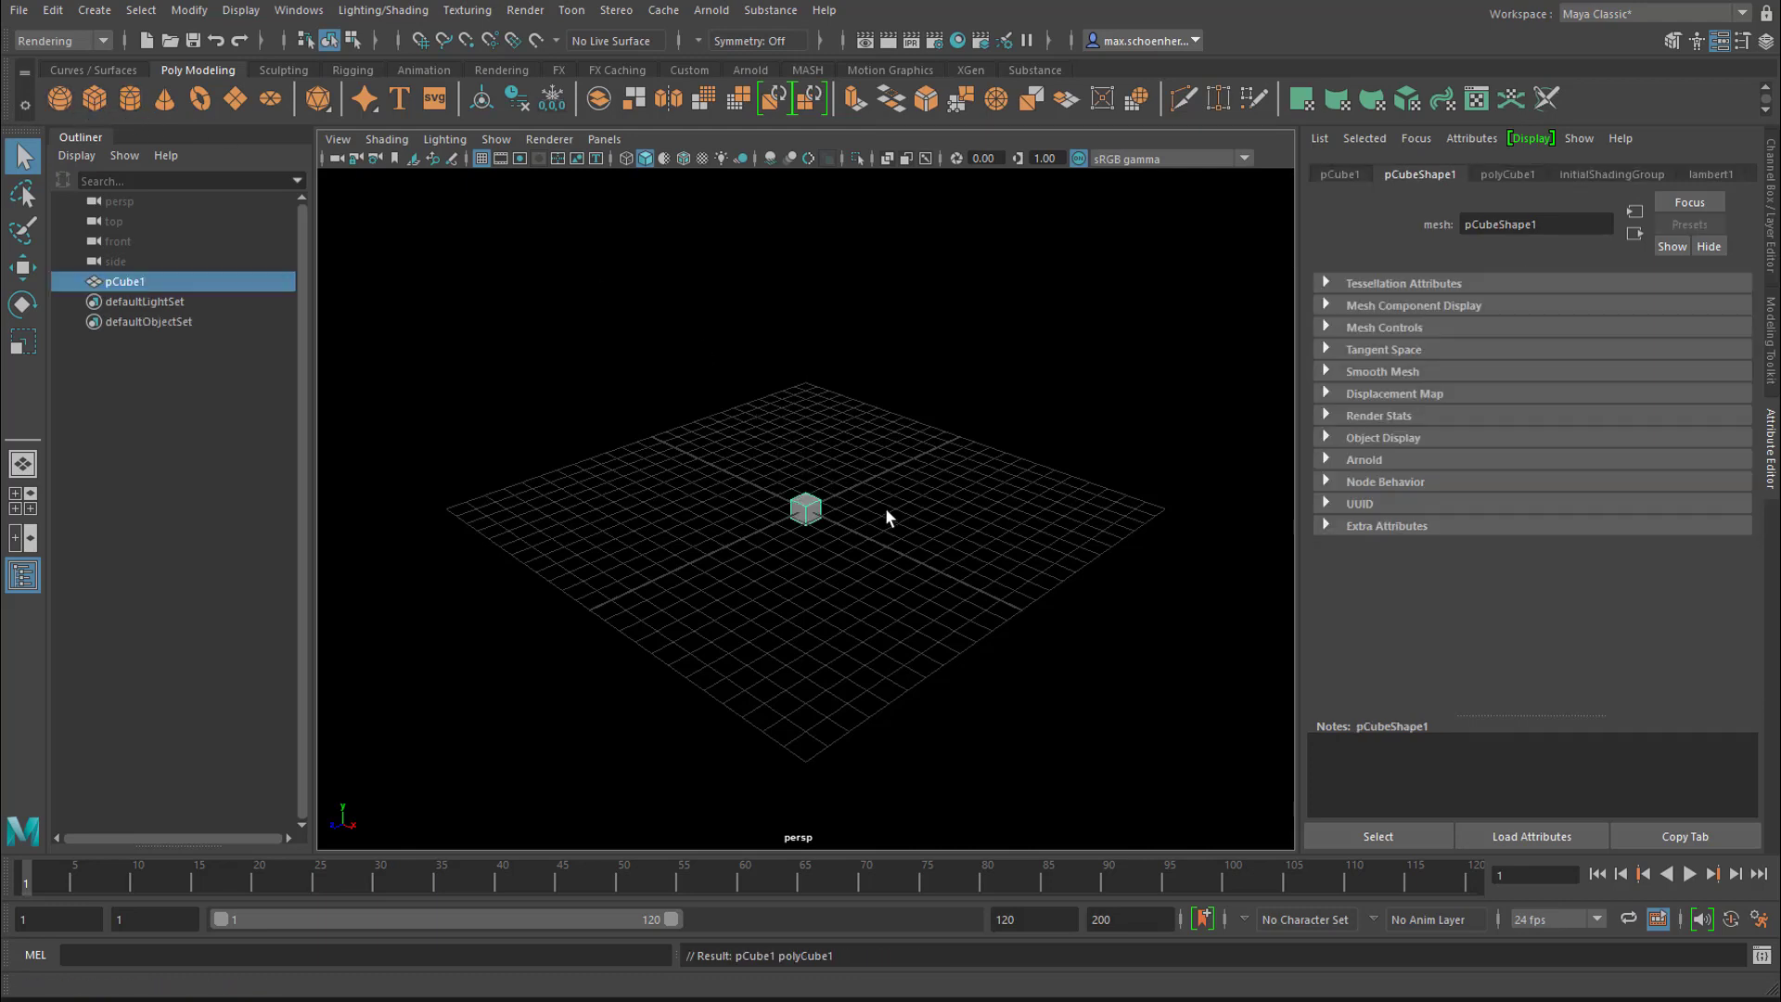
{"action": "key", "text": "f"}
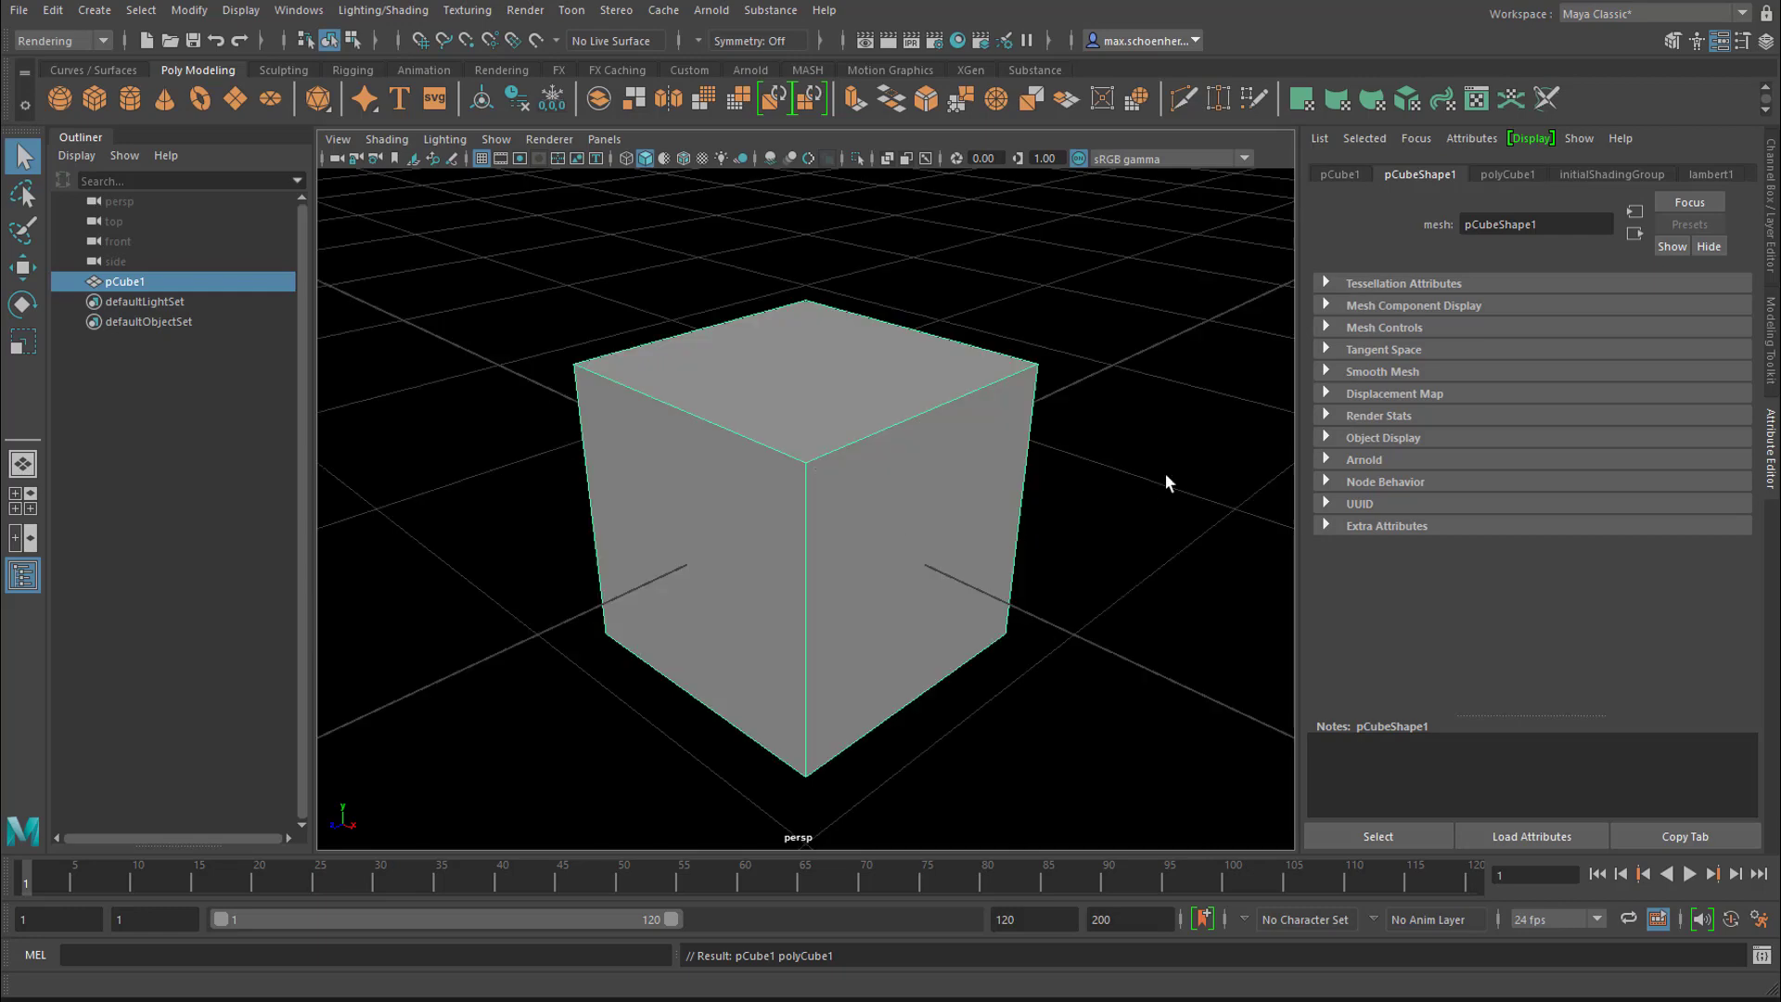
Step: Light the scene with an Arnold Skydome Light and reselect the cube
{"action": "left_click", "coordinate": [711, 10]}
{"action": "mouse_move", "coordinate": [815, 117]}
{"action": "left_click", "coordinate": [979, 131]}
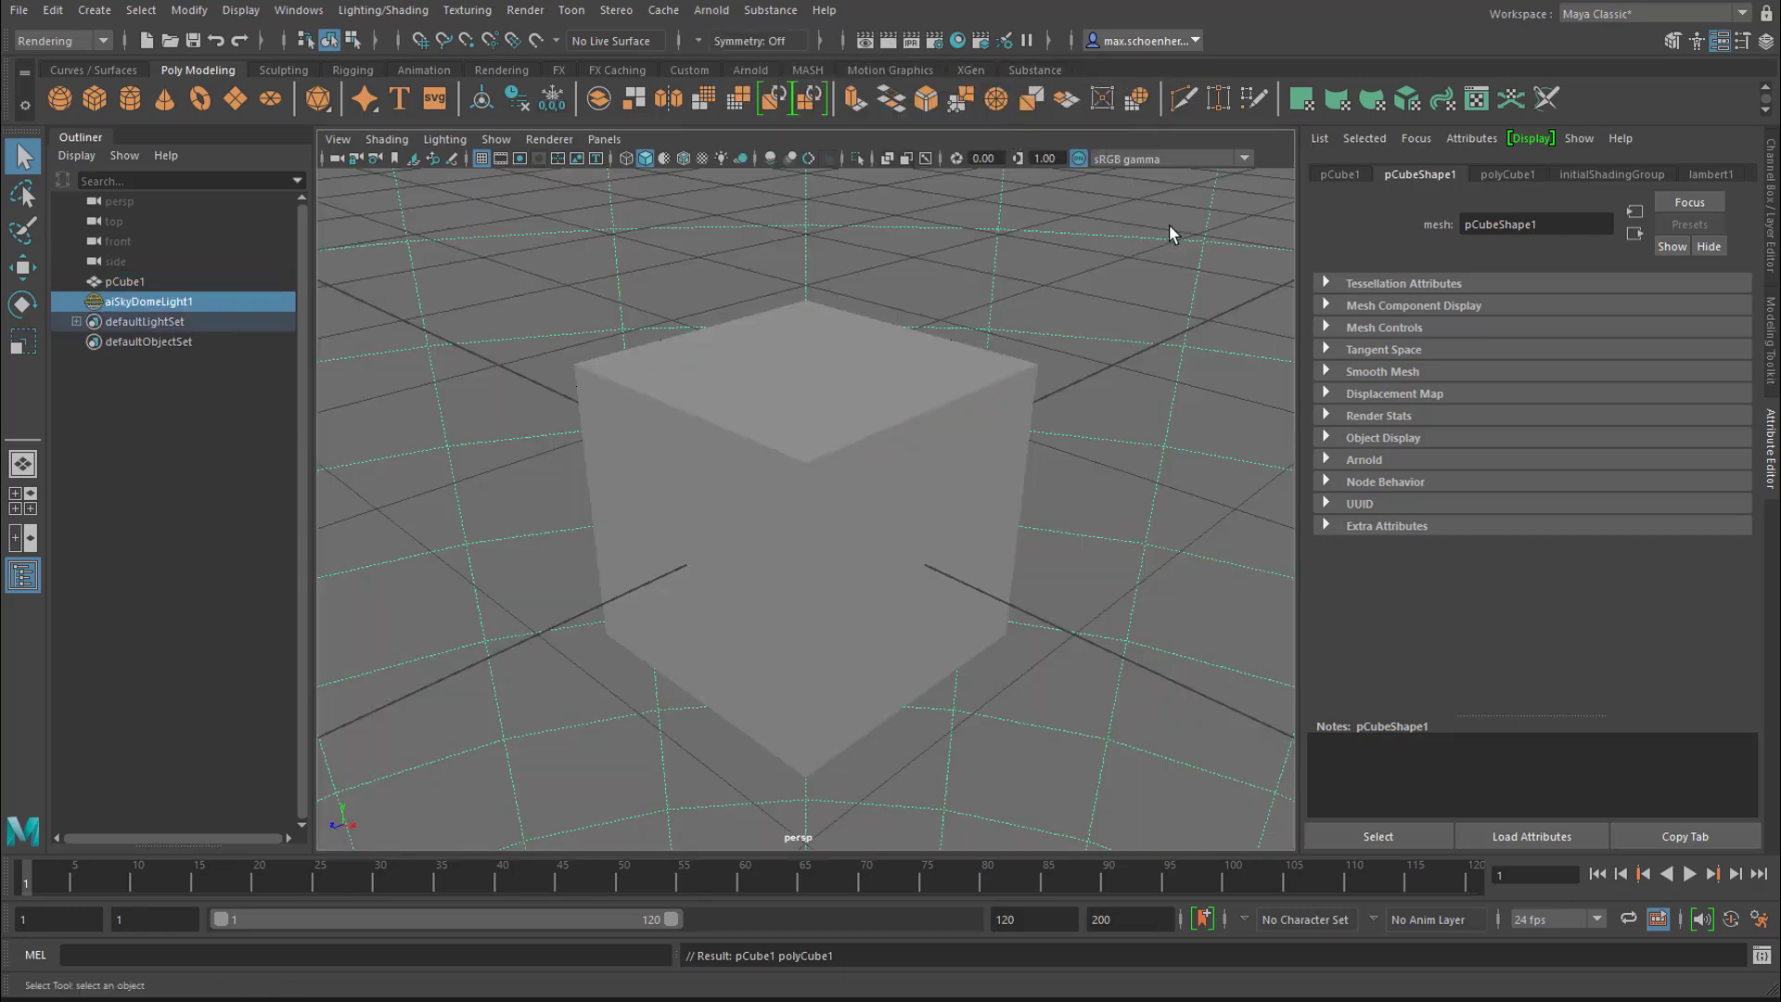
{"action": "left_click", "coordinate": [909, 405]}
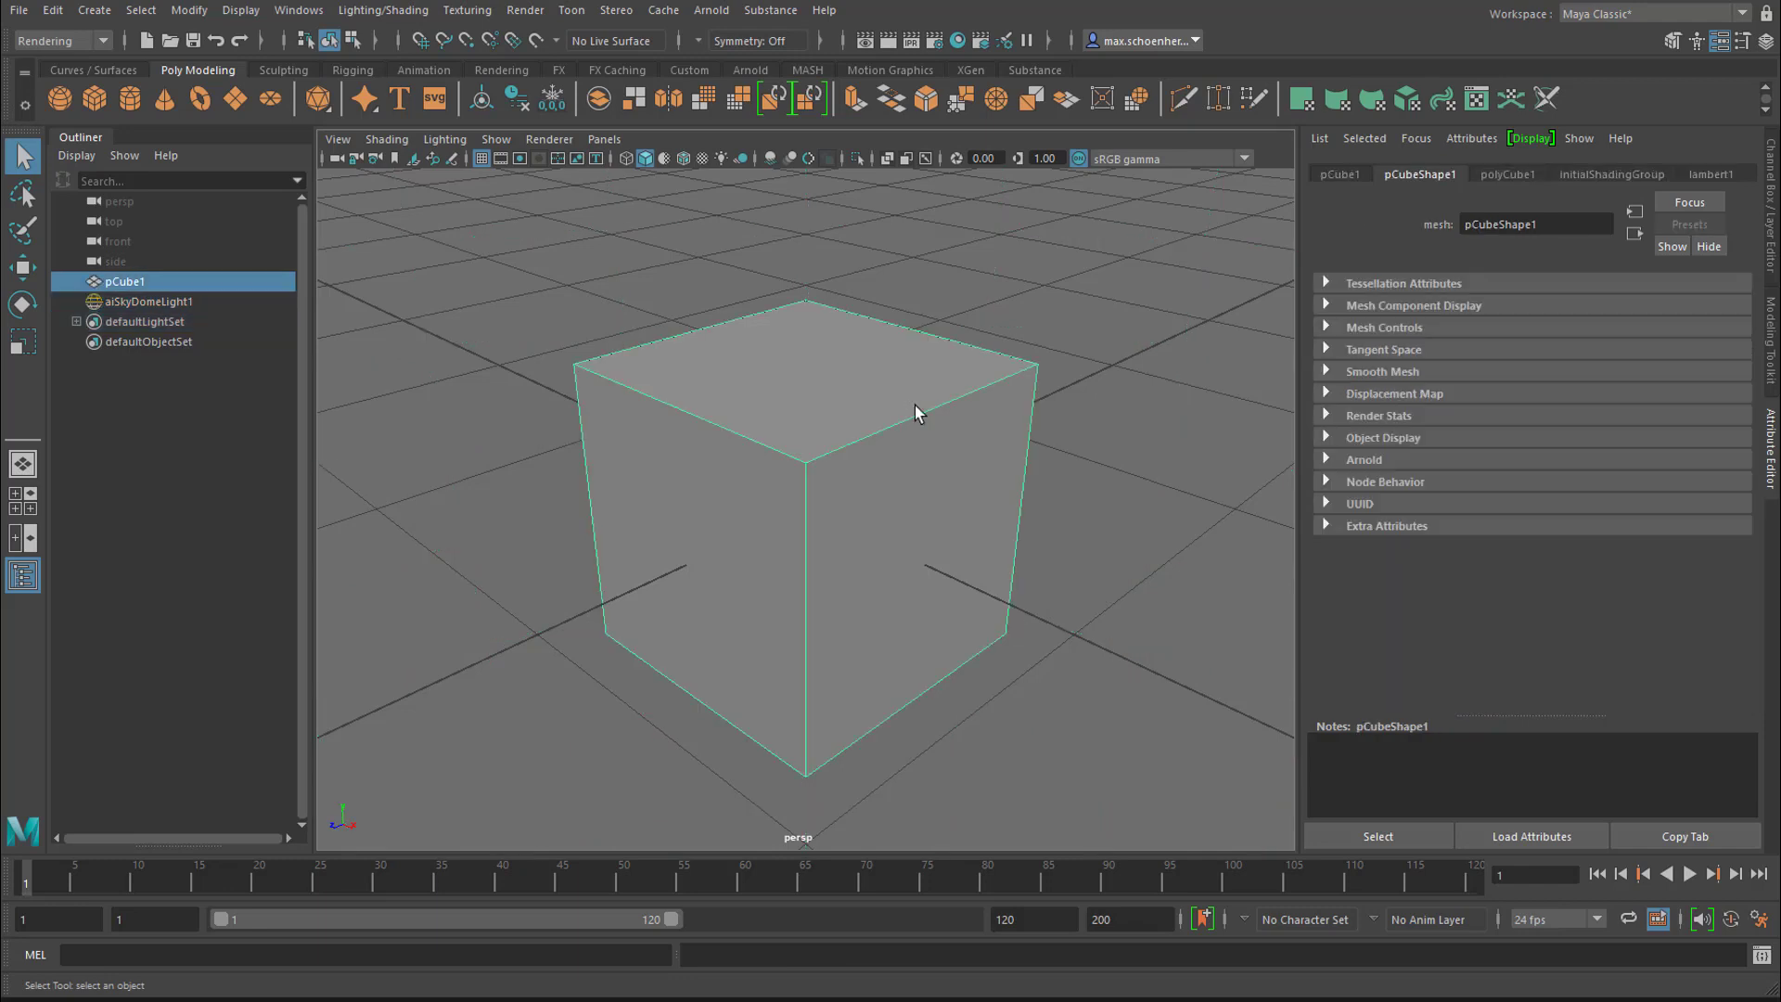
{"action": "left_click_drag", "start_coordinate": [927, 431], "coordinate": [929, 425], "text": "alt"}
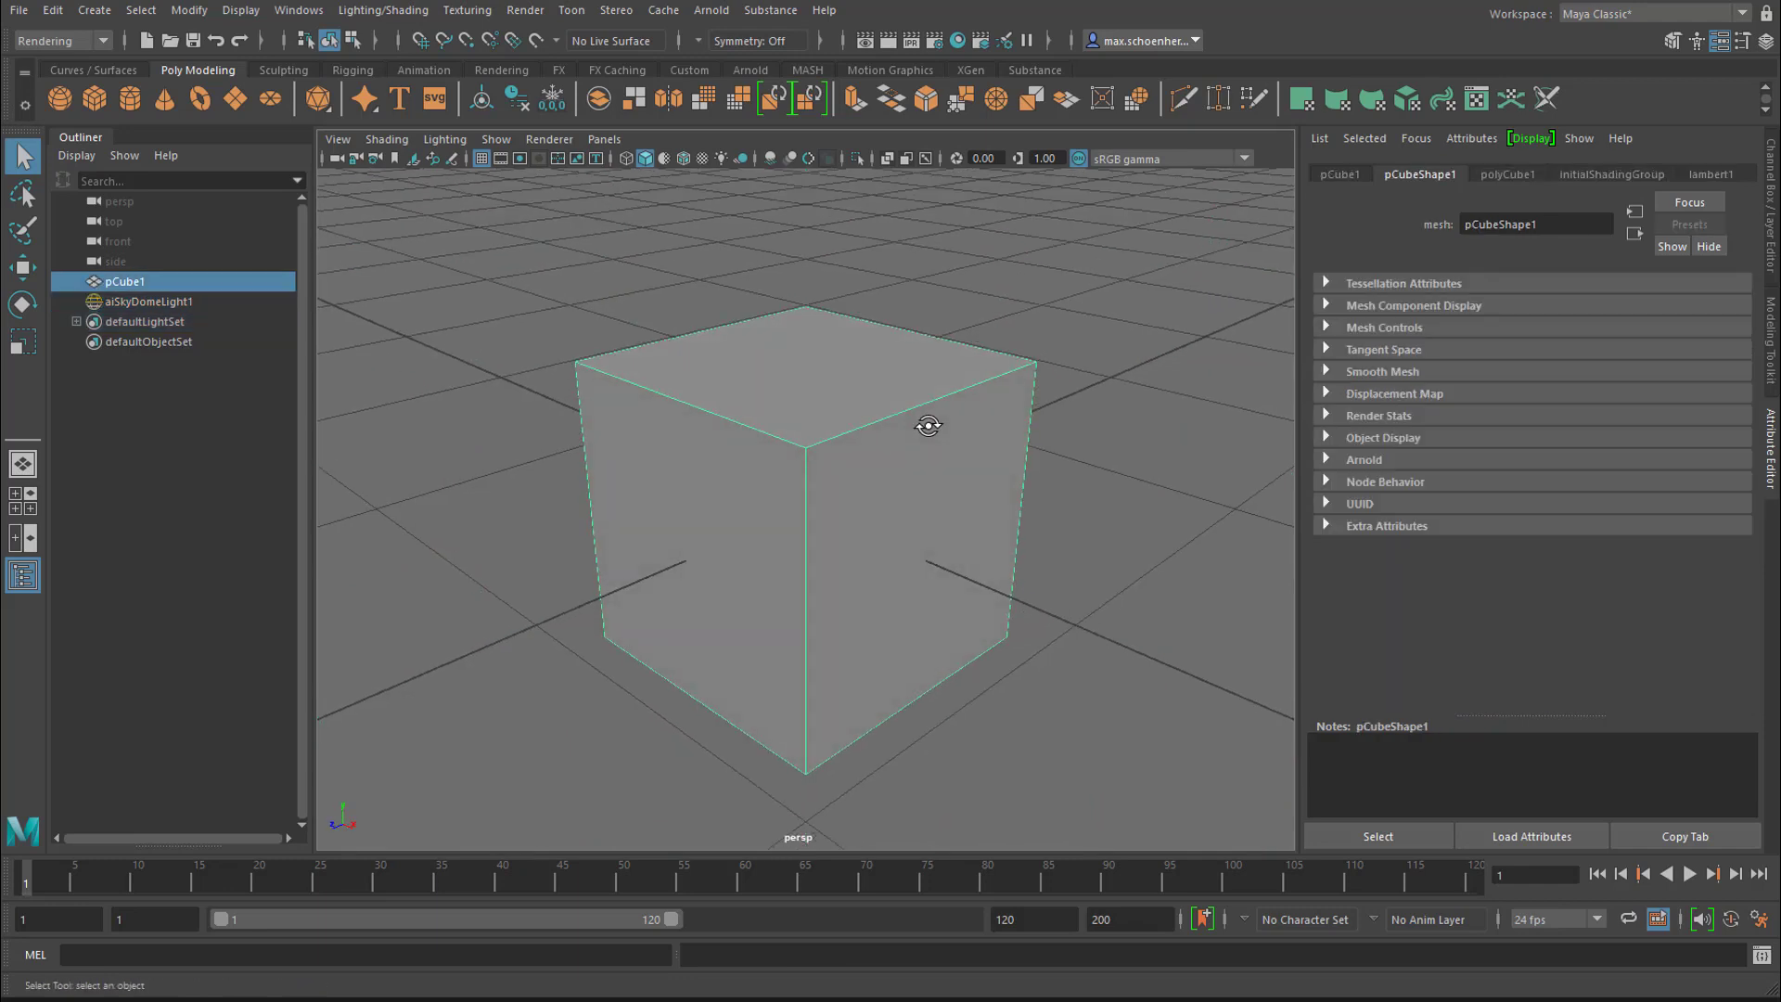
Step: Subdivide the cube to 10×9×9 and assign it the existing aiStandardSurface1 material
{"action": "left_click", "coordinate": [1512, 174]}
{"action": "left_click_drag", "start_coordinate": [1546, 374], "coordinate": [1578, 419]}
{"action": "right_click_drag", "start_coordinate": [812, 335], "coordinate": [970, 891]}
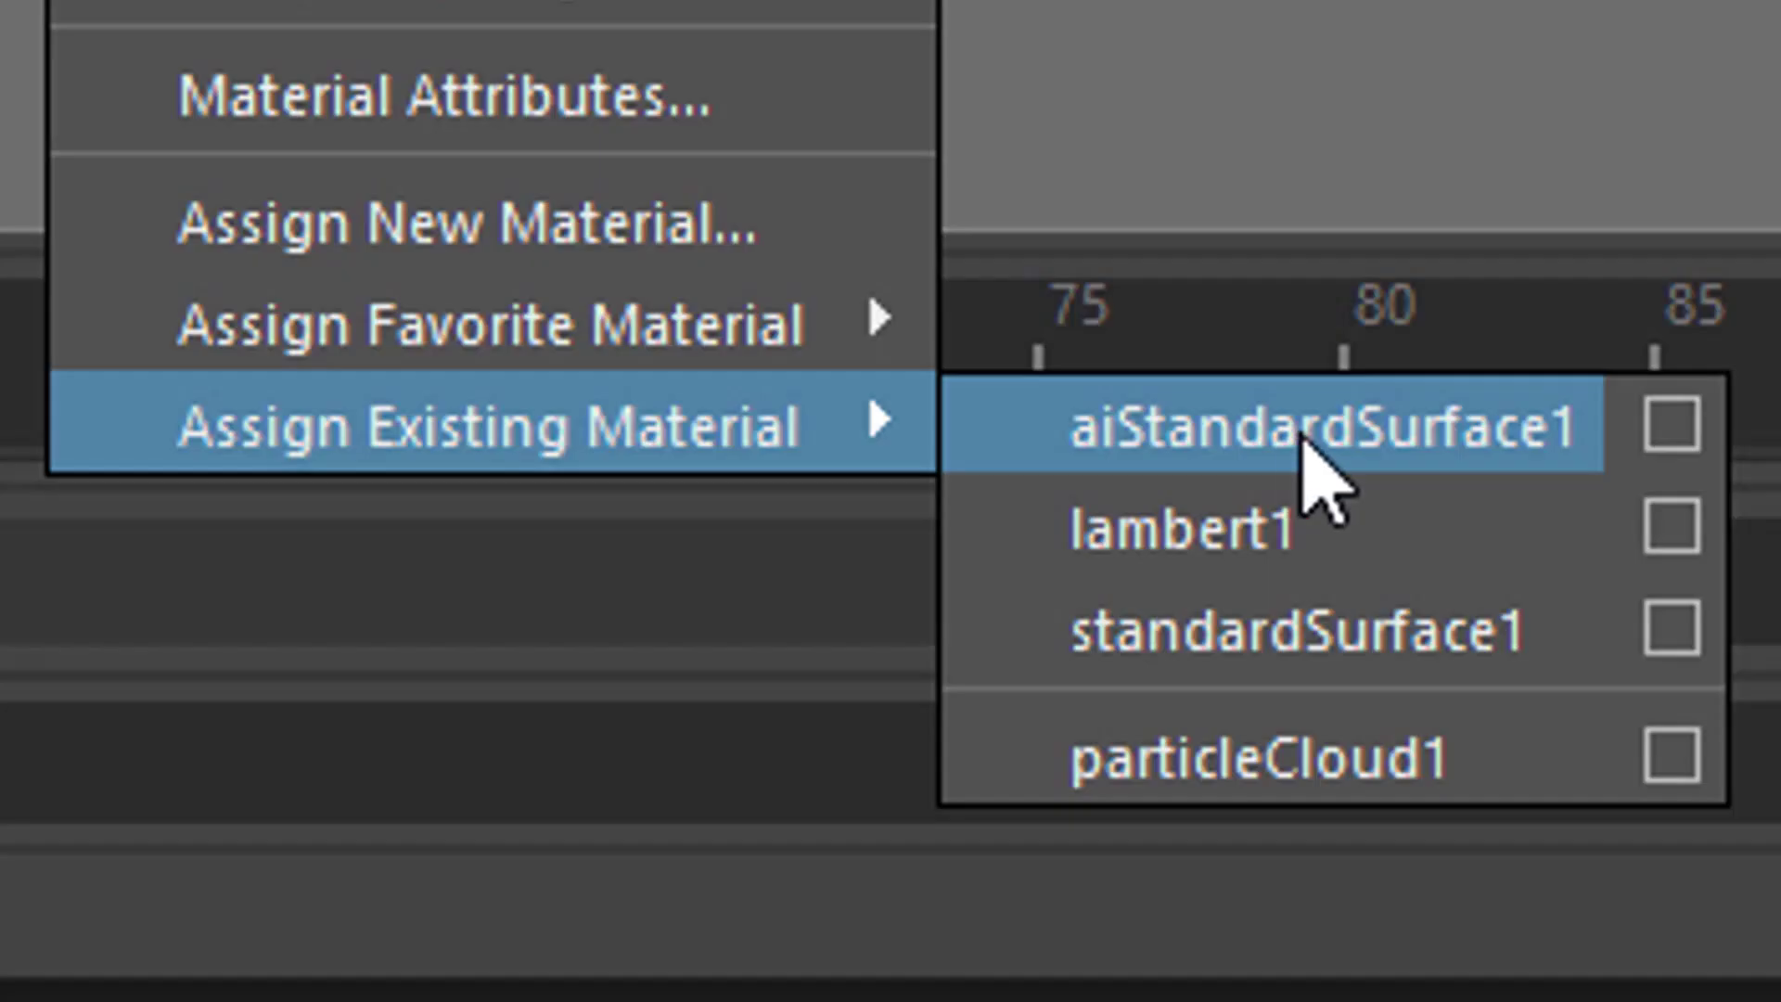
{"action": "right_click_drag", "start_coordinate": [1302, 436], "coordinate": [1346, 557]}
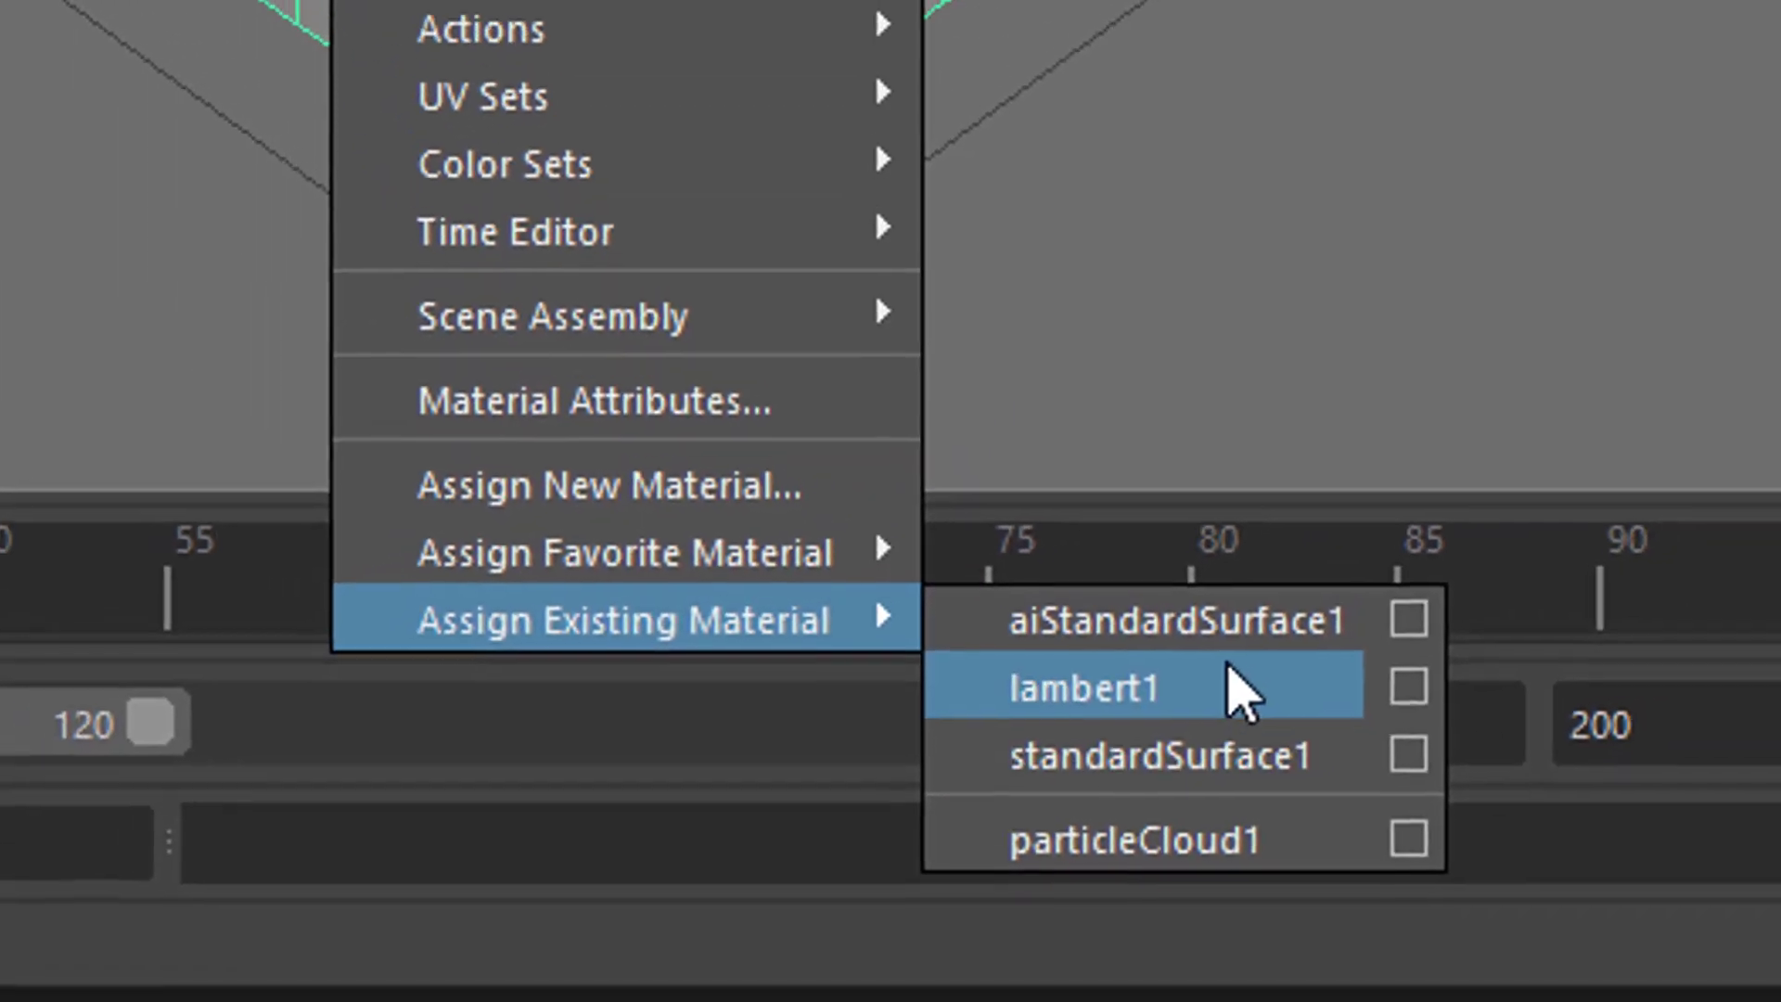
{"action": "right_click_drag", "start_coordinate": [1230, 664], "coordinate": [1227, 640]}
{"action": "right_click_drag", "start_coordinate": [1087, 785], "coordinate": [1087, 786]}
{"action": "right_click_drag", "start_coordinate": [1010, 882], "coordinate": [1006, 878]}
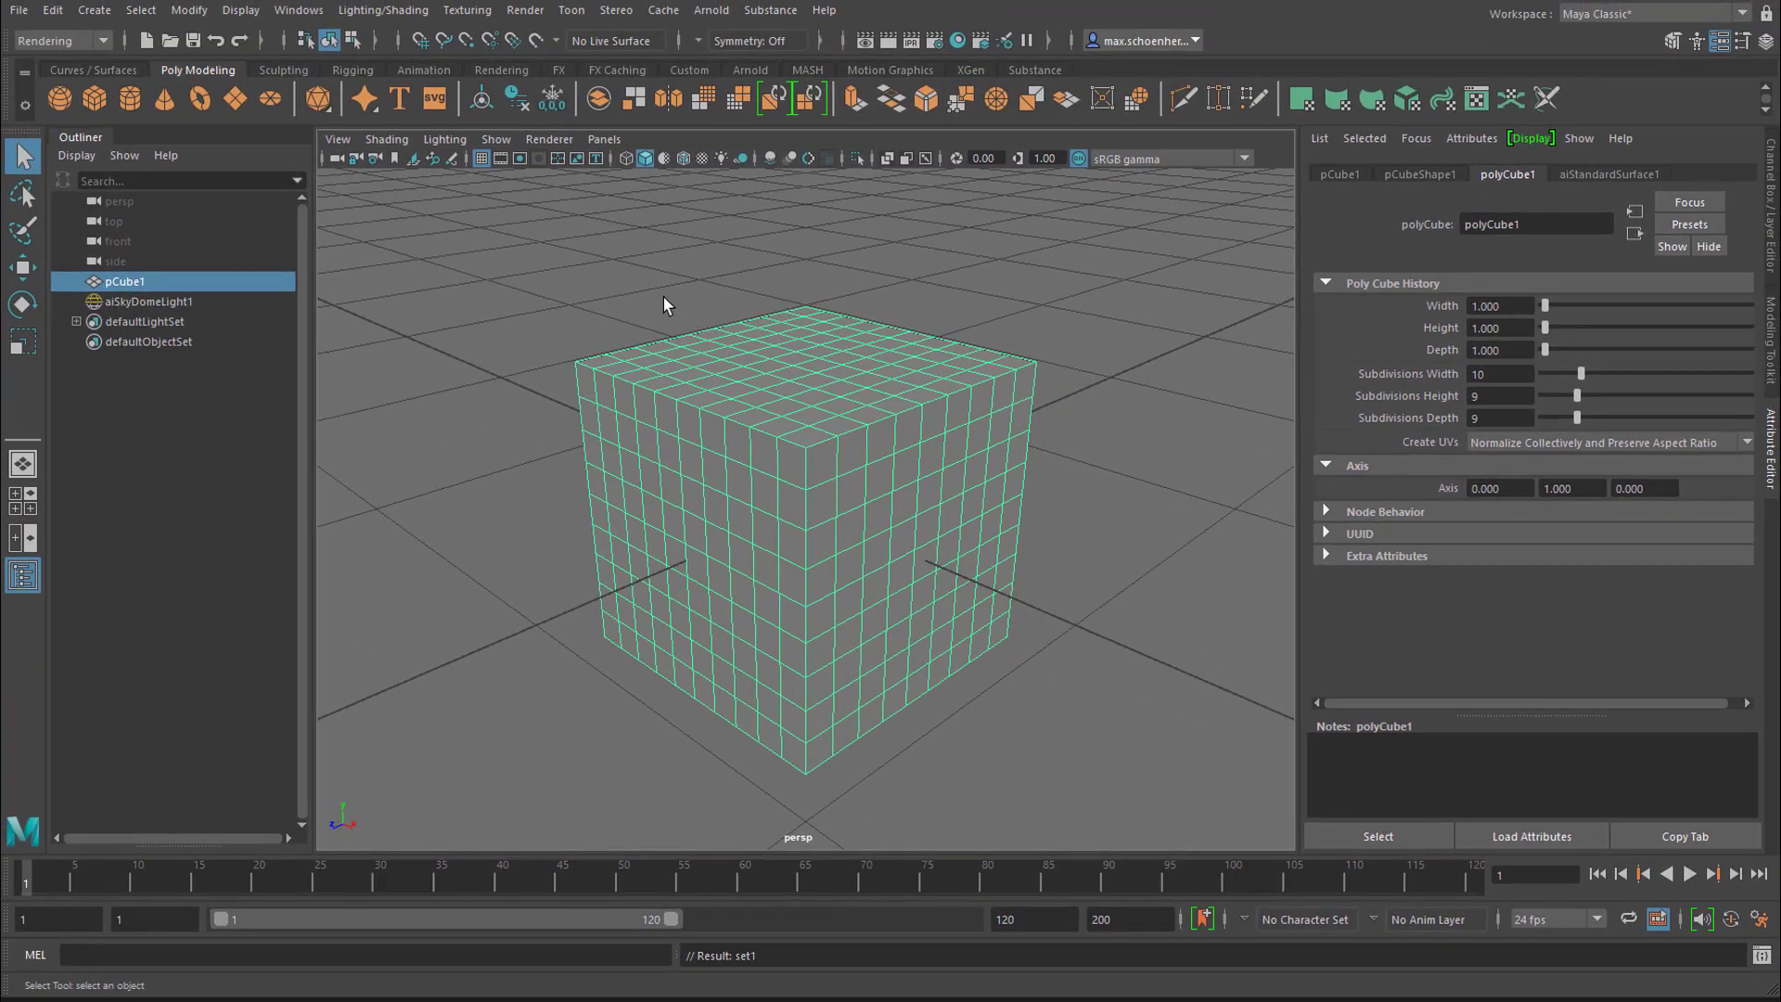
Step: Show textures in the viewport, deselect the cube and orbit to look down on it
{"action": "left_click", "coordinate": [704, 159]}
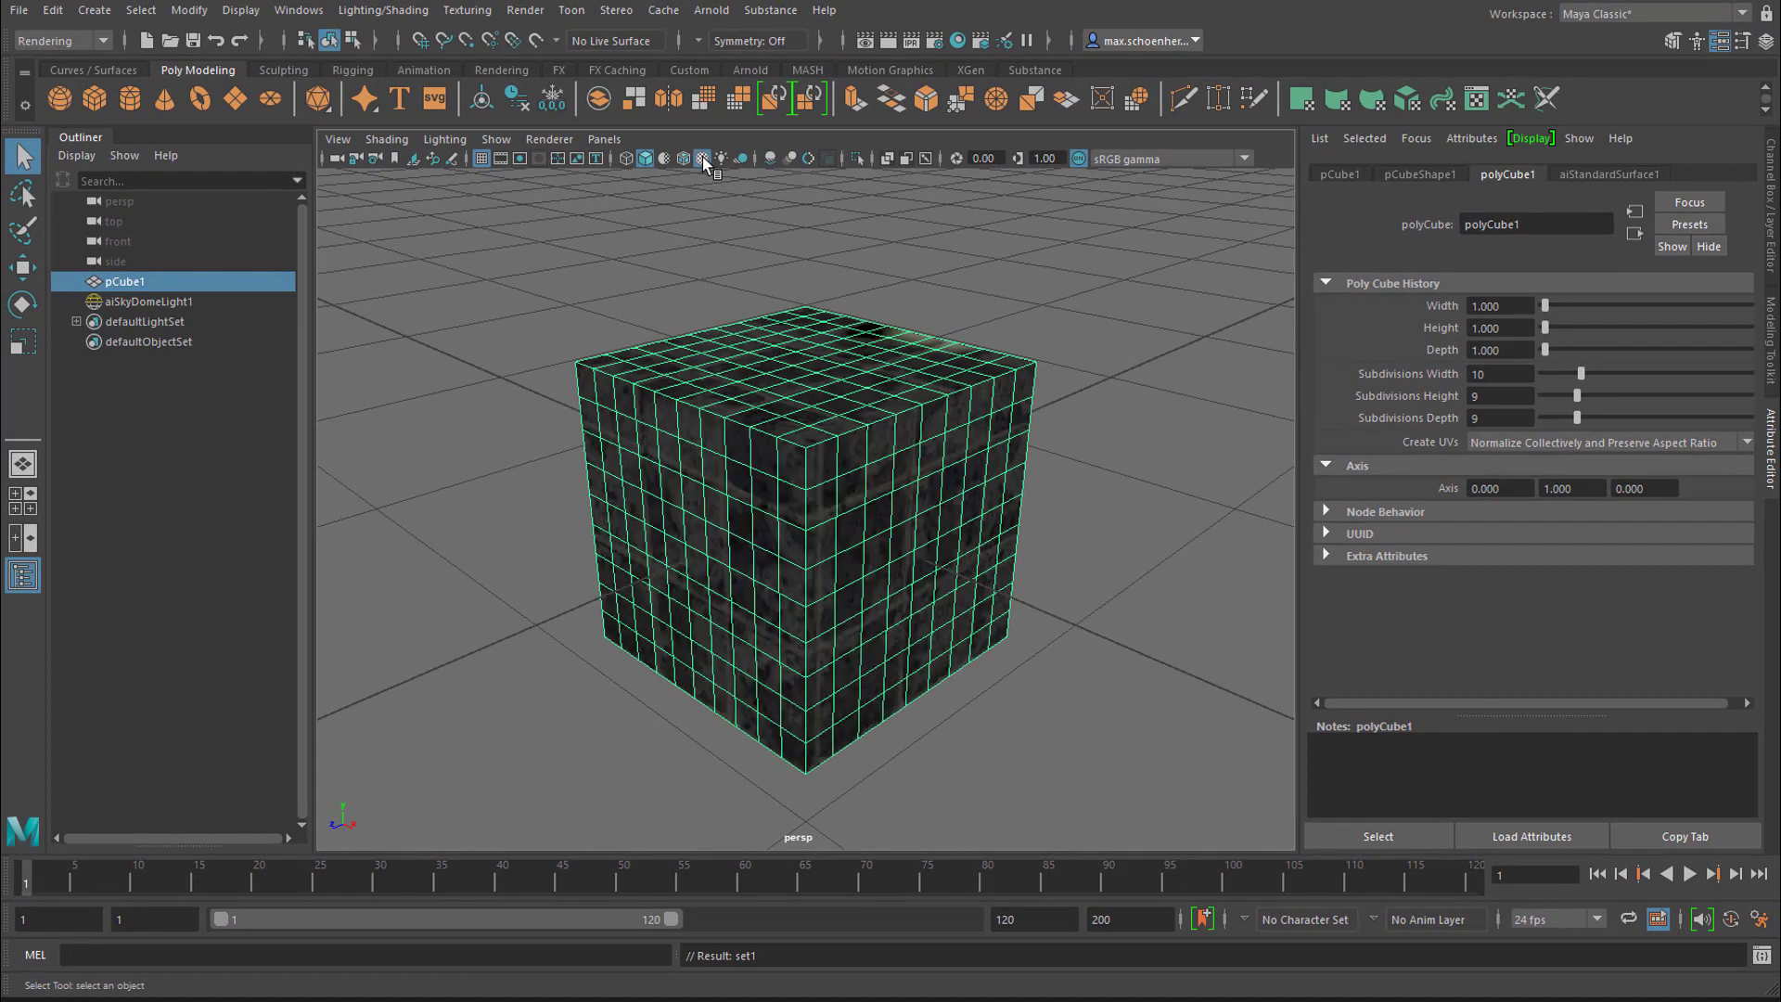
{"action": "left_click", "coordinate": [259, 604]}
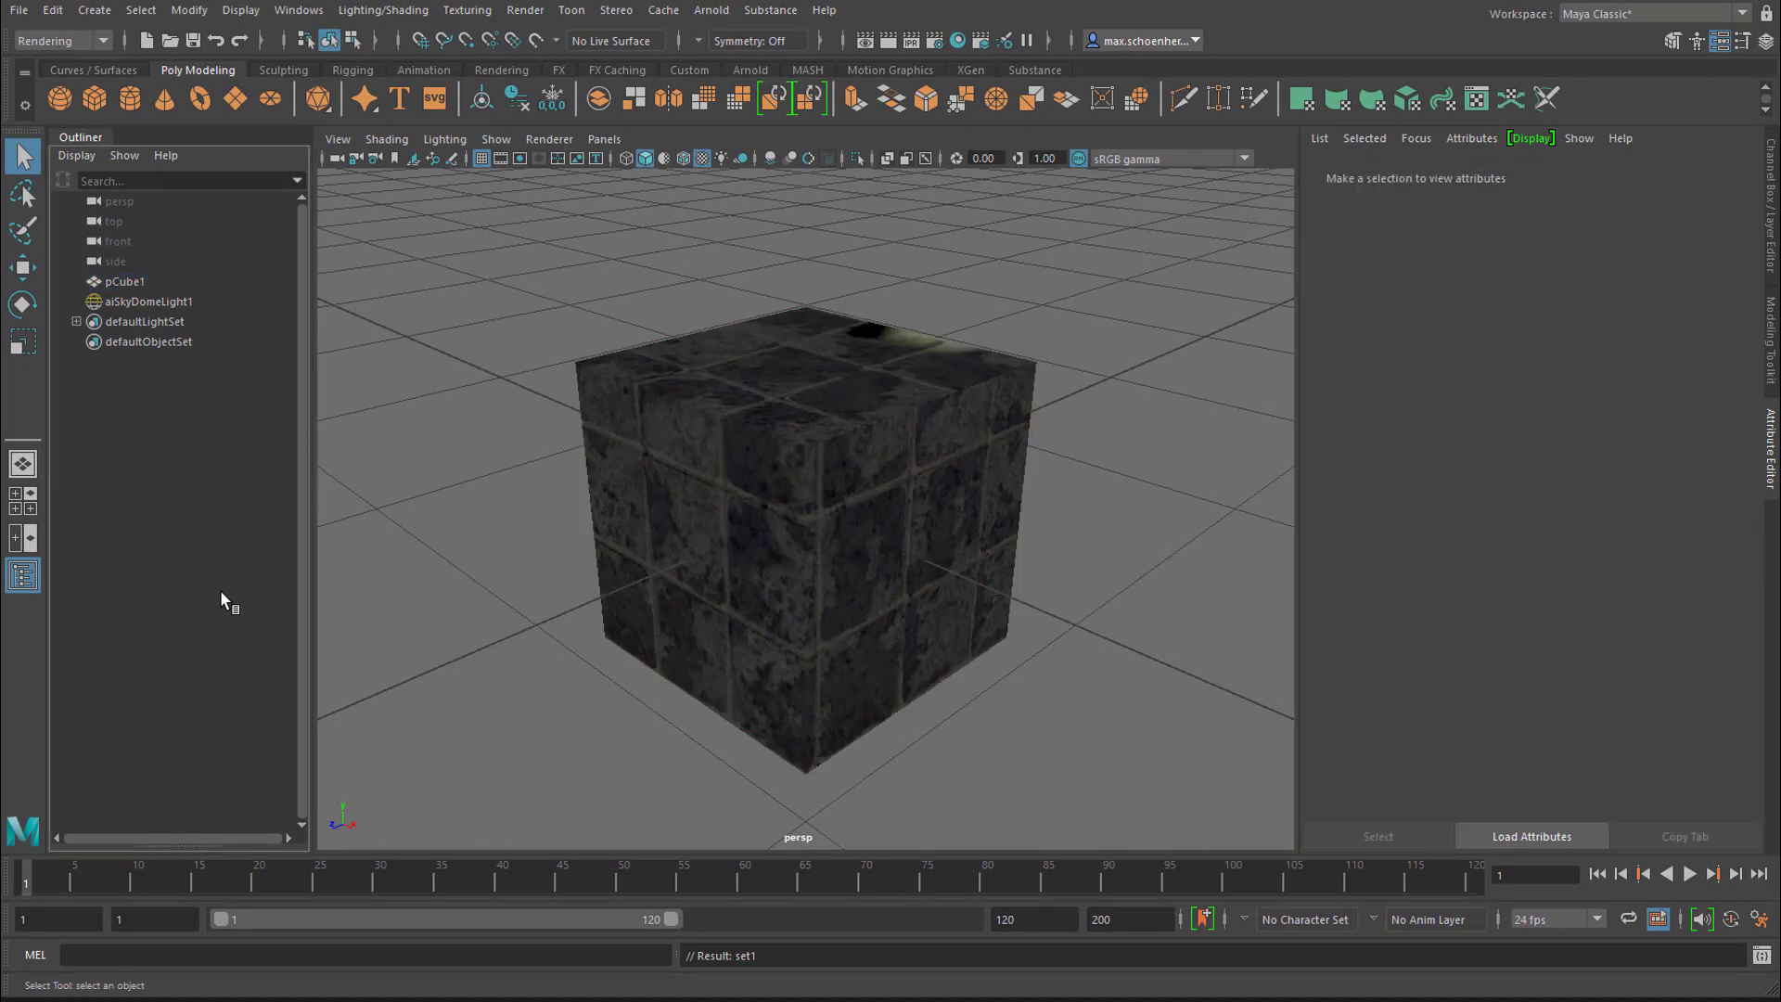
{"action": "mouse_move", "coordinate": [737, 584]}
{"action": "left_mouse_down", "text": "alt"}
{"action": "mouse_move", "coordinate": [747, 650]}
{"action": "mouse_move", "coordinate": [656, 557]}
{"action": "mouse_move", "coordinate": [871, 581]}
{"action": "mouse_move", "coordinate": [779, 557]}
{"action": "mouse_move", "coordinate": [764, 571]}
{"action": "left_mouse_up", "text": "alt"}
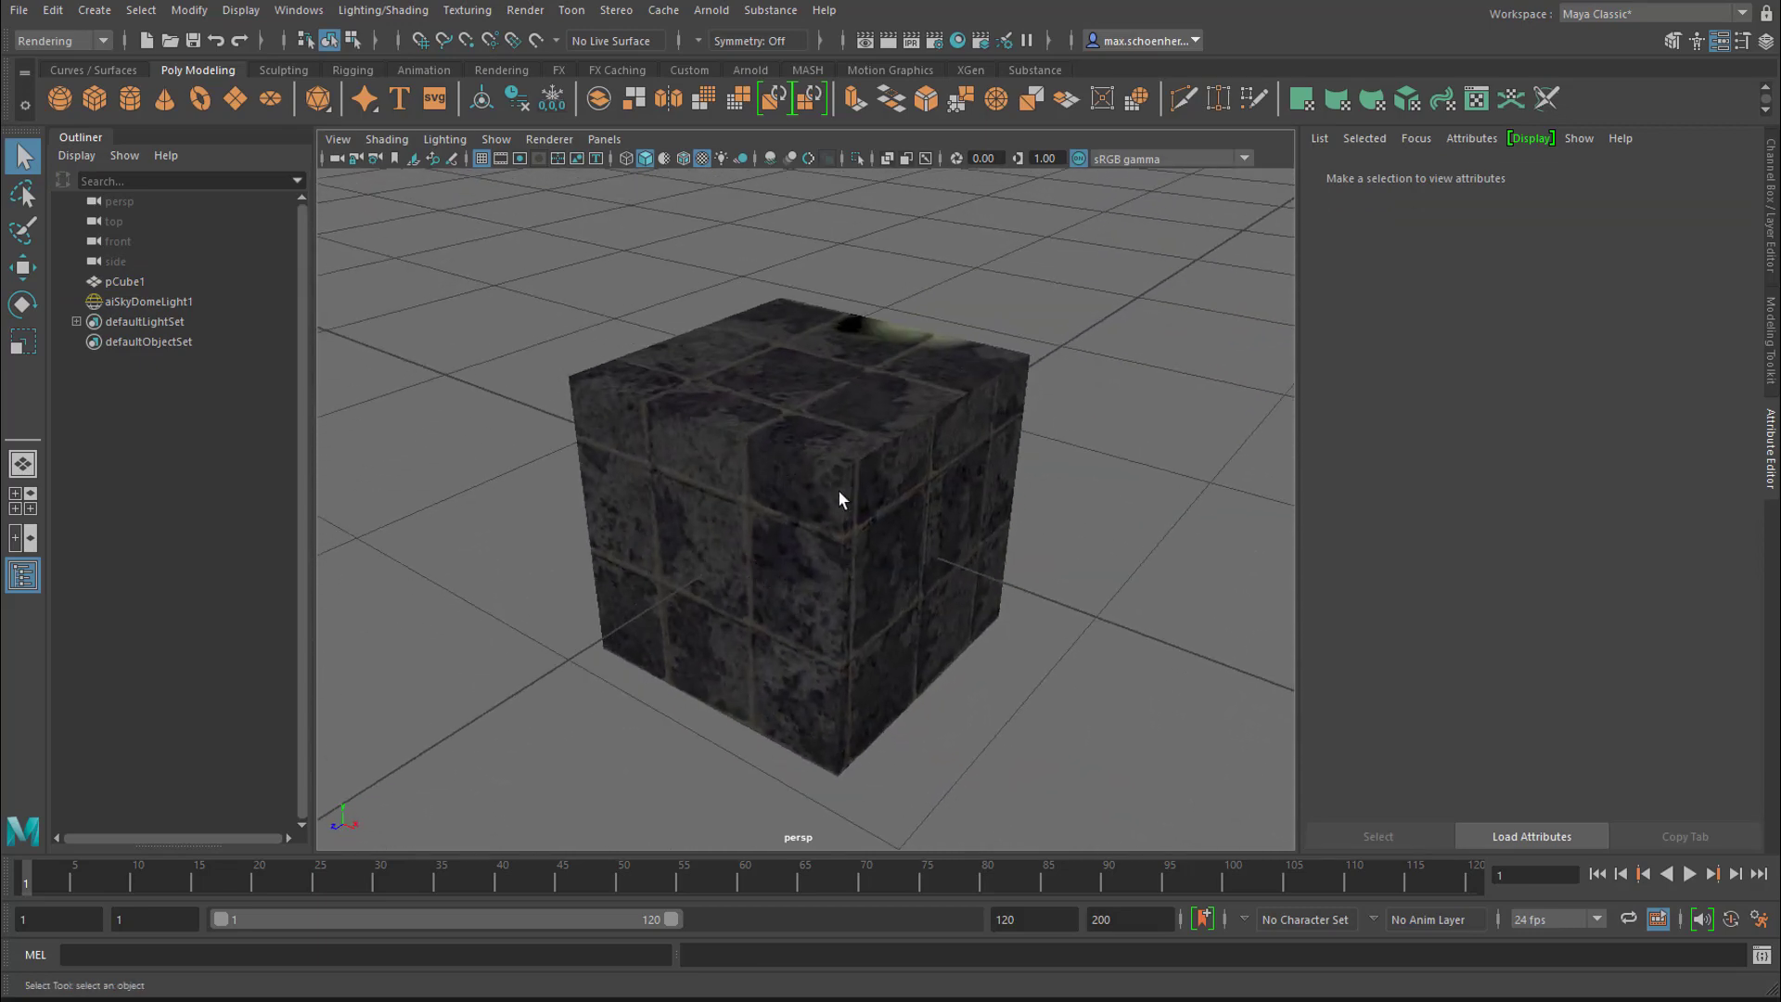
Step: Render the textured cube with Arnold, then close the RenderView
{"action": "left_click", "coordinate": [710, 10]}
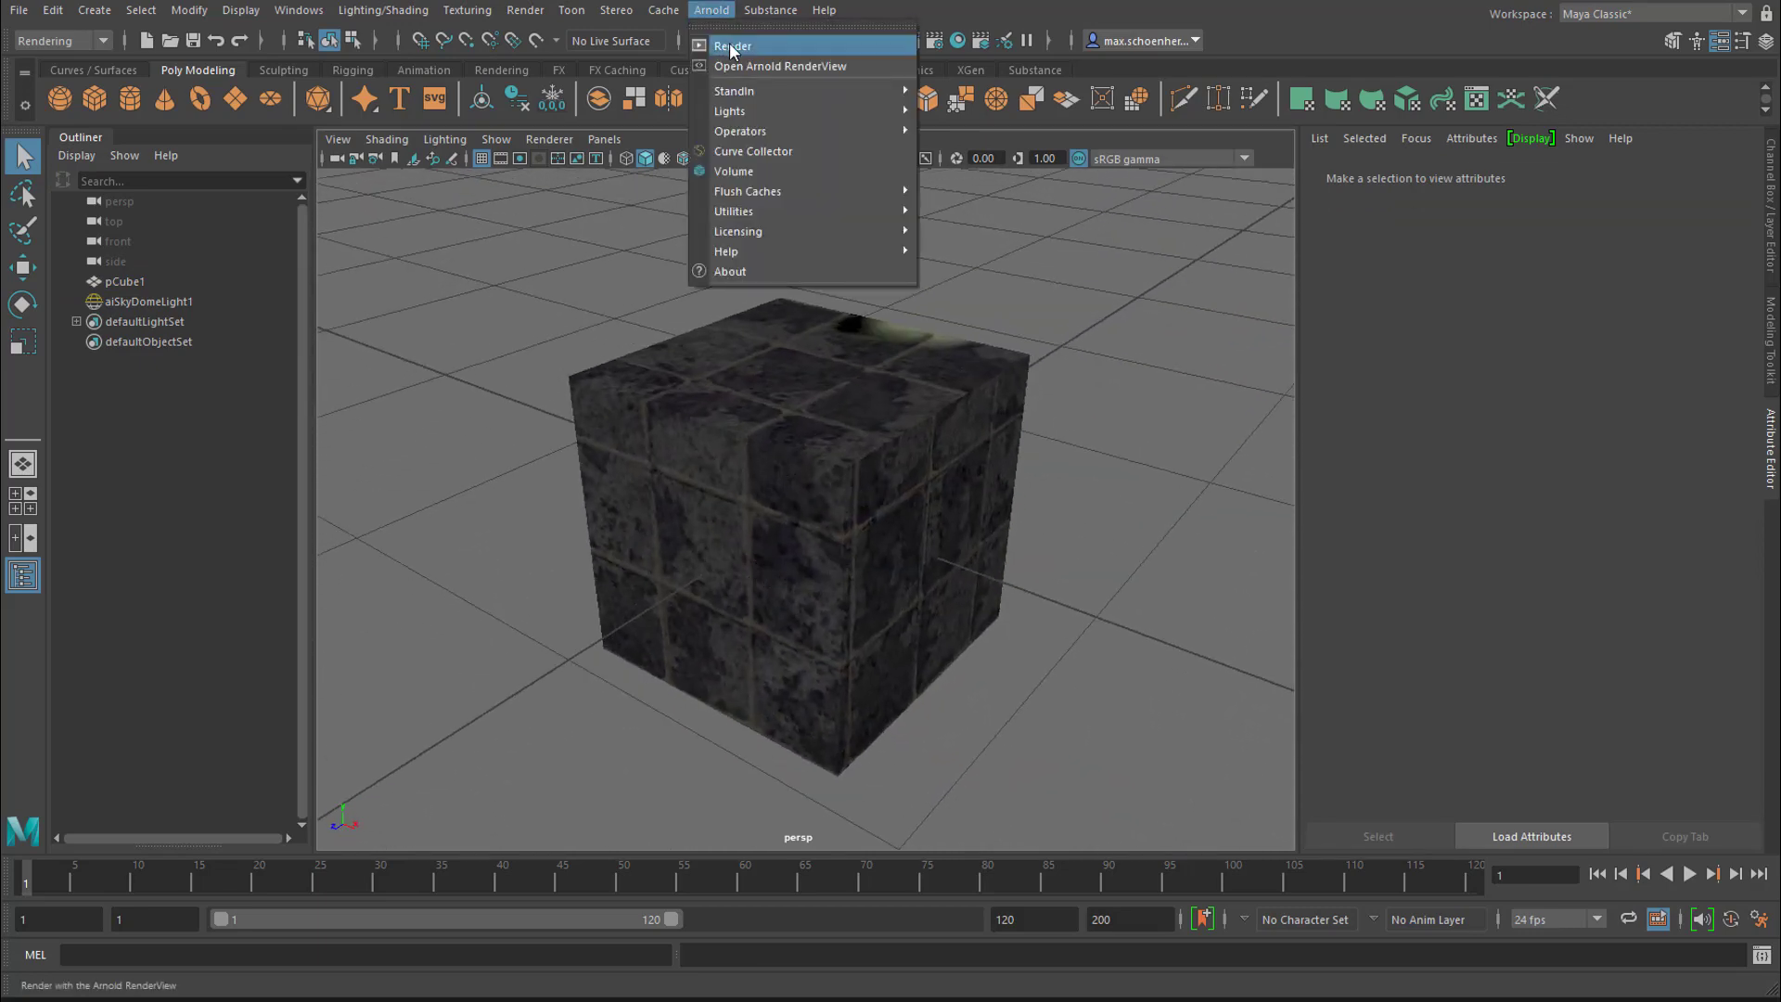
{"action": "left_click", "coordinate": [733, 48]}
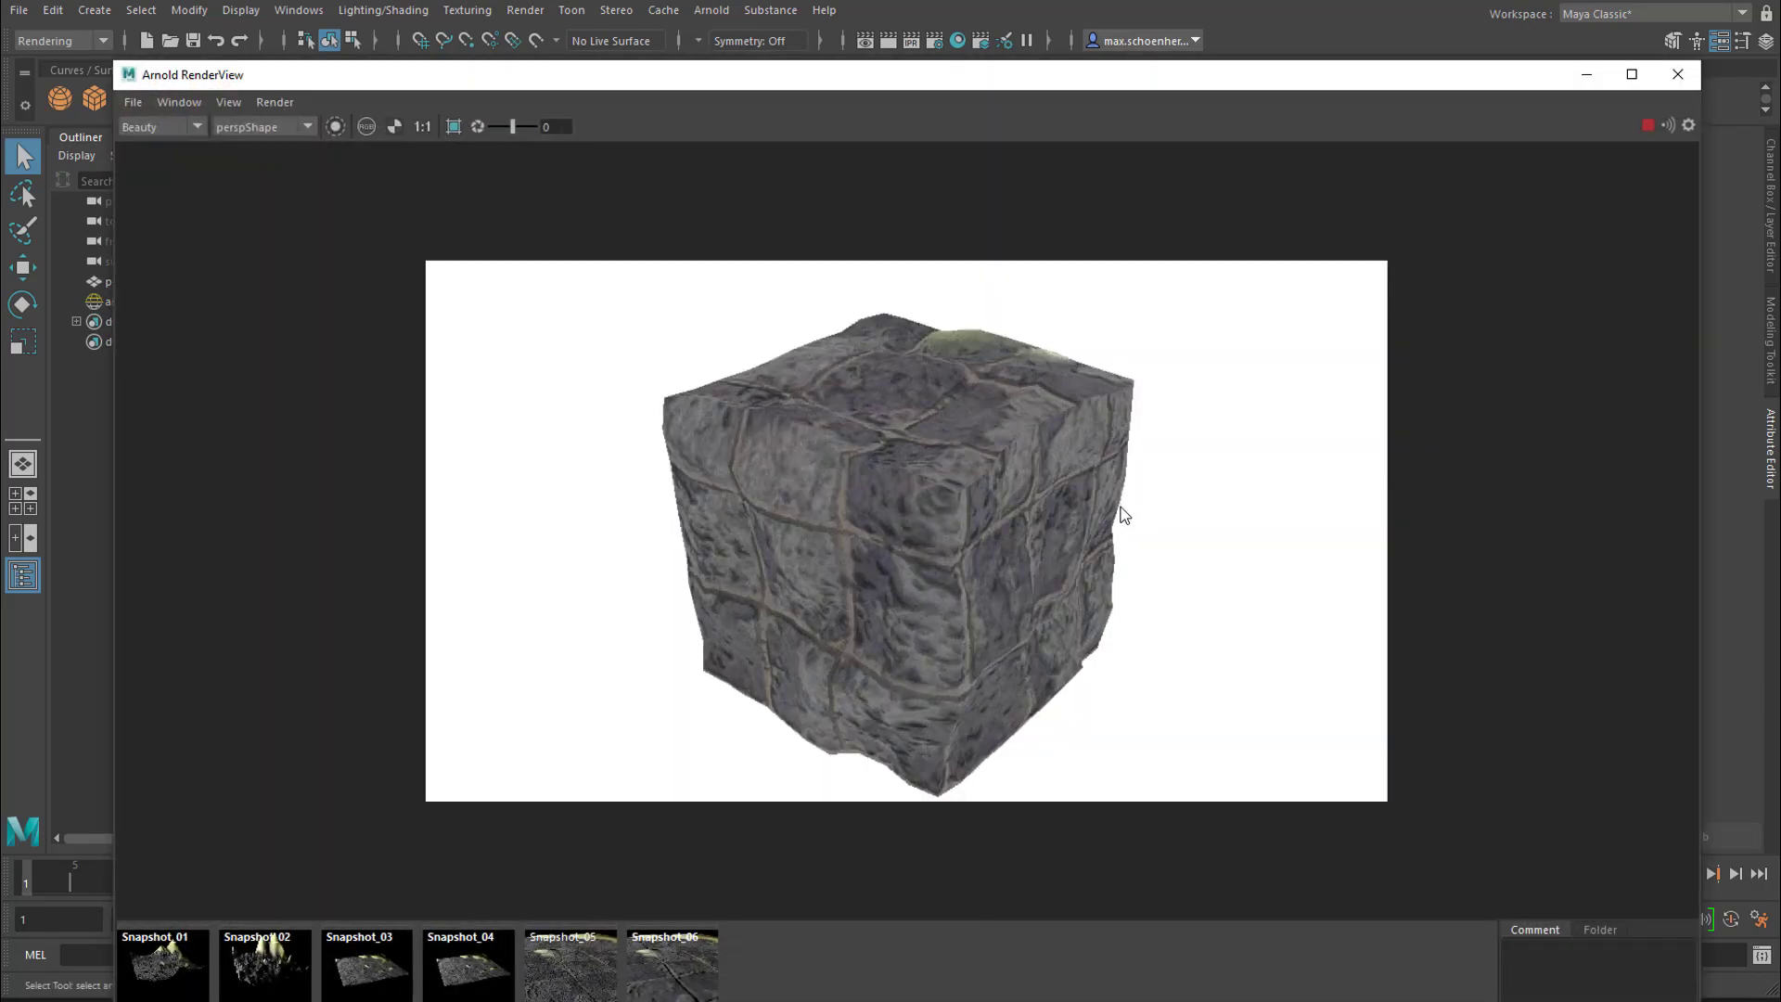
{"action": "left_click", "coordinate": [1684, 78]}
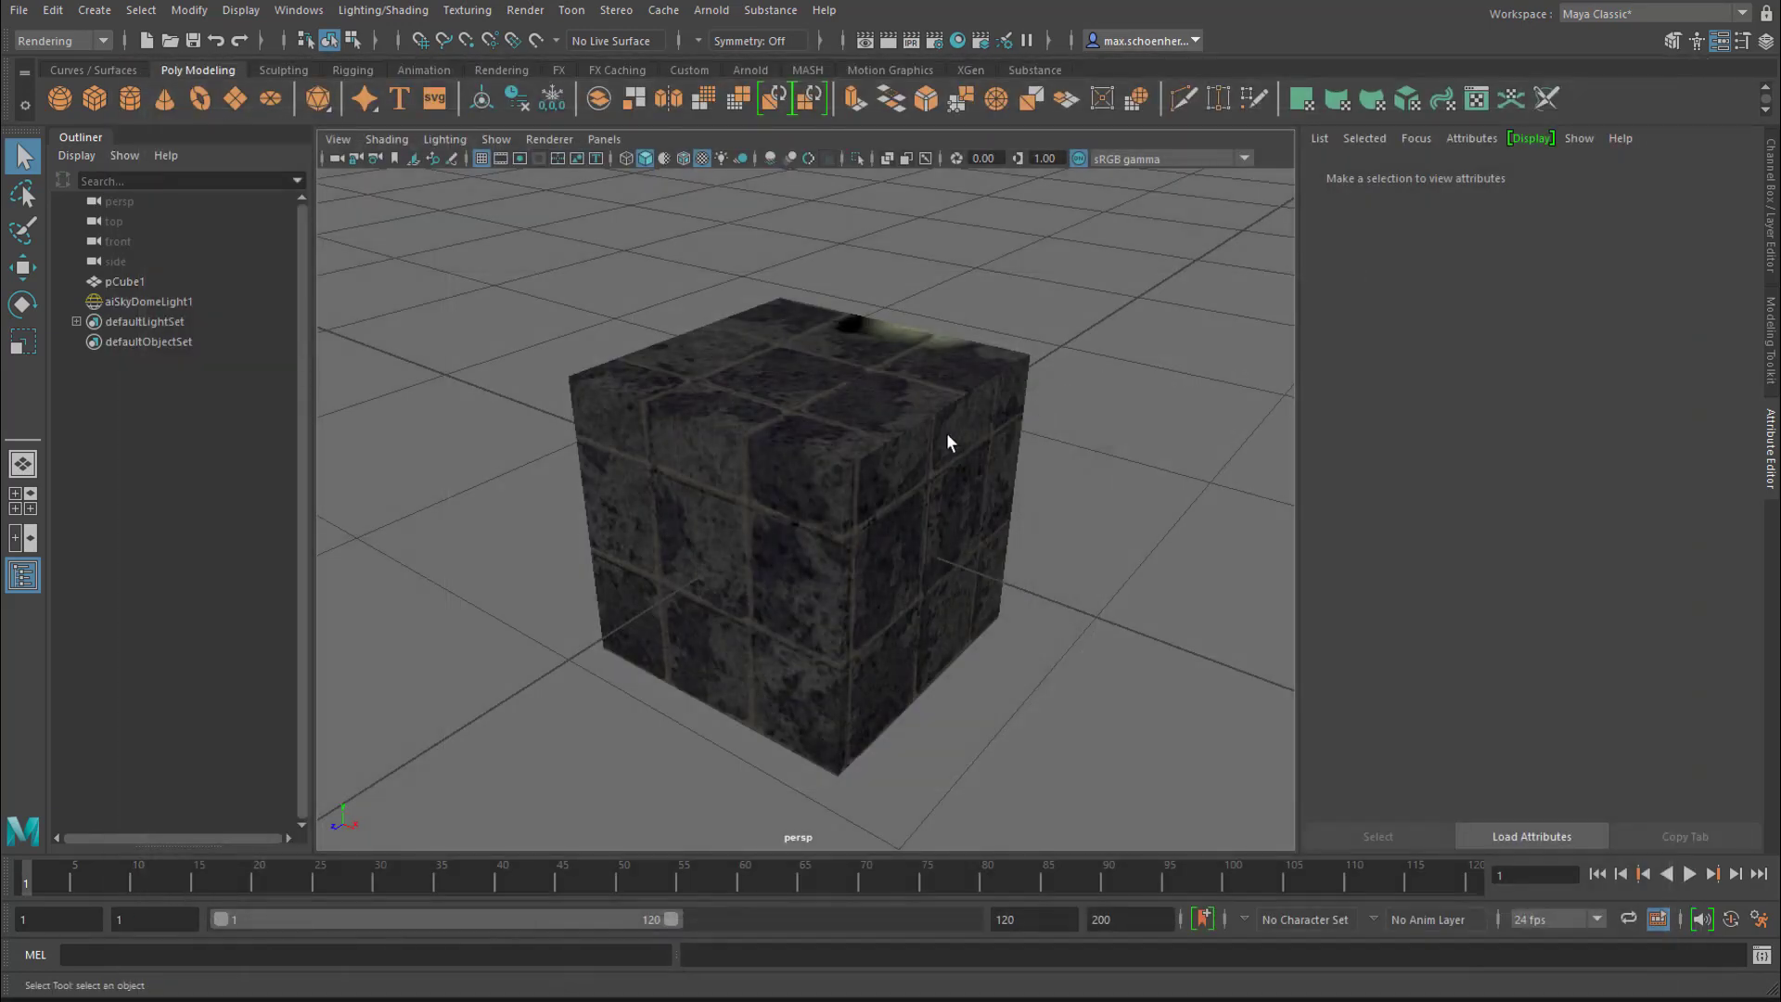
Step: Zoom in on the cube's top and render the close-up in Arnold
{"action": "scroll", "coordinate": [906, 458], "scroll_direction": "up", "scroll_amount": 5}
{"action": "scroll", "coordinate": [914, 509], "scroll_direction": "up", "scroll_amount": 5}
{"action": "left_click", "coordinate": [708, 11]}
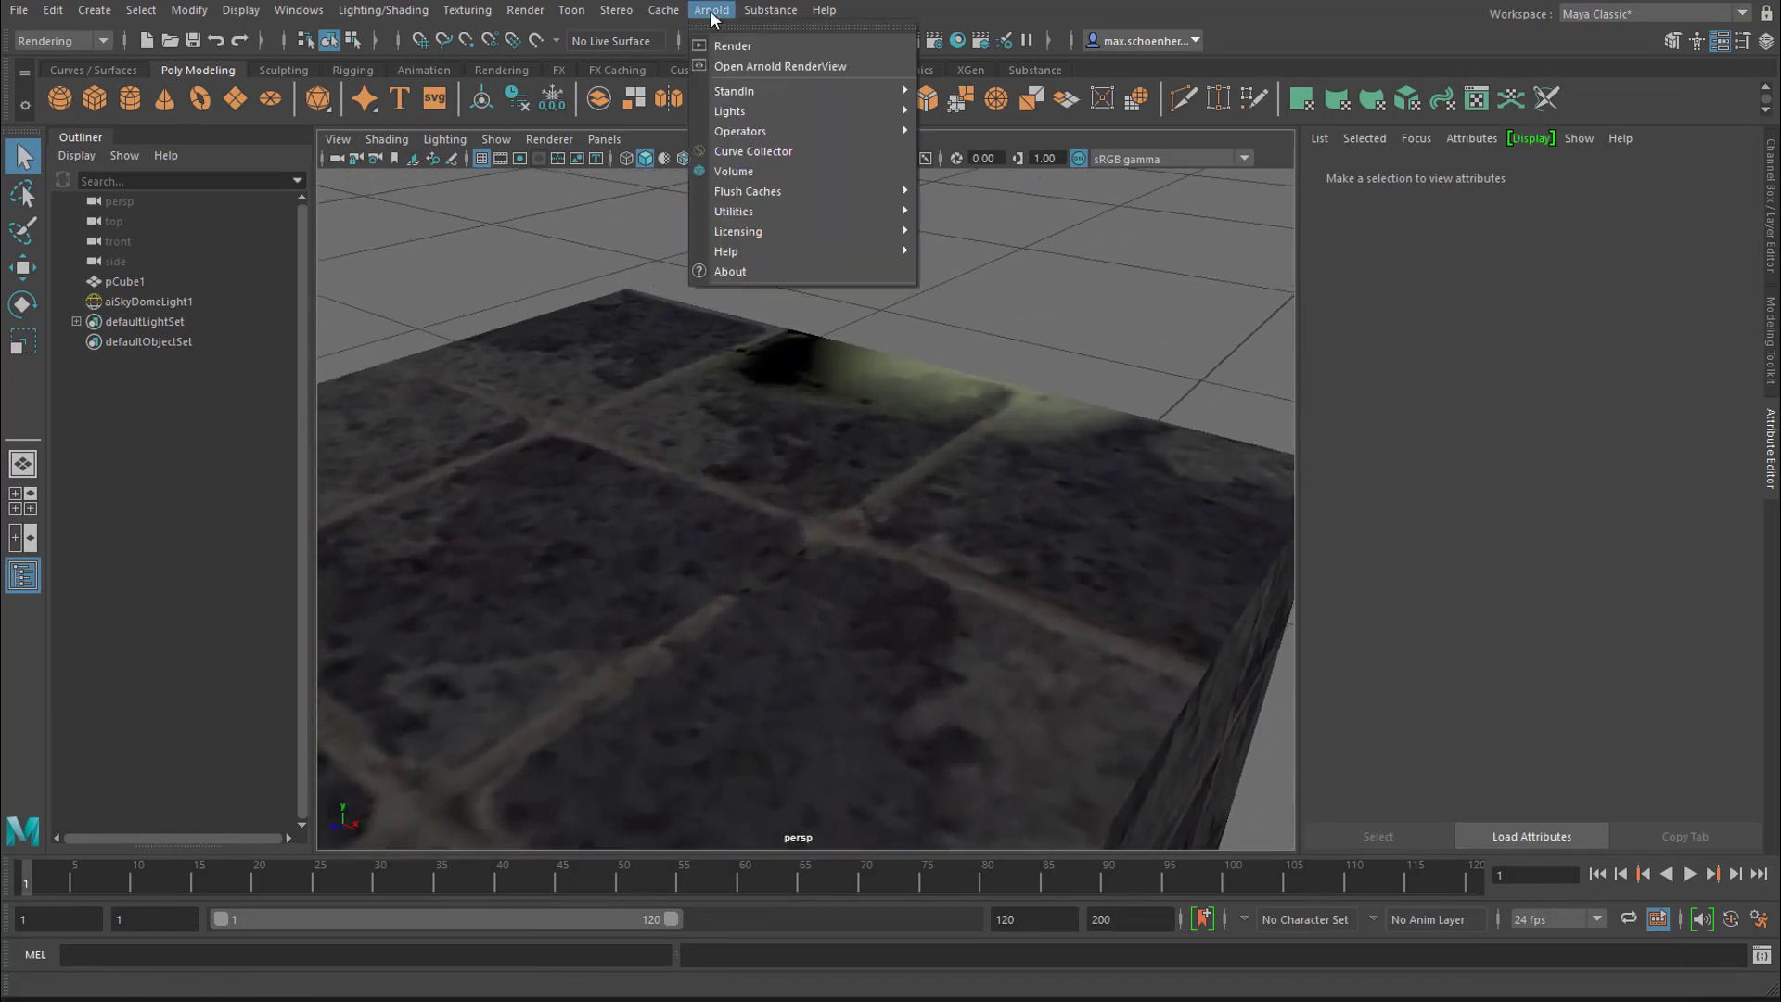
{"action": "left_click", "coordinate": [730, 45]}
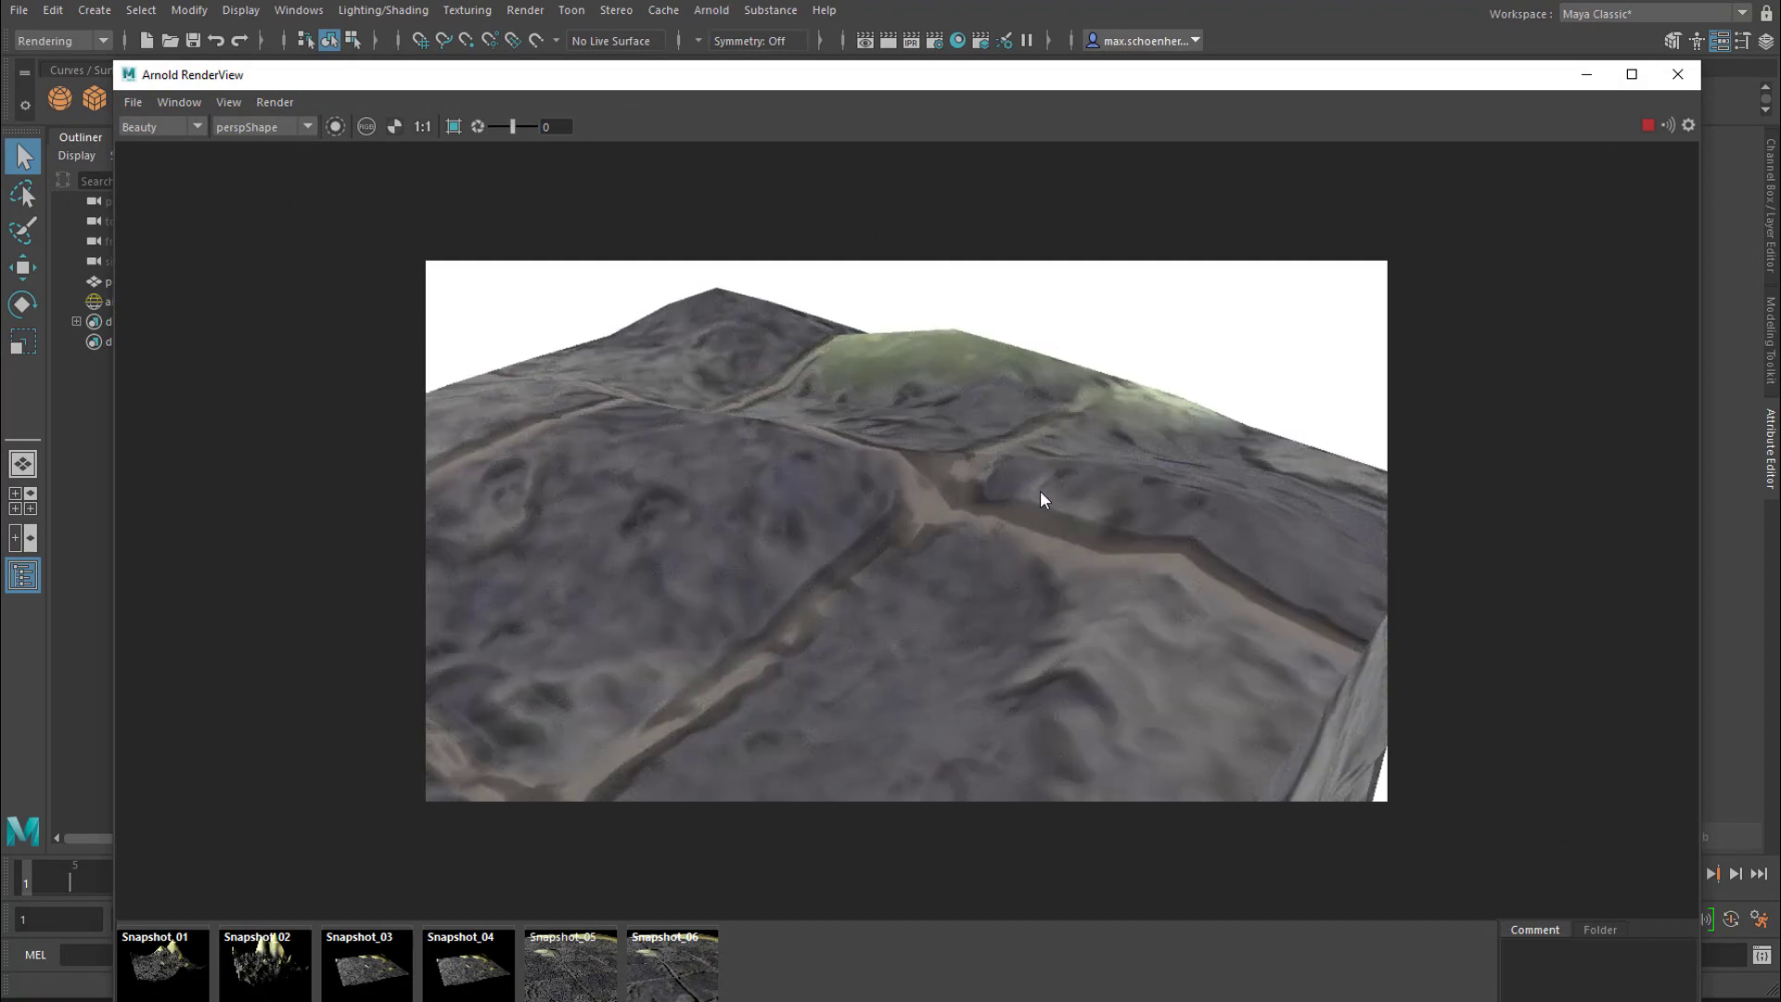
{"action": "left_click", "coordinate": [1678, 75]}
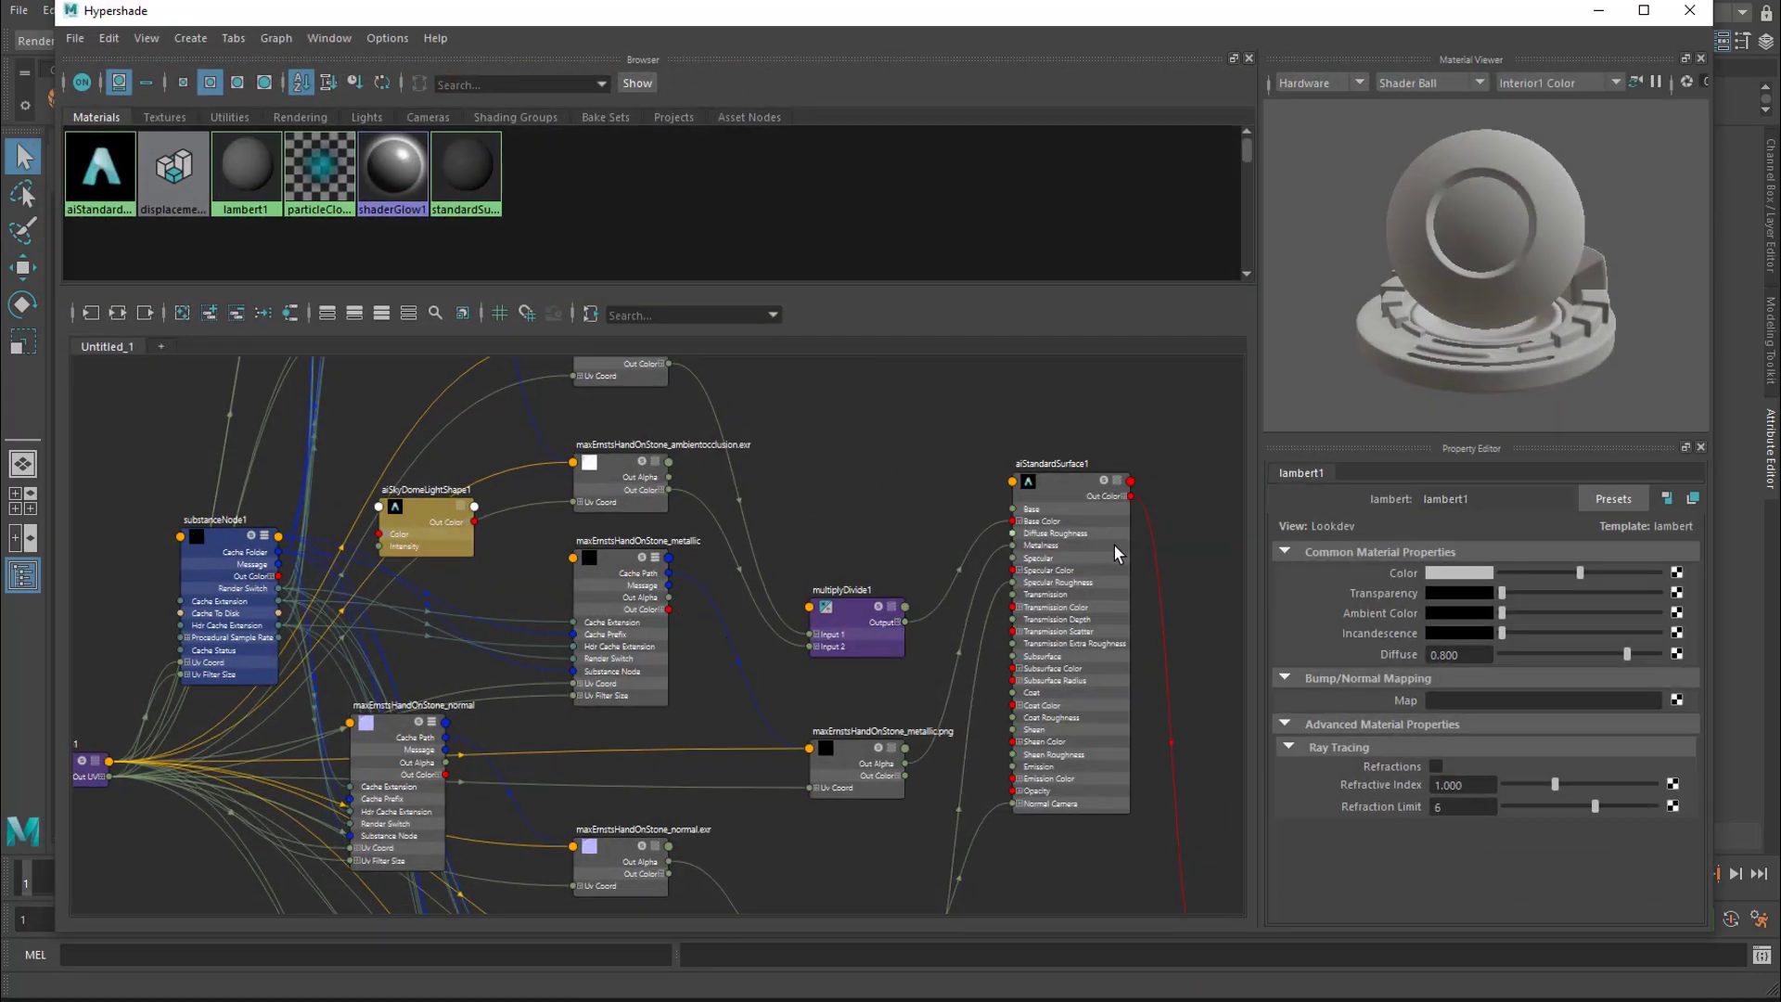
Step: Select aiStandardSurface1 to preview its stone-textured shader ball and settings
{"action": "left_click", "coordinate": [1062, 490]}
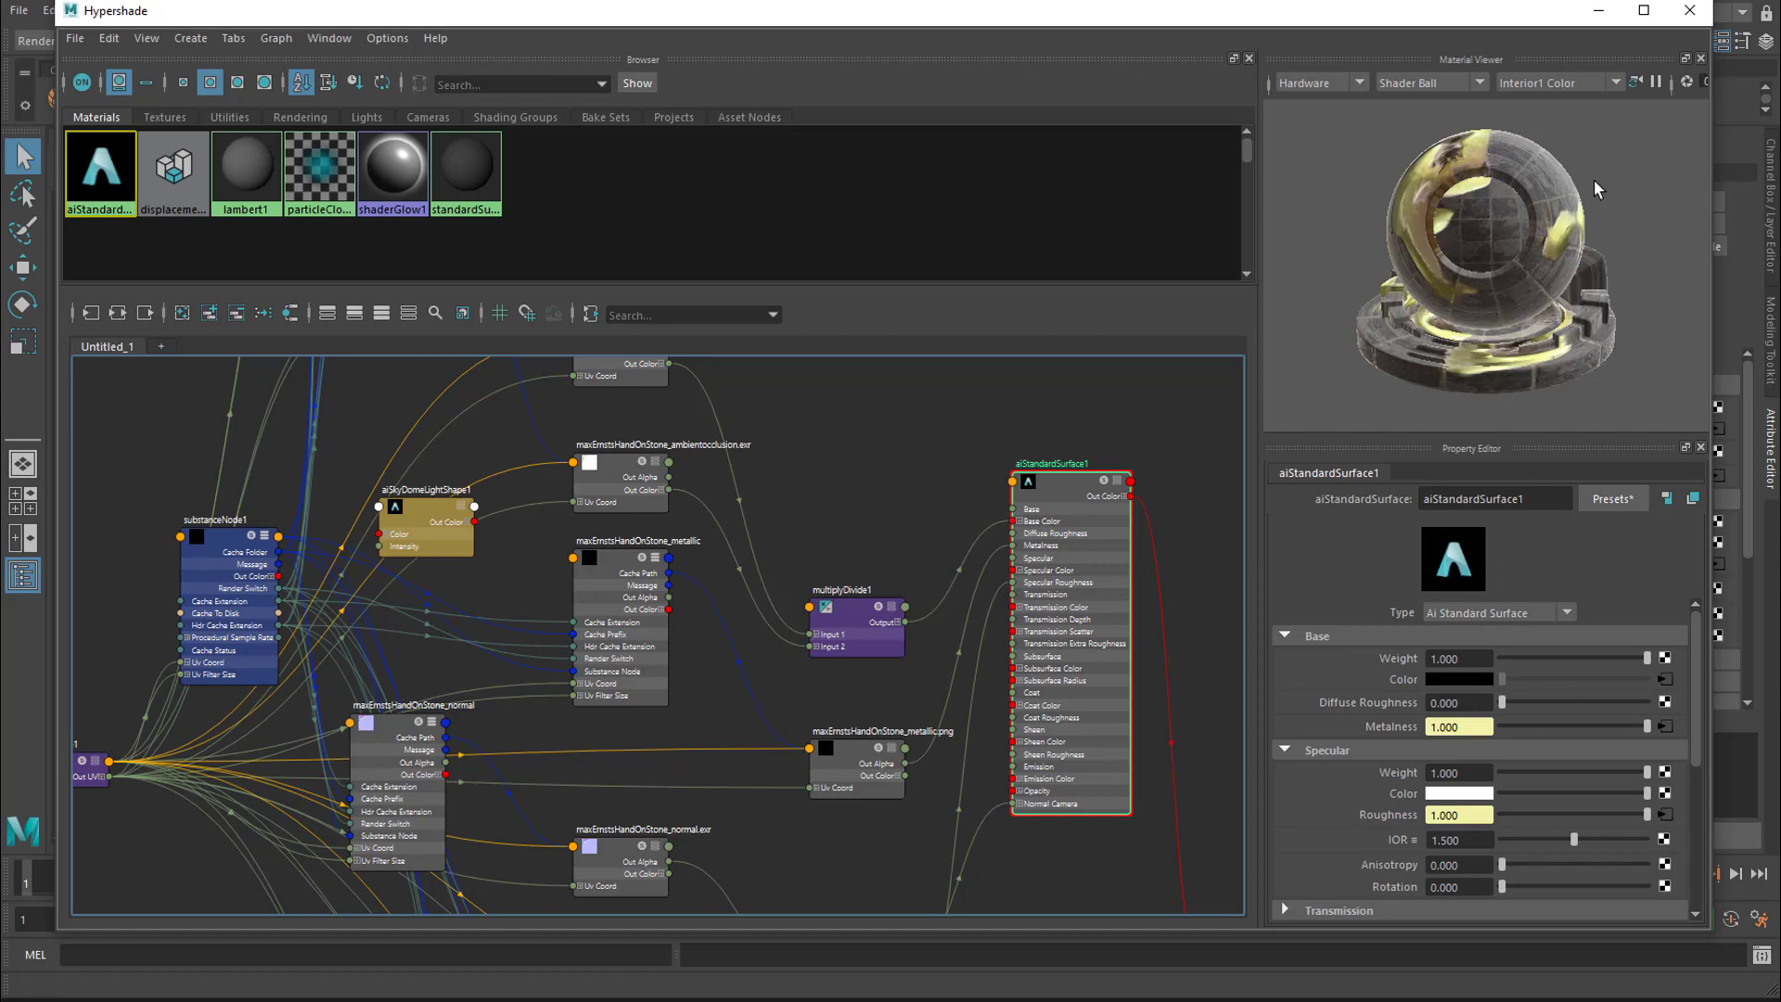
Step: Open the cube's material attributes and select displacementShader1's Scale value of 1.000
{"action": "left_click", "coordinate": [1600, 13]}
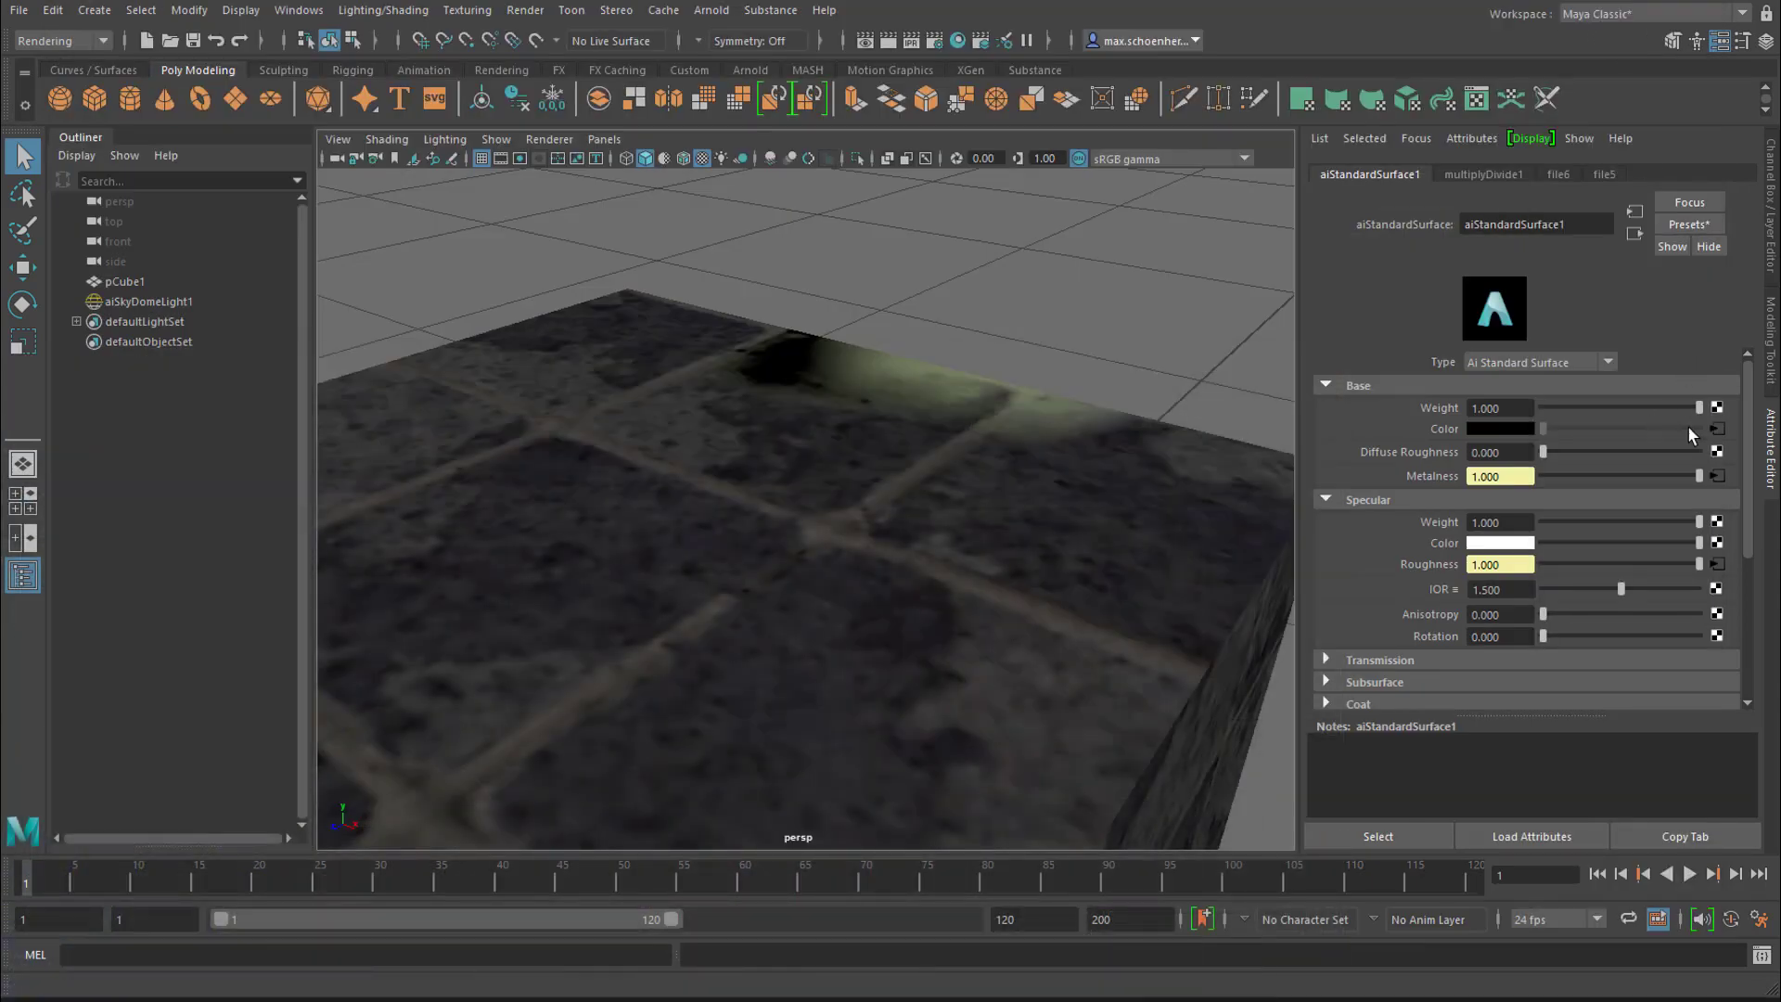
{"action": "right_click", "coordinate": [740, 405]}
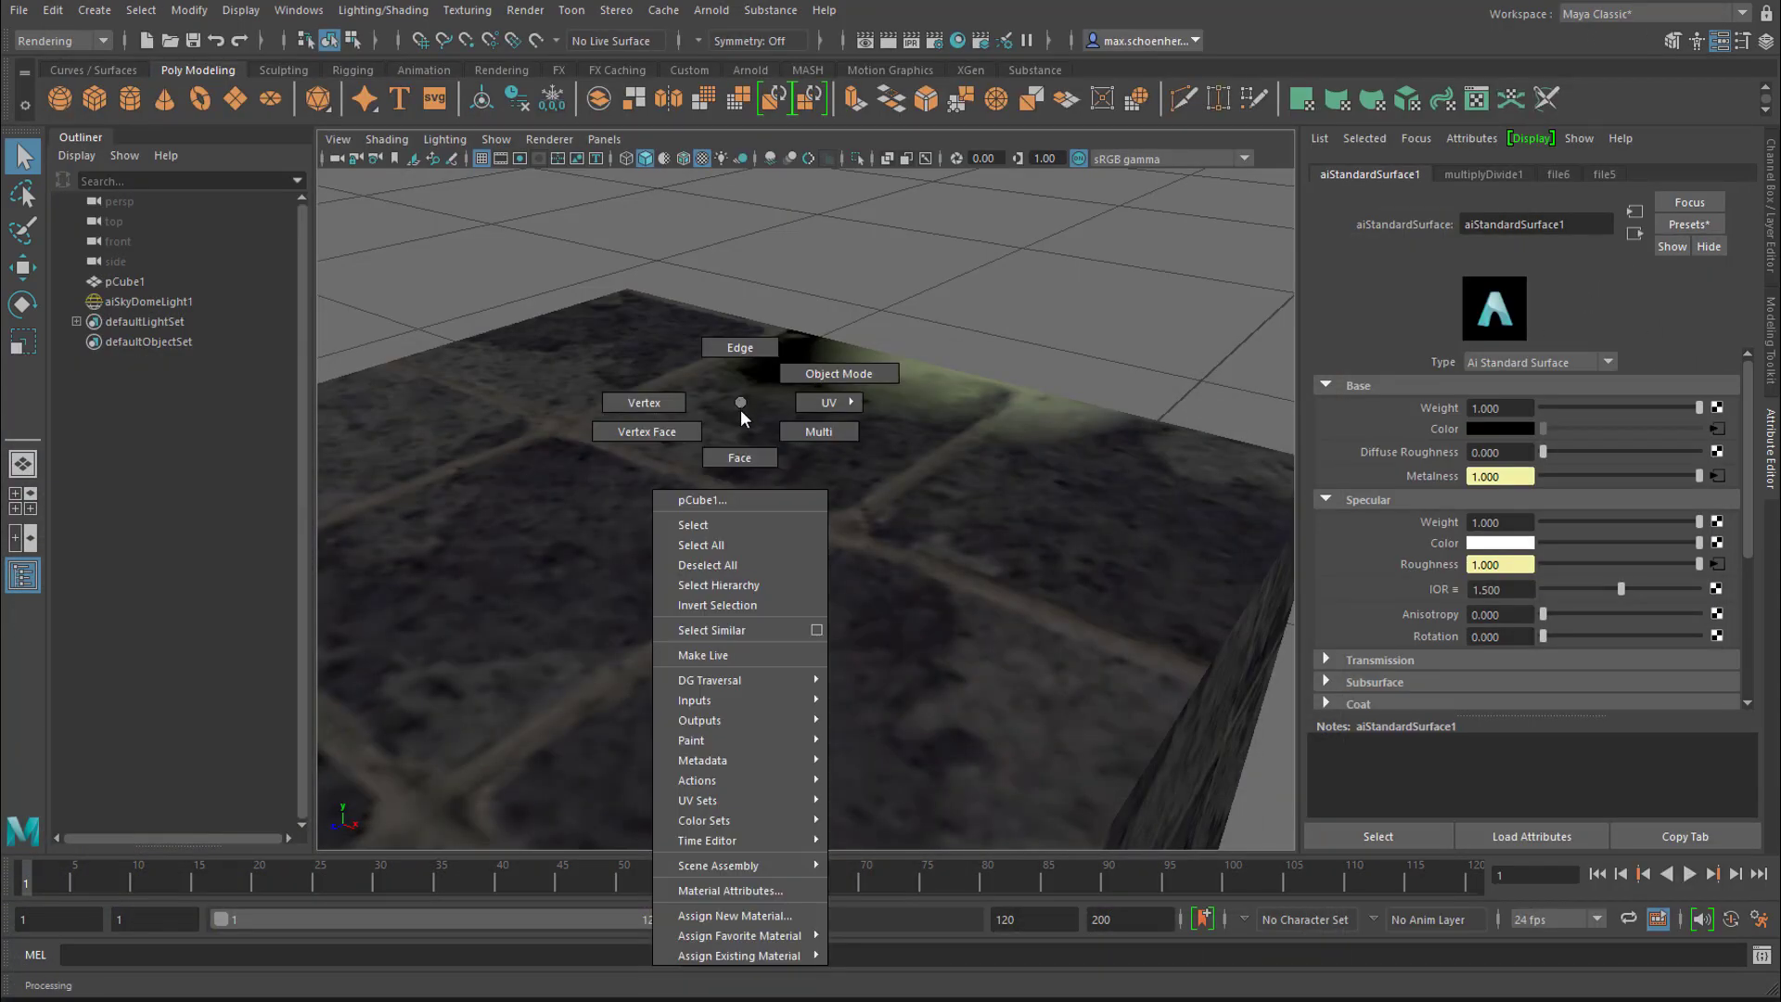
{"action": "left_click", "coordinate": [789, 890]}
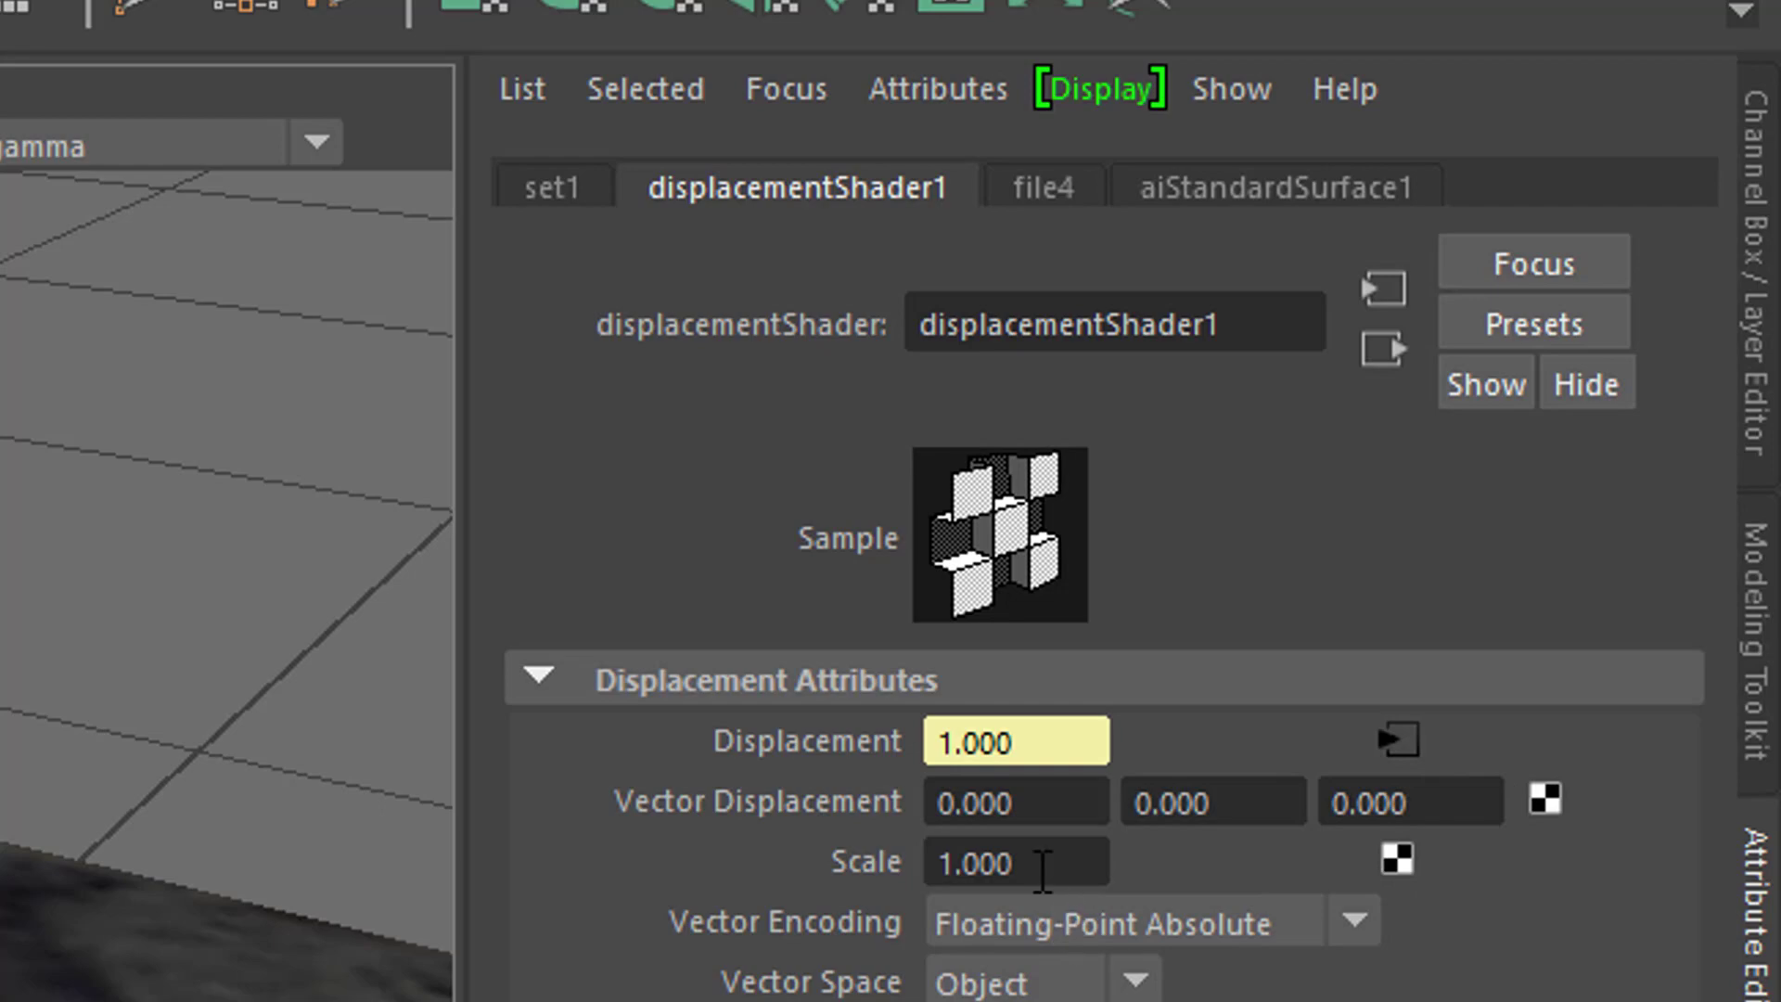
{"action": "left_click", "coordinate": [1041, 872]}
{"action": "left_click_drag", "start_coordinate": [1015, 867], "coordinate": [922, 867]}
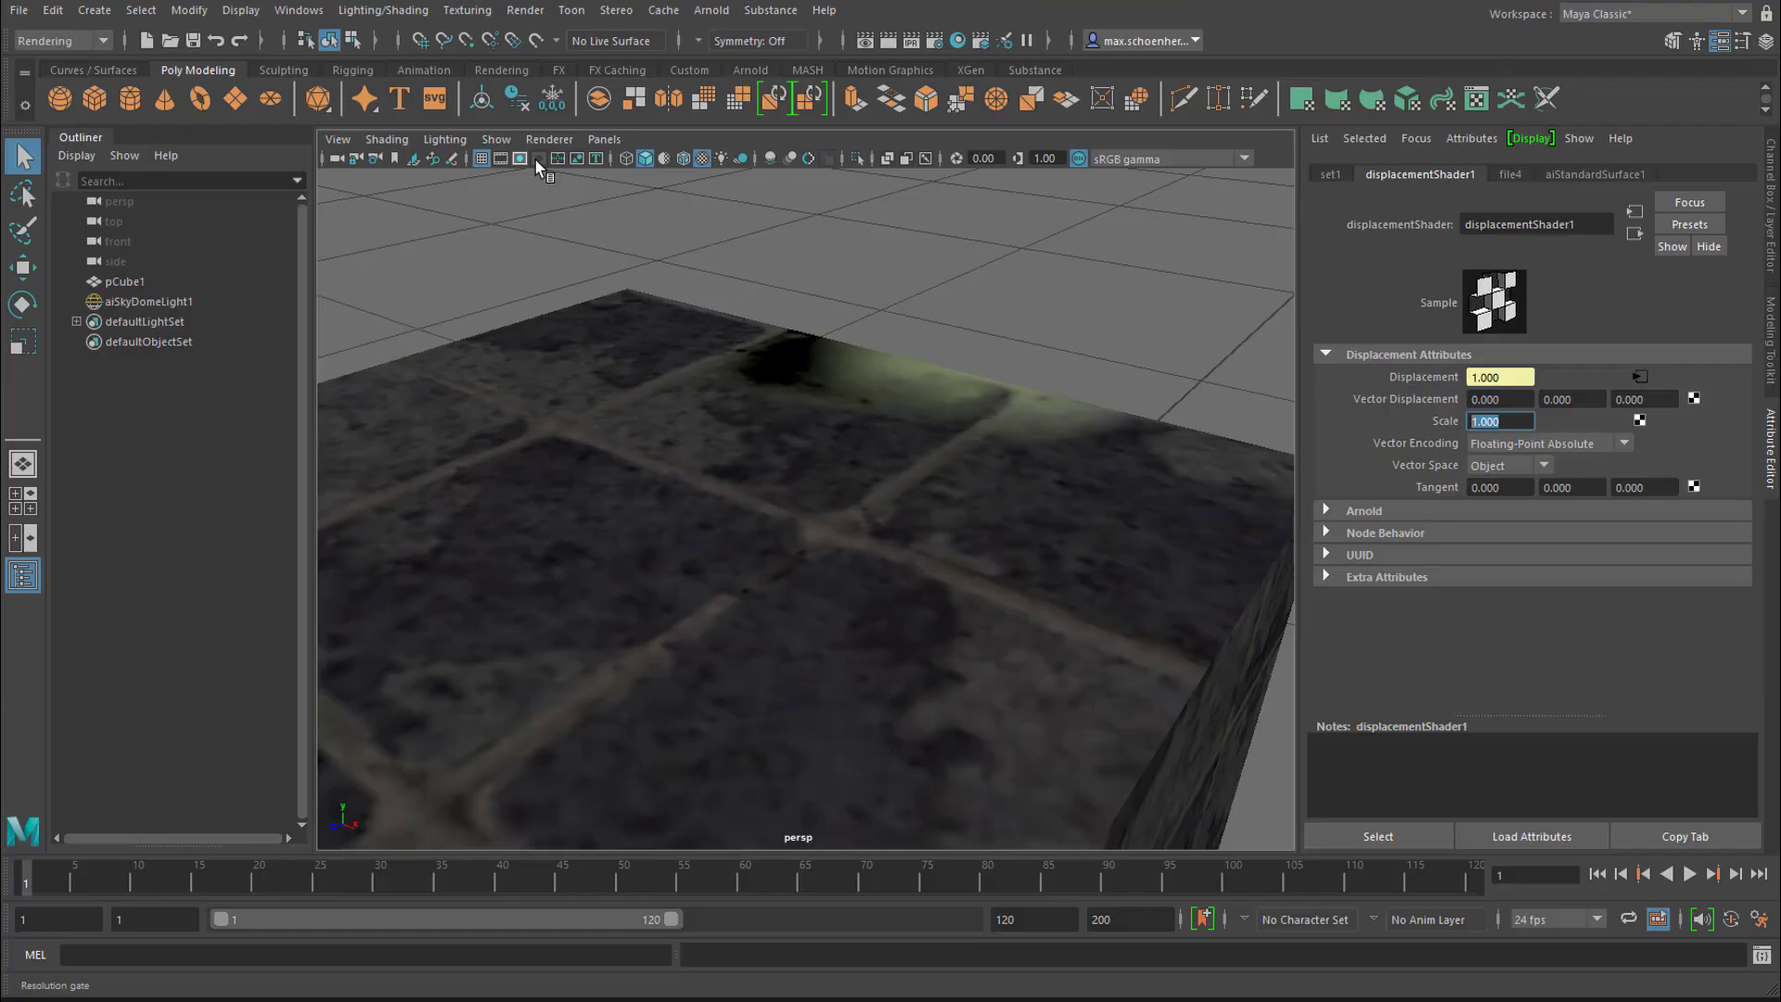
Step: Switch the viewport renderer to Arnold and start the live IPR render
{"action": "left_click", "coordinate": [549, 139]}
{"action": "left_click", "coordinate": [563, 195]}
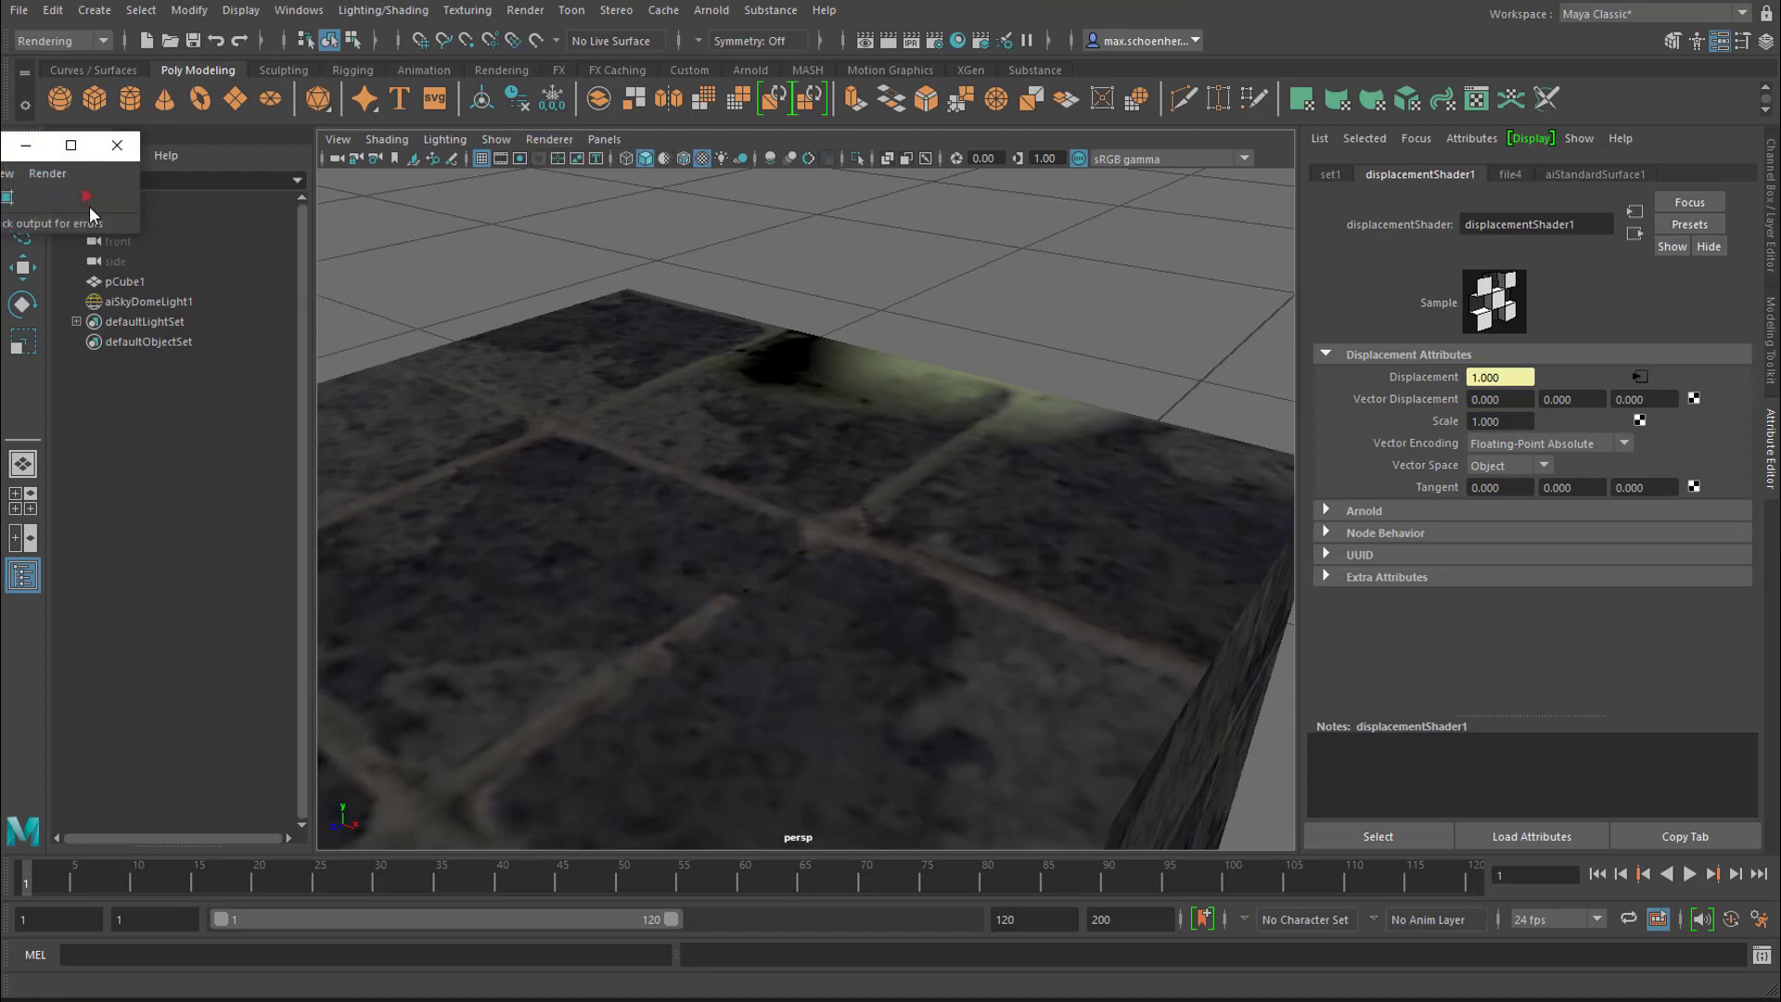
{"action": "left_click", "coordinate": [87, 198]}
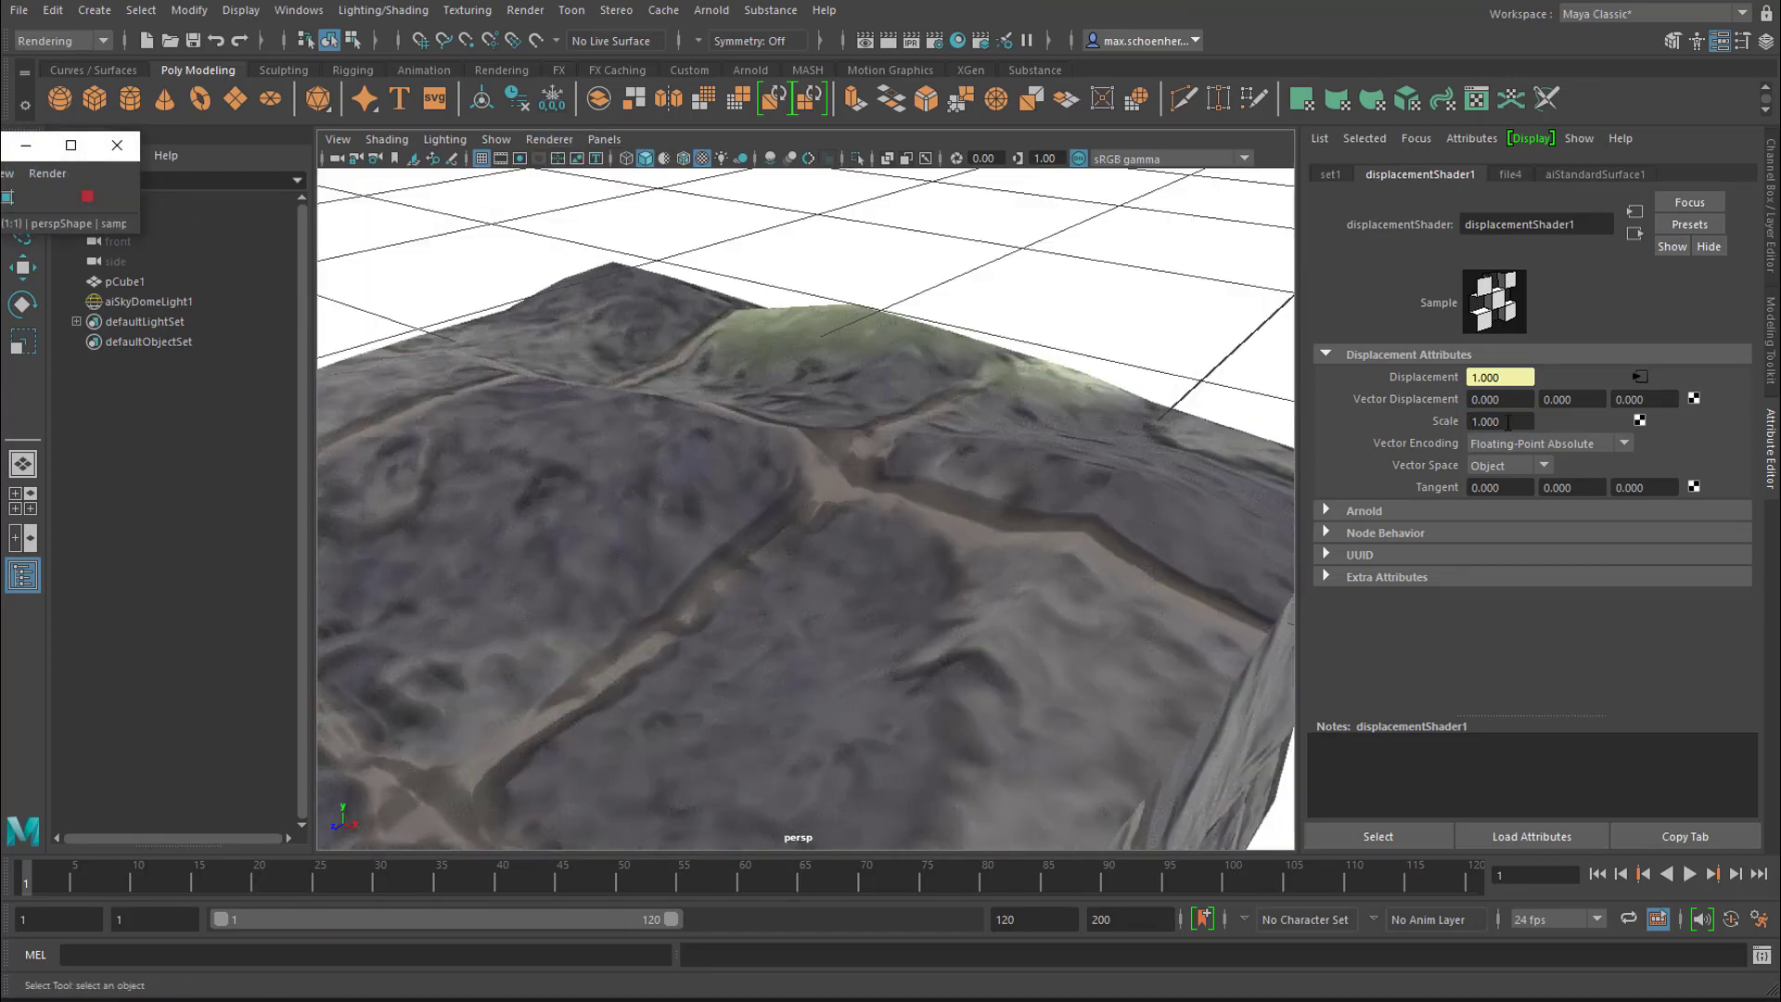
Step: Try displacement Scale 5, orbit to inspect, then try Scale 0.1
{"action": "left_click_drag", "start_coordinate": [1507, 422], "coordinate": [1467, 427]}
{"action": "type", "text": "5"}
{"action": "key", "text": "Return"}
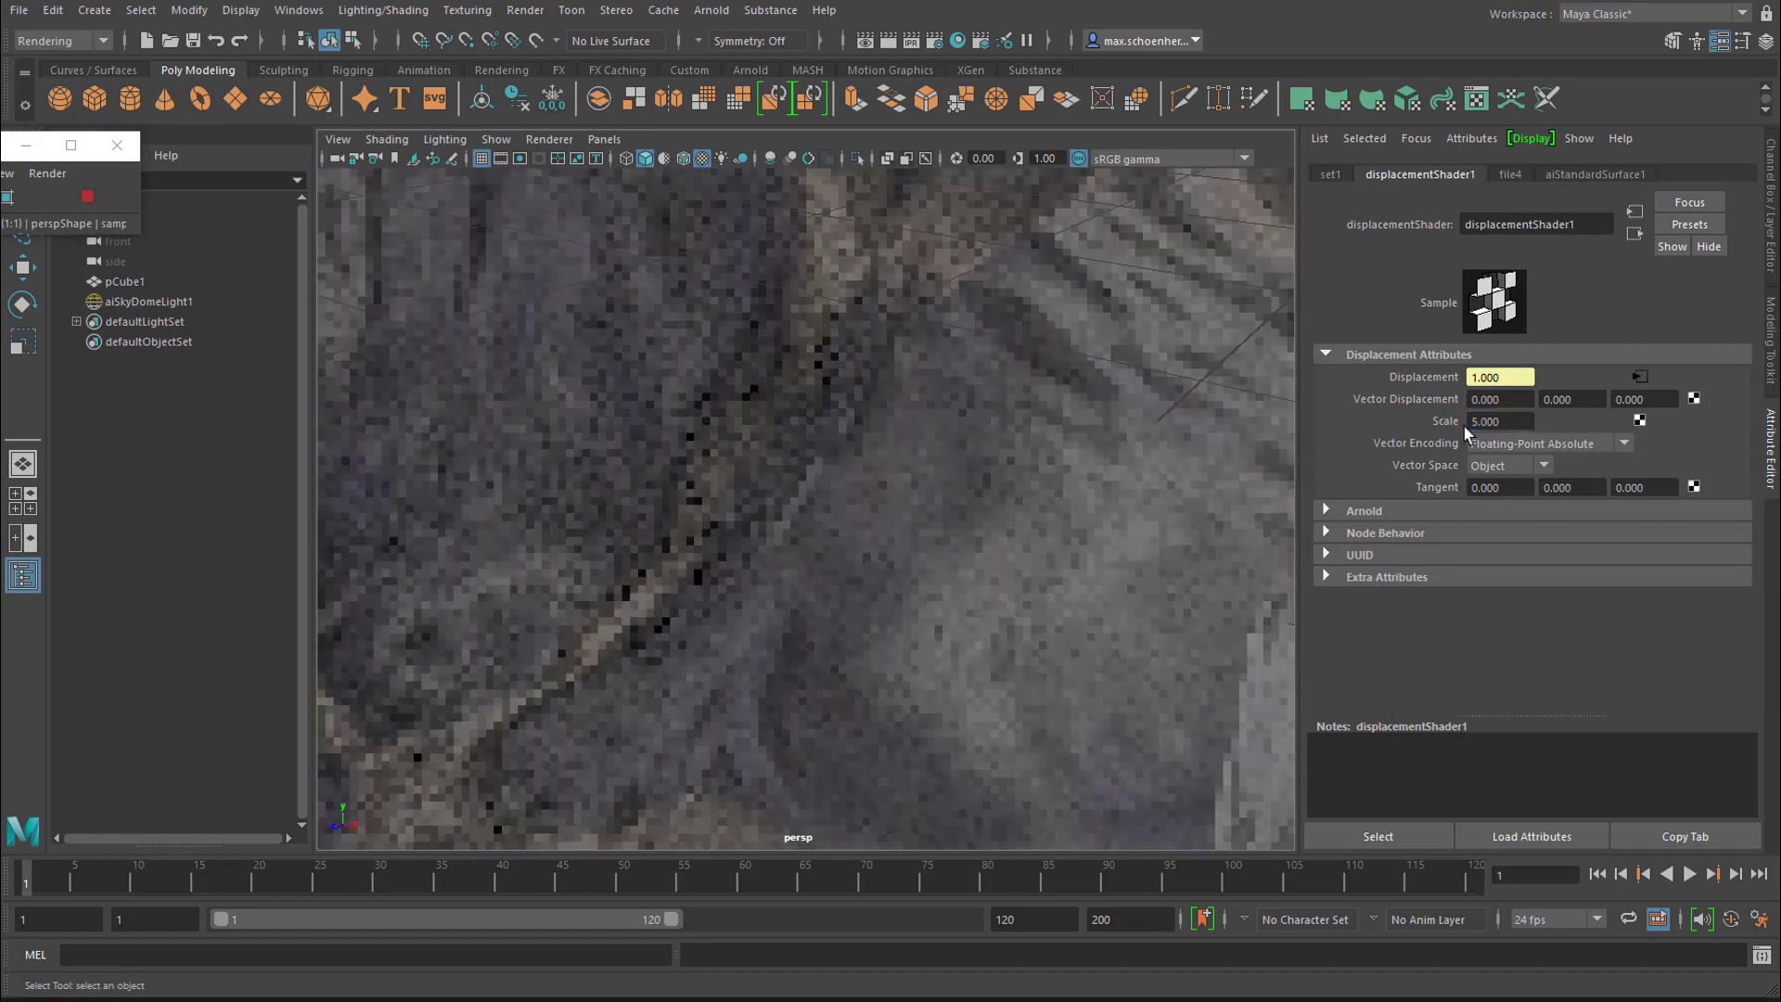
{"action": "right_click_drag", "start_coordinate": [1026, 529], "coordinate": [581, 604], "text": "alt"}
{"action": "left_click_drag", "start_coordinate": [581, 604], "coordinate": [905, 557], "text": "alt"}
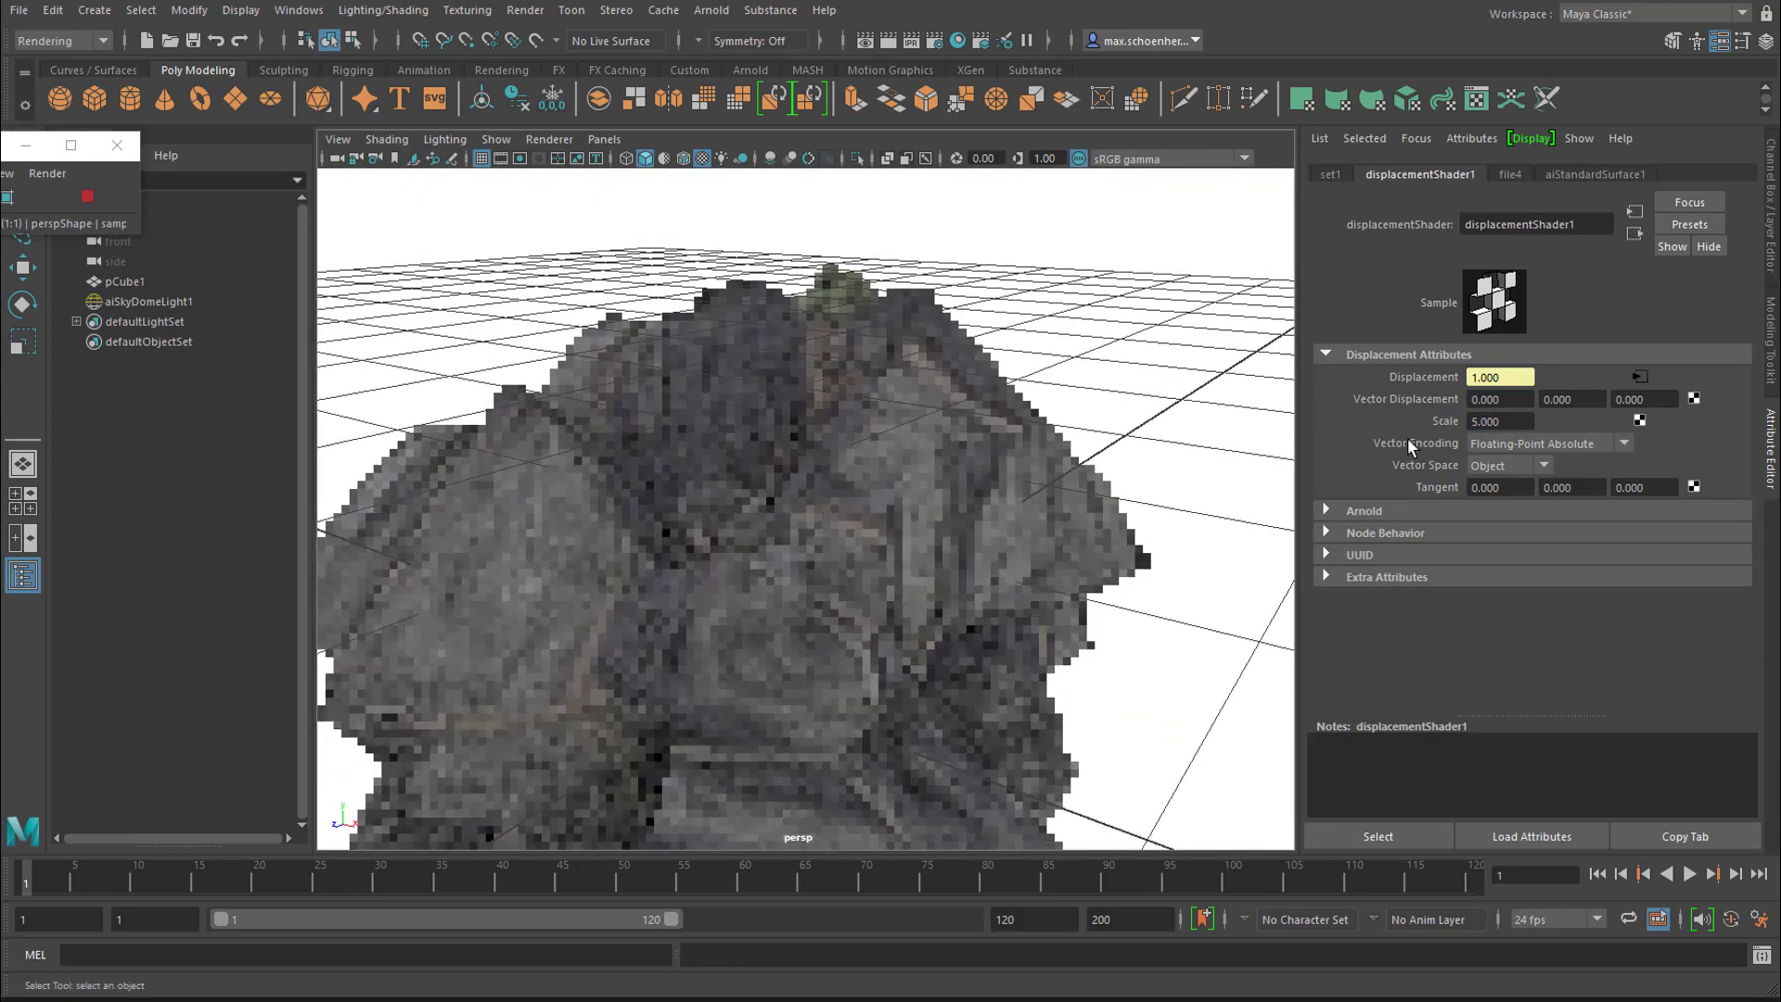
{"action": "left_click", "coordinate": [1494, 421]}
{"action": "type", "text": "0.1"}
{"action": "key", "text": "Return"}
Step: Try displacement Scale 0.3 up close, then settle on Scale 1
{"action": "mouse_move", "coordinate": [1004, 543]}
{"action": "left_mouse_down", "text": "alt"}
{"action": "mouse_move", "coordinate": [1148, 536]}
{"action": "mouse_move", "coordinate": [1024, 515]}
{"action": "mouse_move", "coordinate": [1014, 553]}
{"action": "left_mouse_up", "text": "alt"}
{"action": "left_click_drag", "start_coordinate": [1485, 425], "coordinate": [1531, 426]}
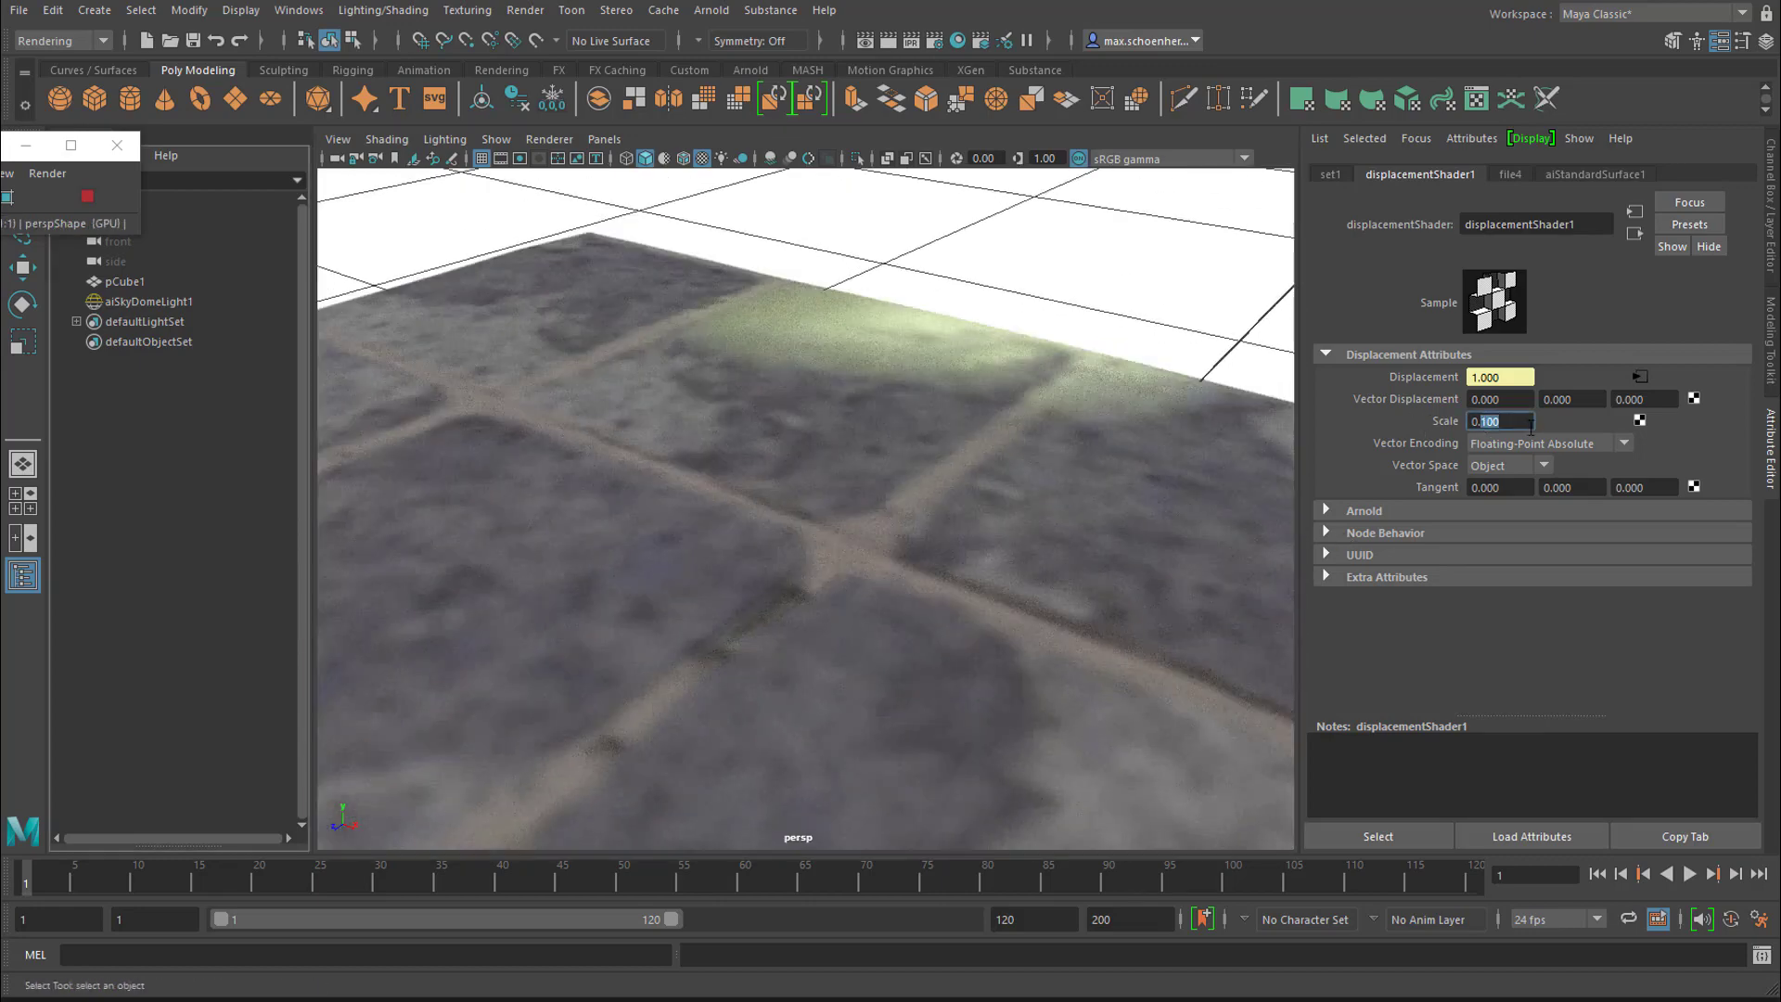
{"action": "type", "text": "3"}
{"action": "key", "text": "Return"}
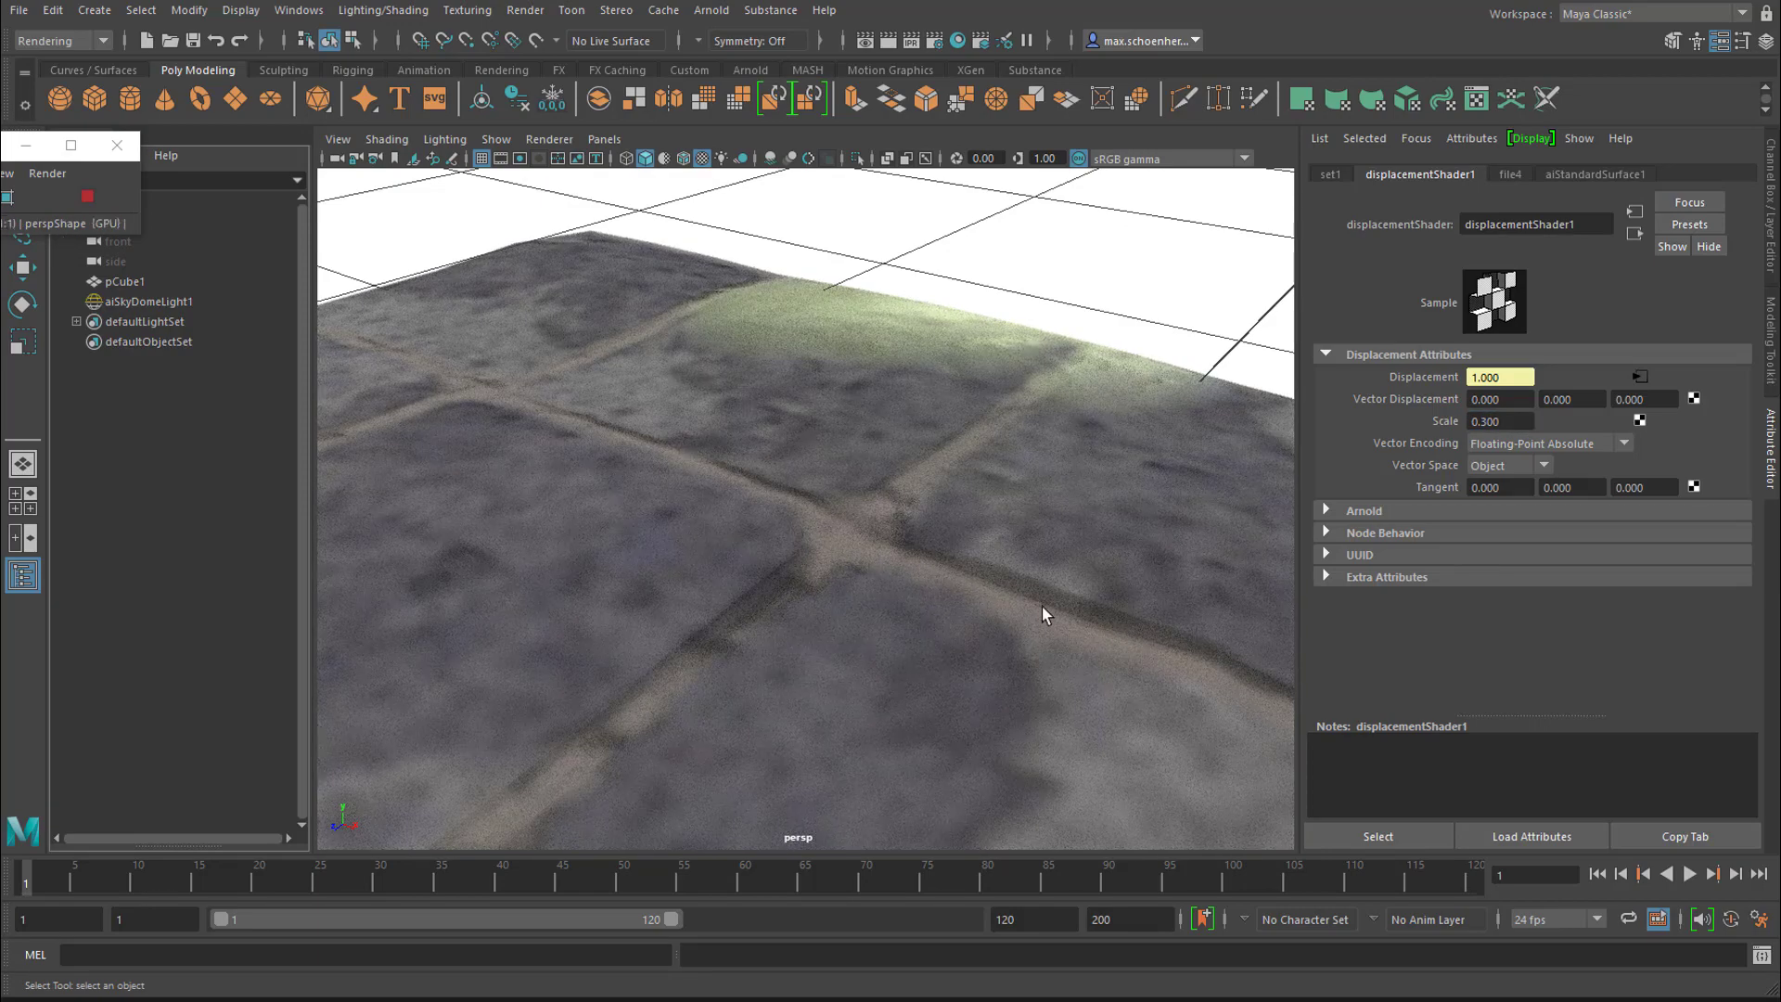
{"action": "double_click", "coordinate": [1511, 423]}
{"action": "type", "text": "1"}
{"action": "key", "text": "Return"}
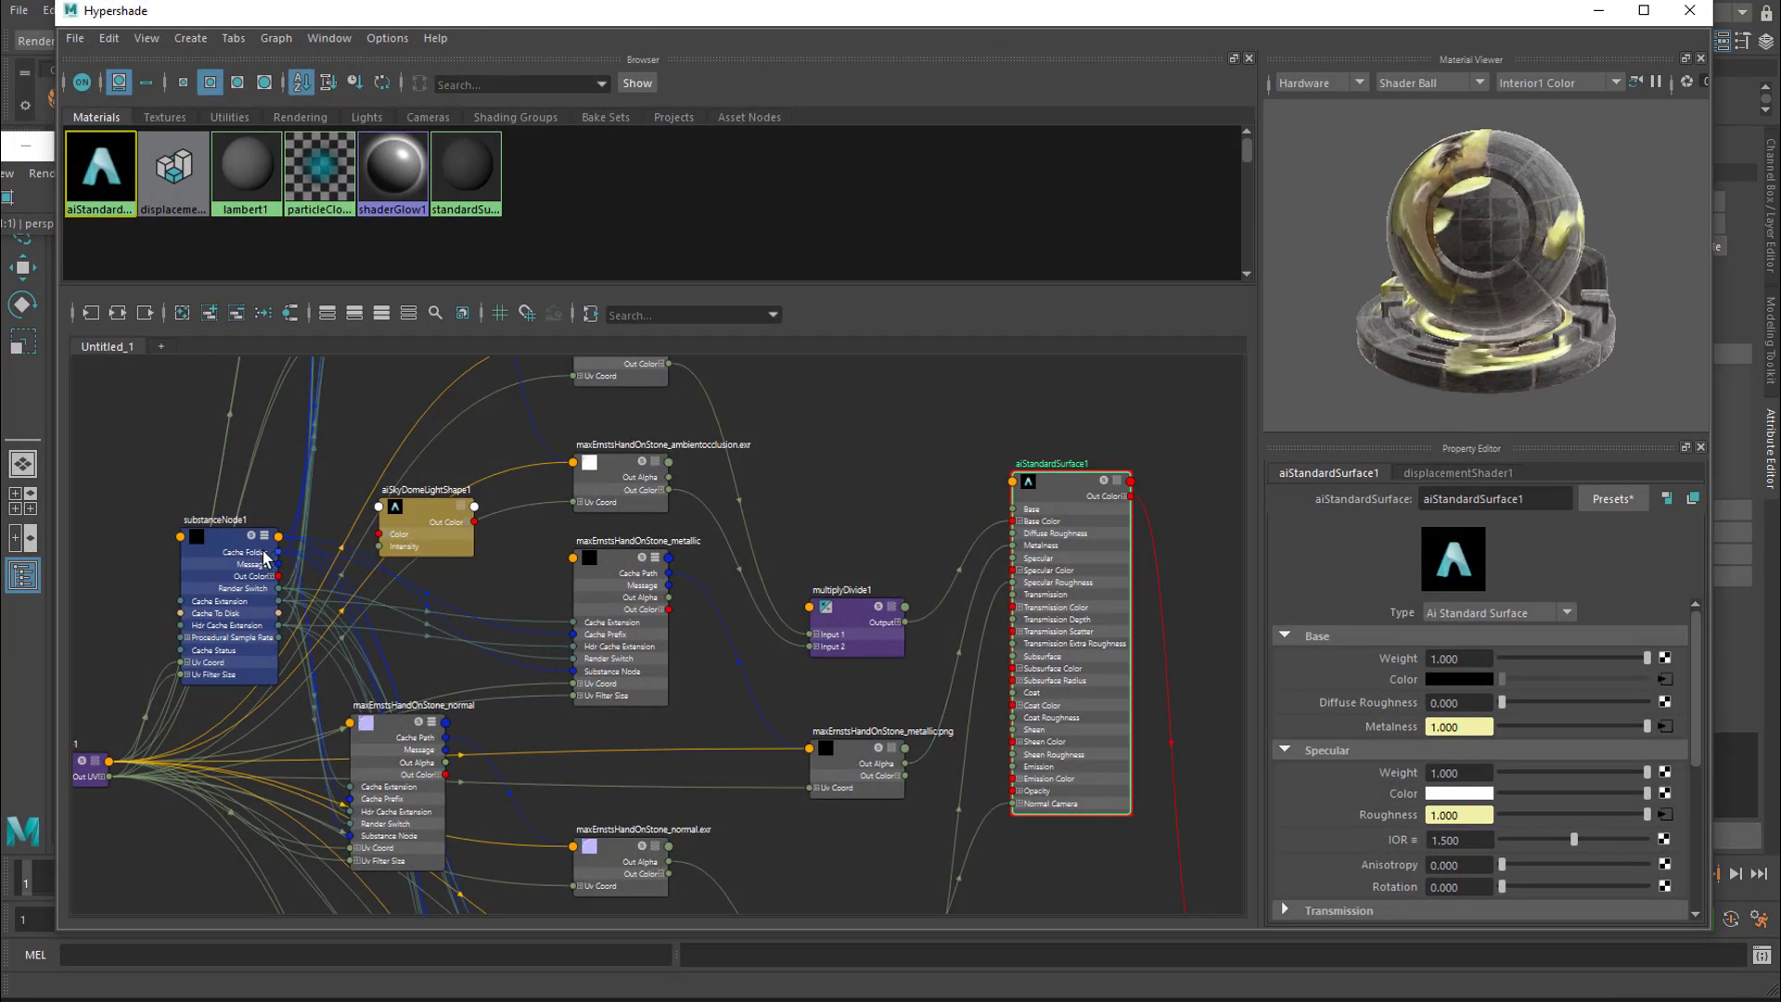
Step: Set substanceNode1's texture Width to 2048 and hide the Hypershade
{"action": "left_click", "coordinate": [219, 550]}
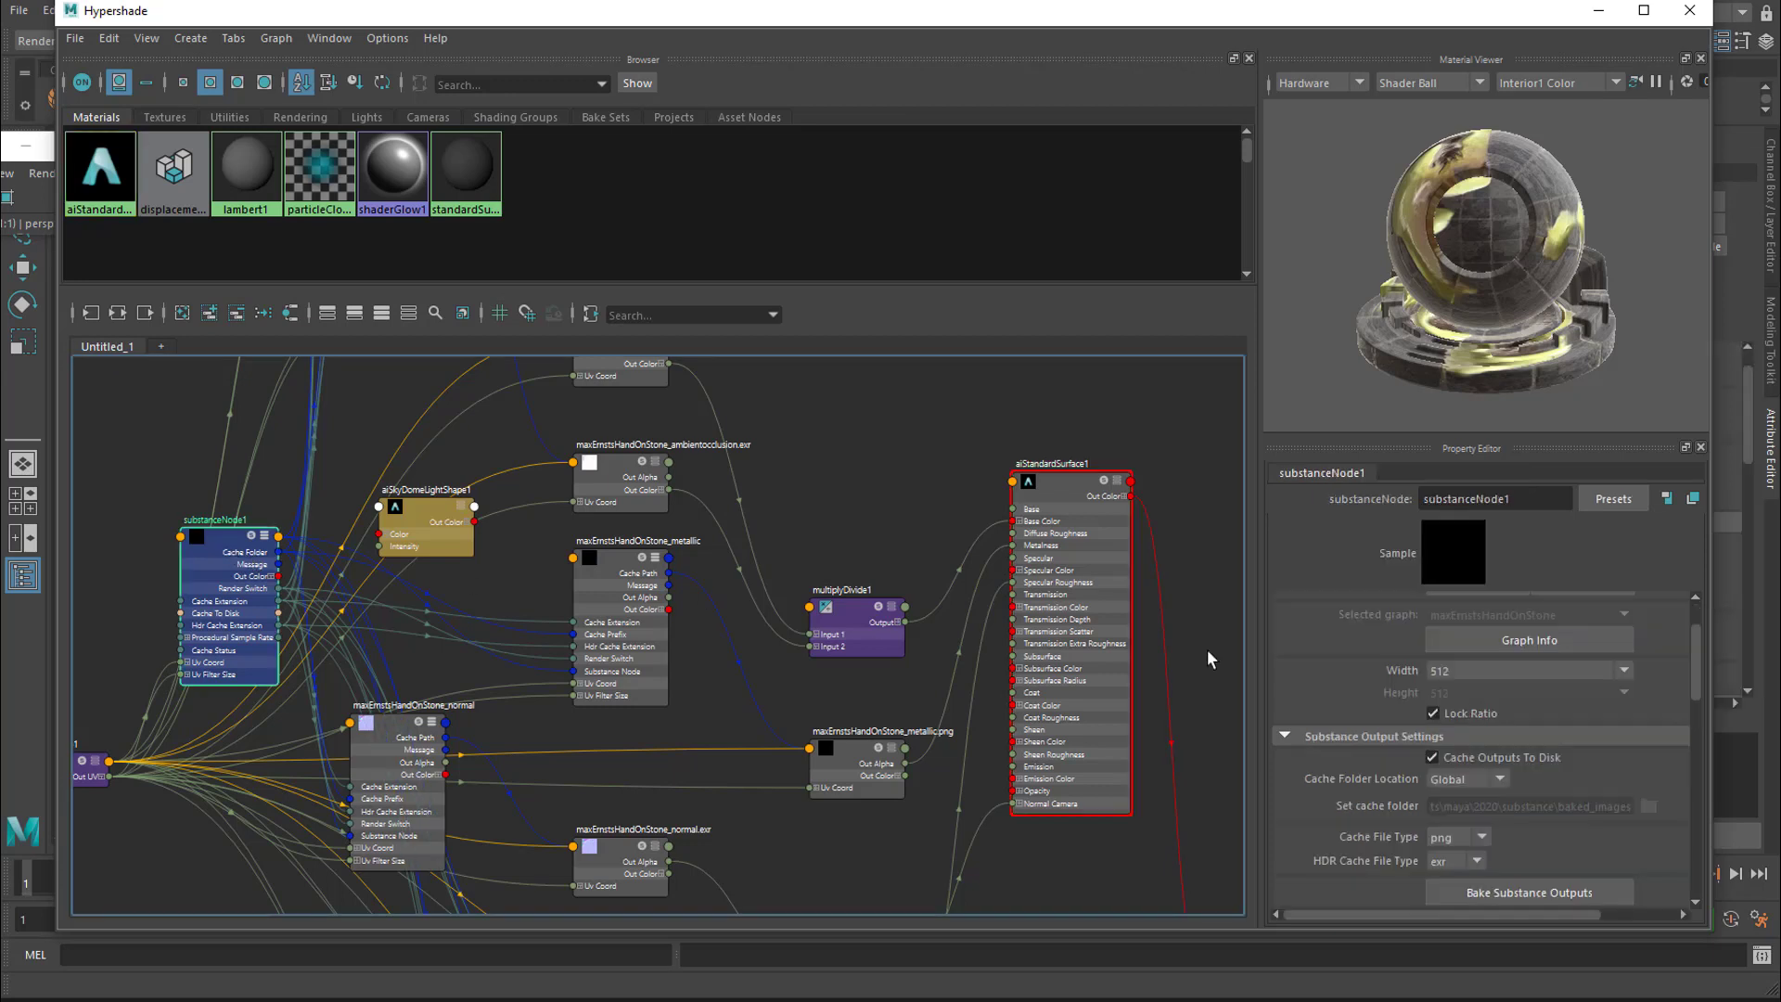
{"action": "left_click", "coordinate": [1624, 670]}
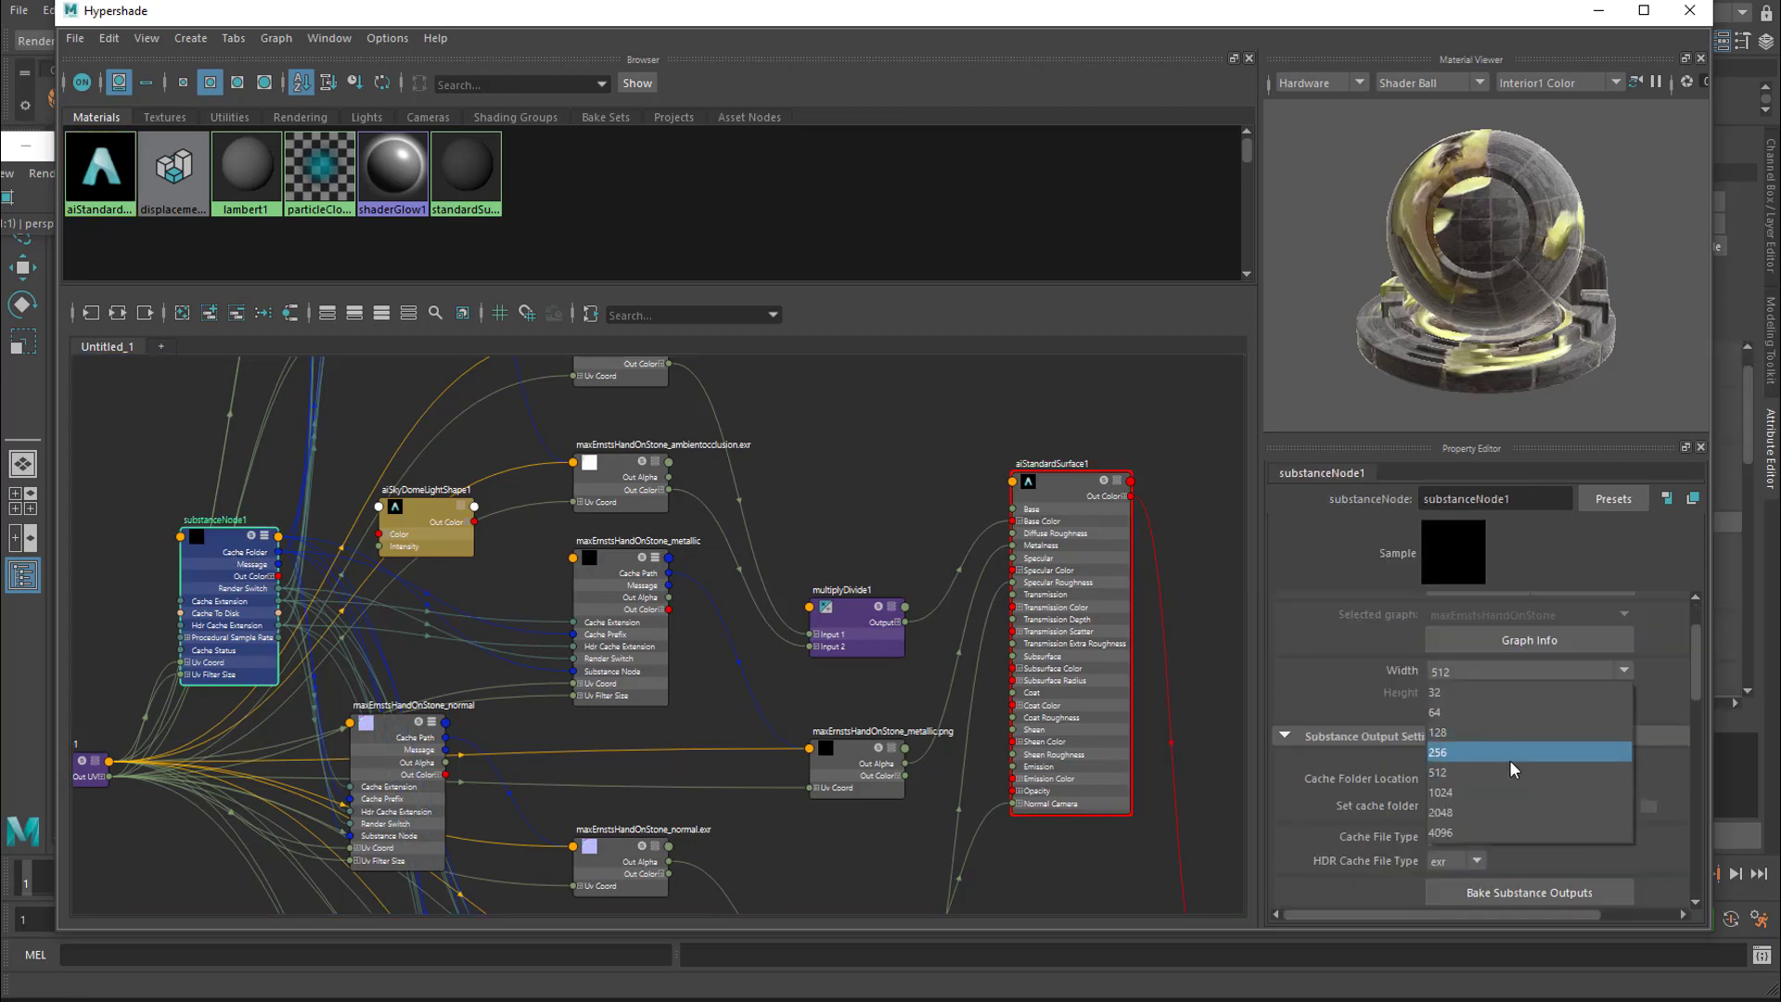
{"action": "left_click", "coordinate": [1486, 811]}
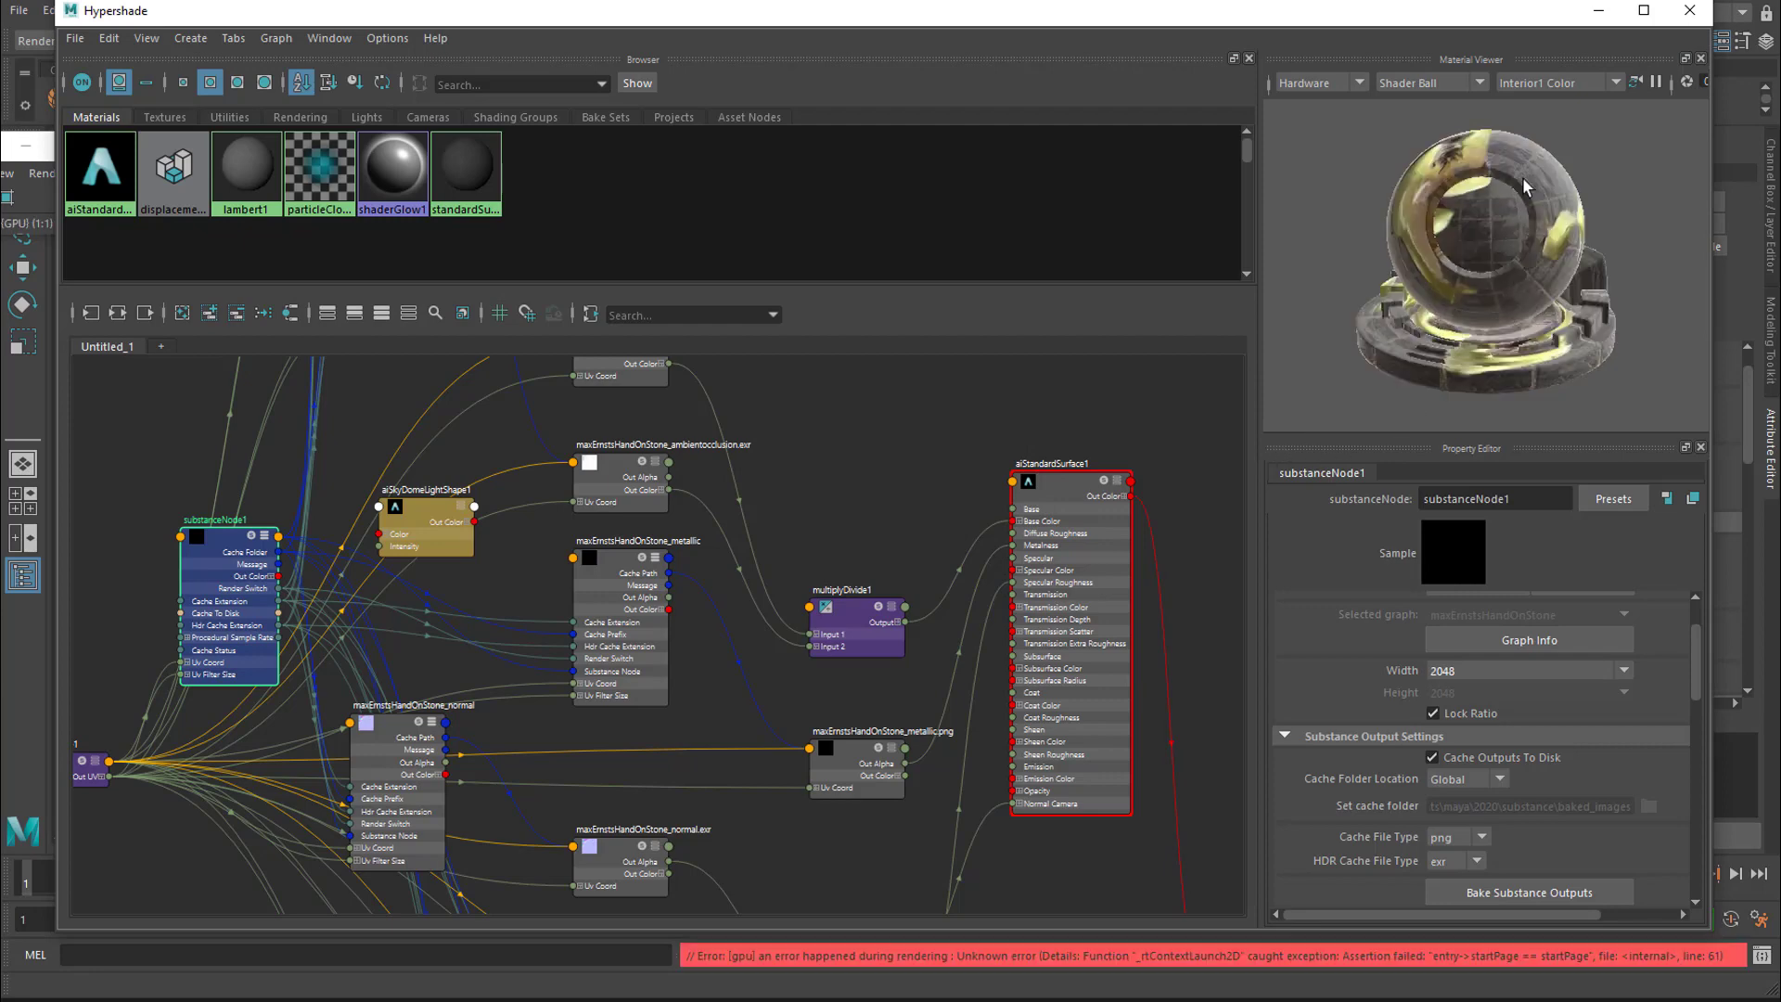
{"action": "left_click", "coordinate": [1598, 11]}
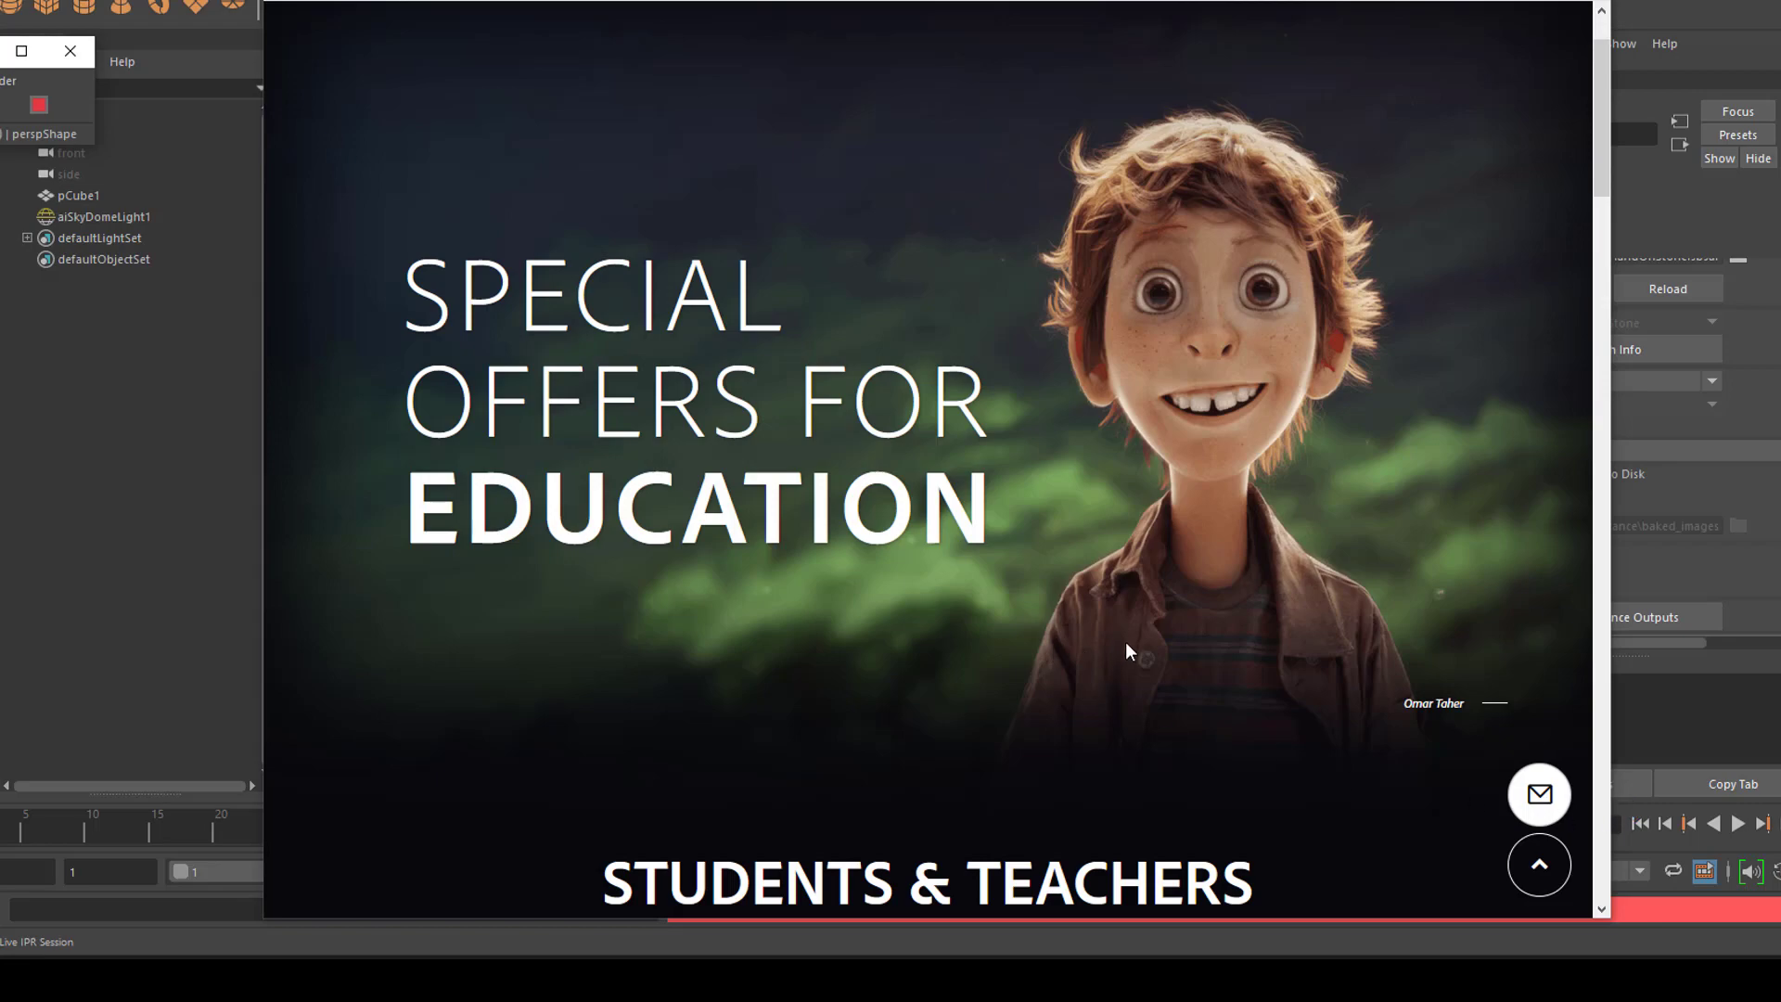
{"action": "scroll", "coordinate": [1126, 642], "scroll_direction": "down", "scroll_amount": 3}
{"action": "scroll", "coordinate": [1127, 638], "scroll_direction": "up", "scroll_amount": 5}
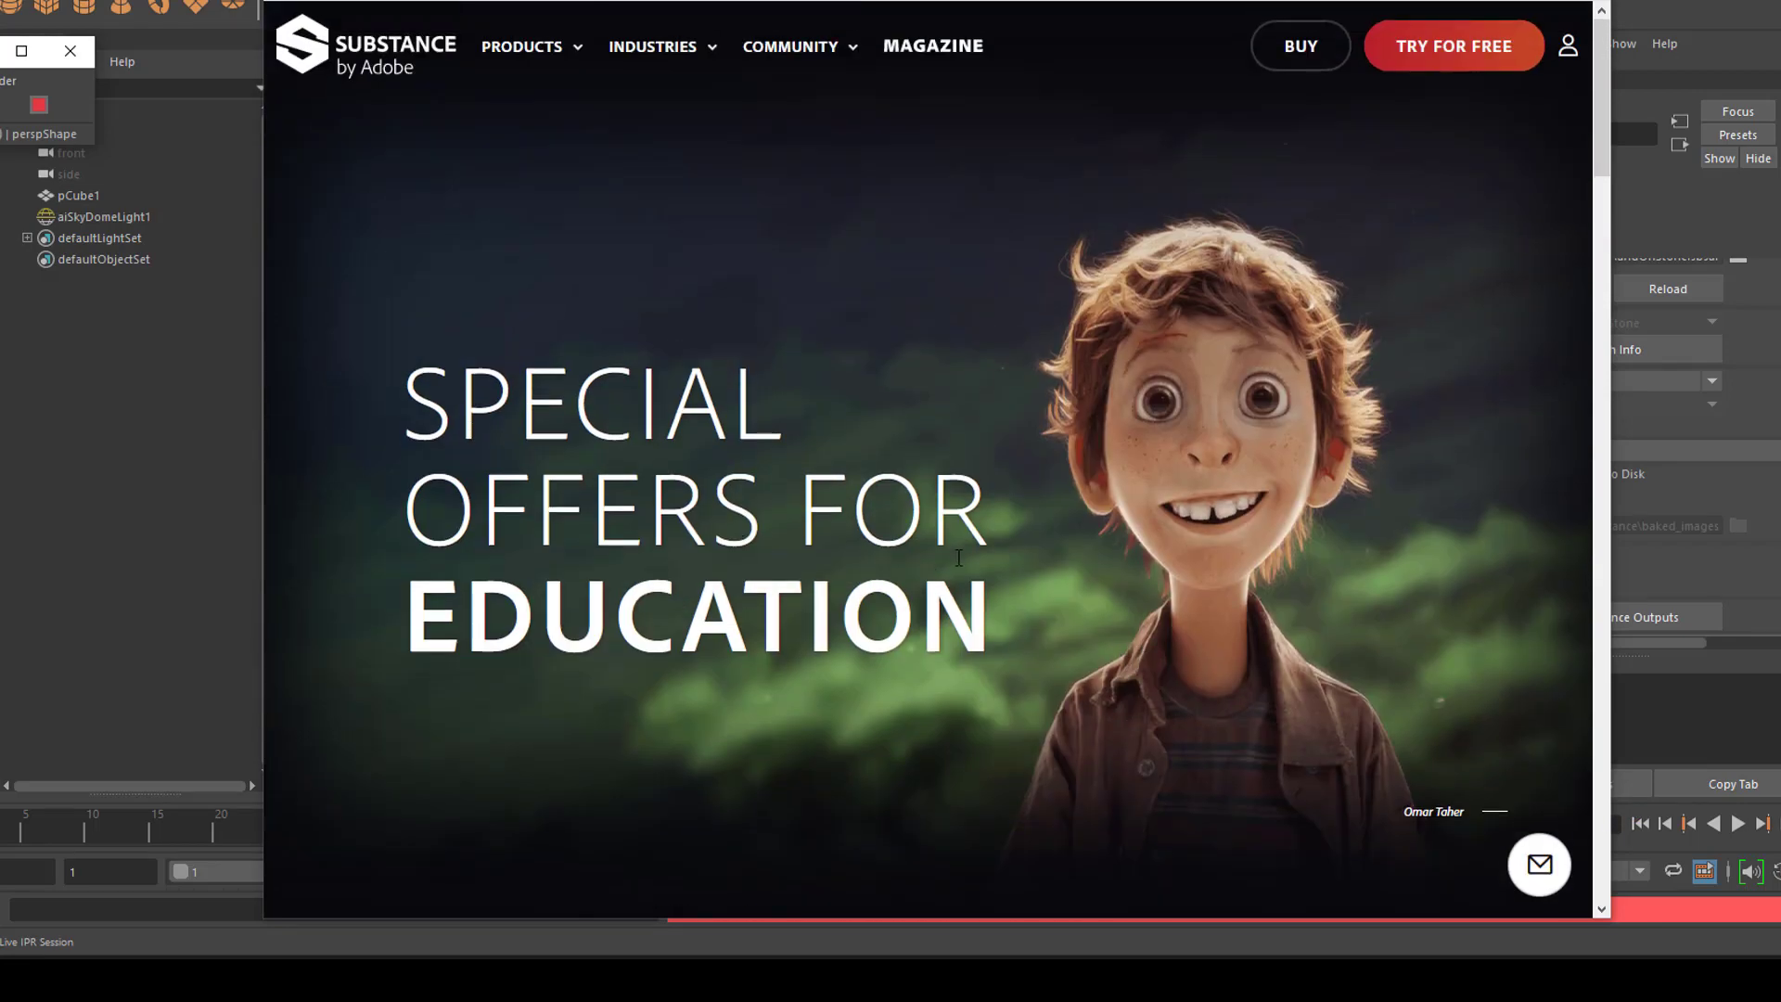
{"action": "scroll", "coordinate": [987, 565], "scroll_direction": "down", "scroll_amount": 5}
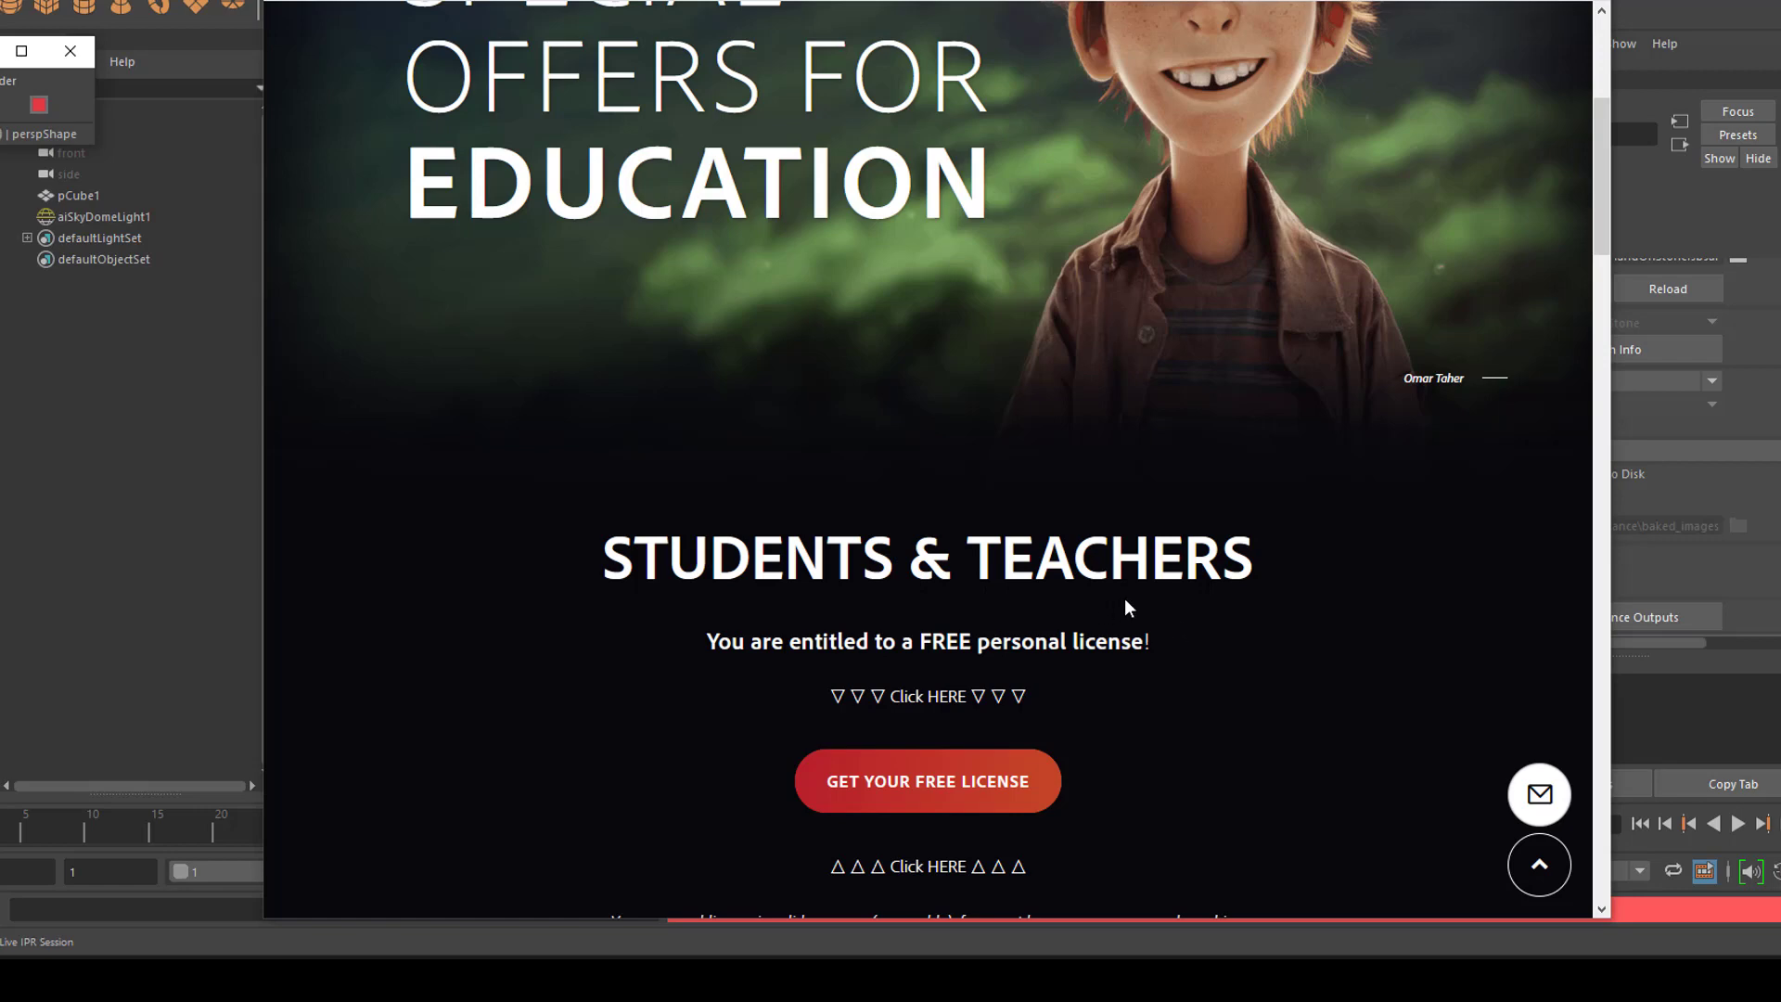
{"action": "scroll", "coordinate": [1134, 610], "scroll_direction": "up", "scroll_amount": 4}
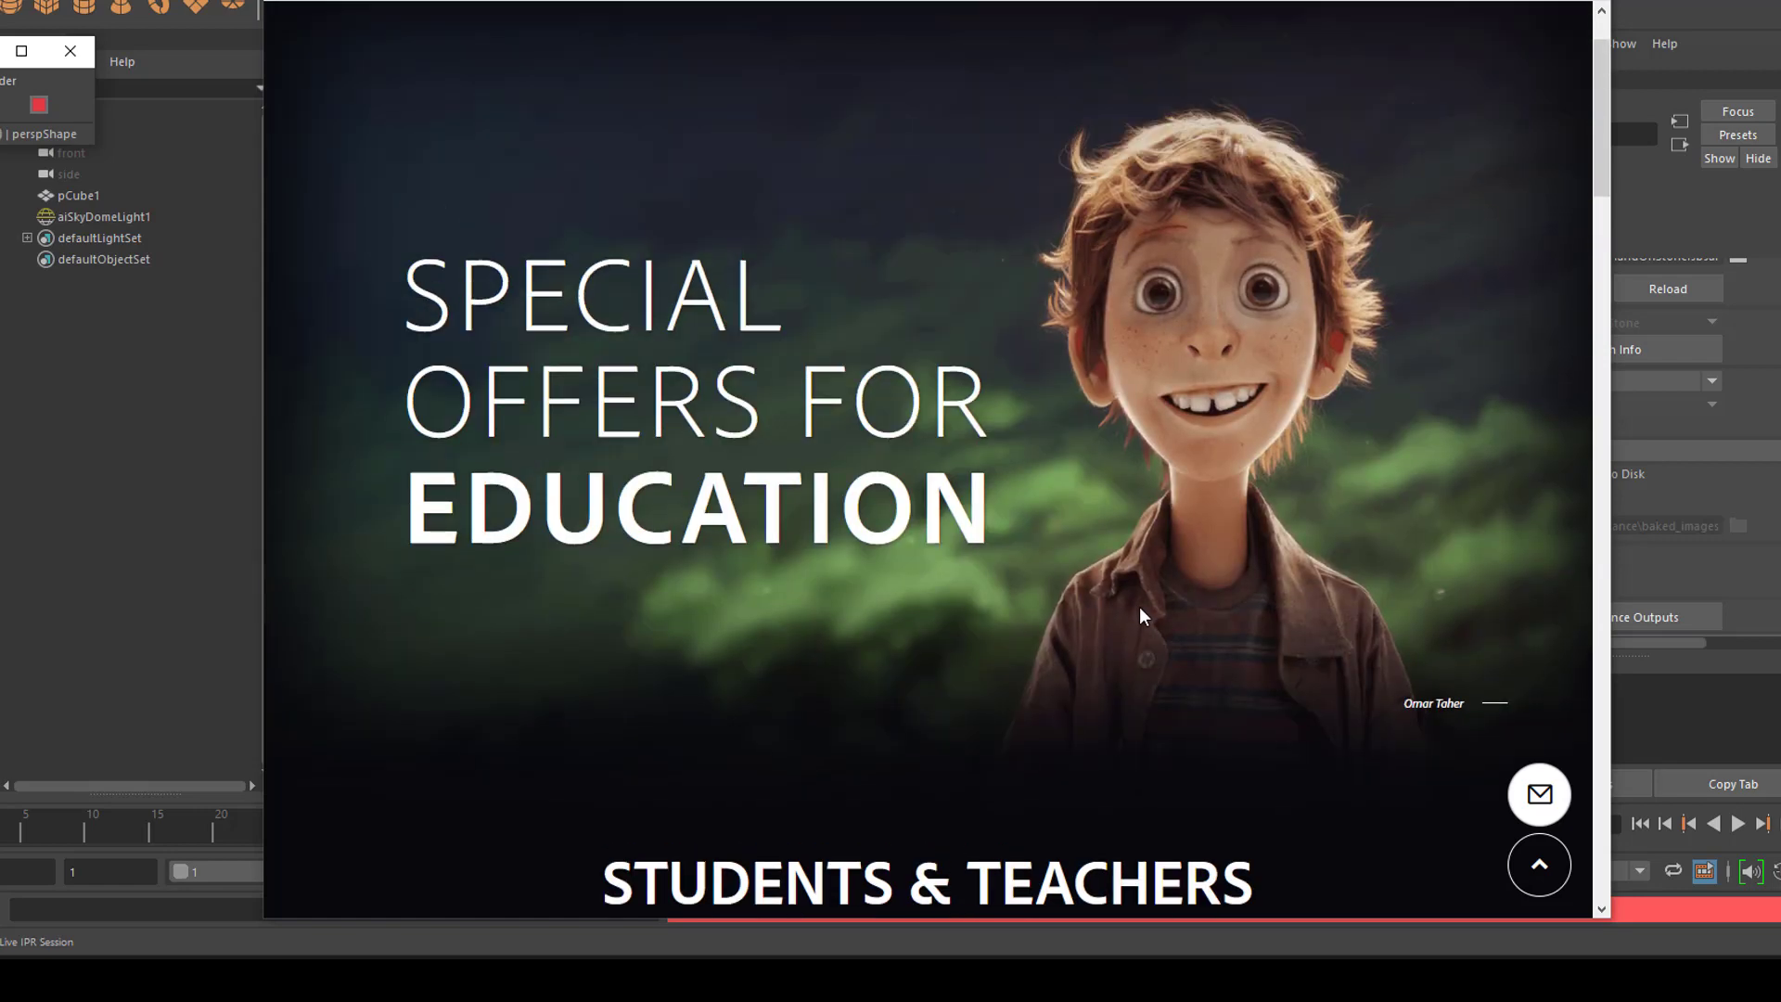